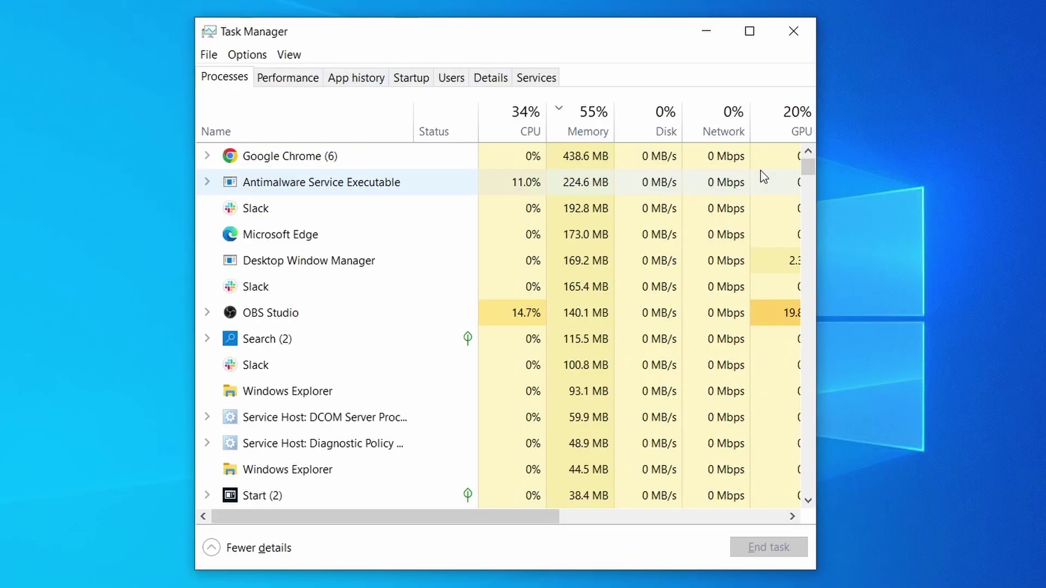
pyautogui.click(507, 126)
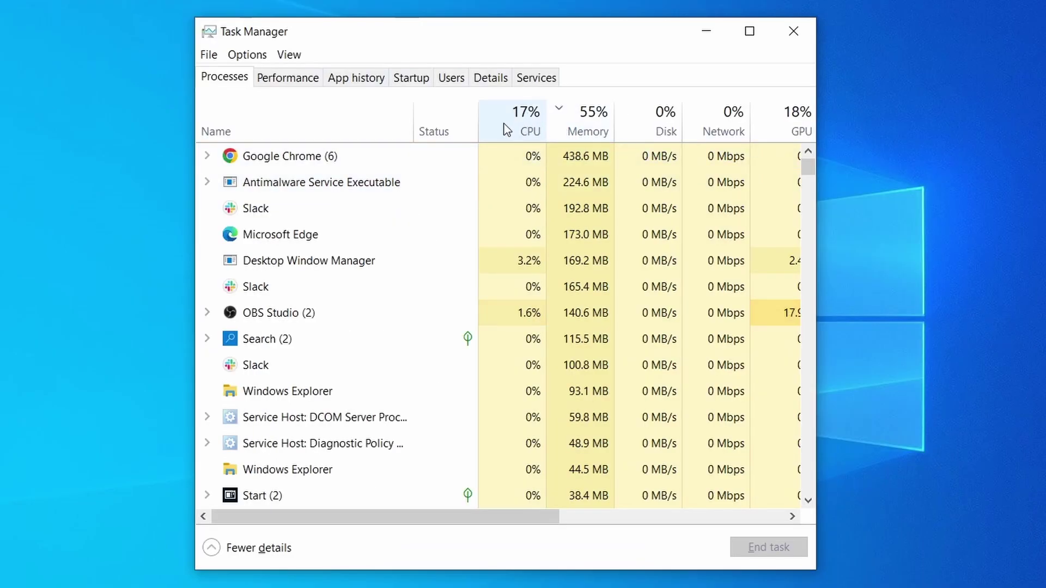
pyautogui.click(594, 120)
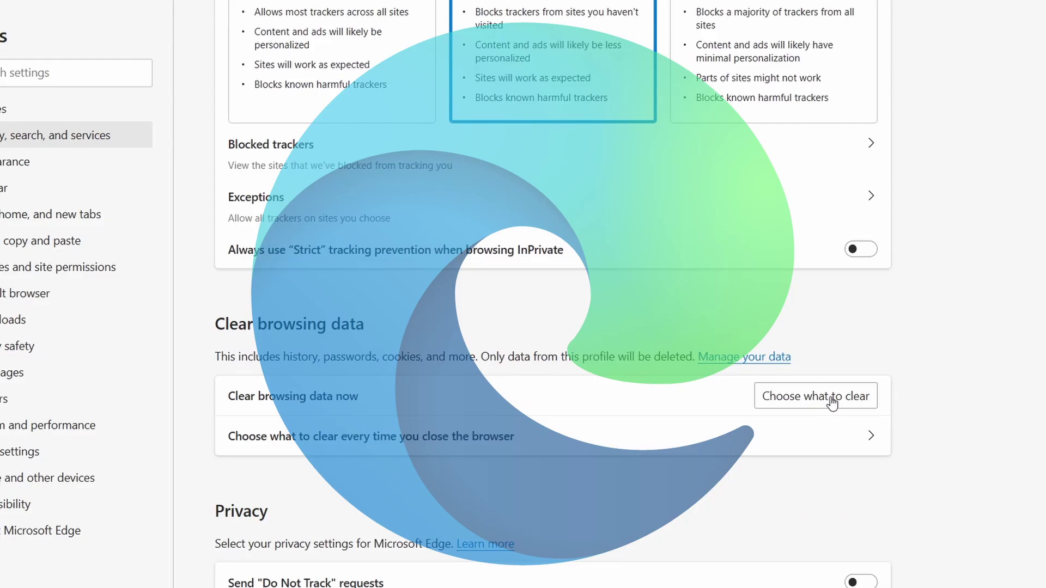
pyautogui.click(836, 398)
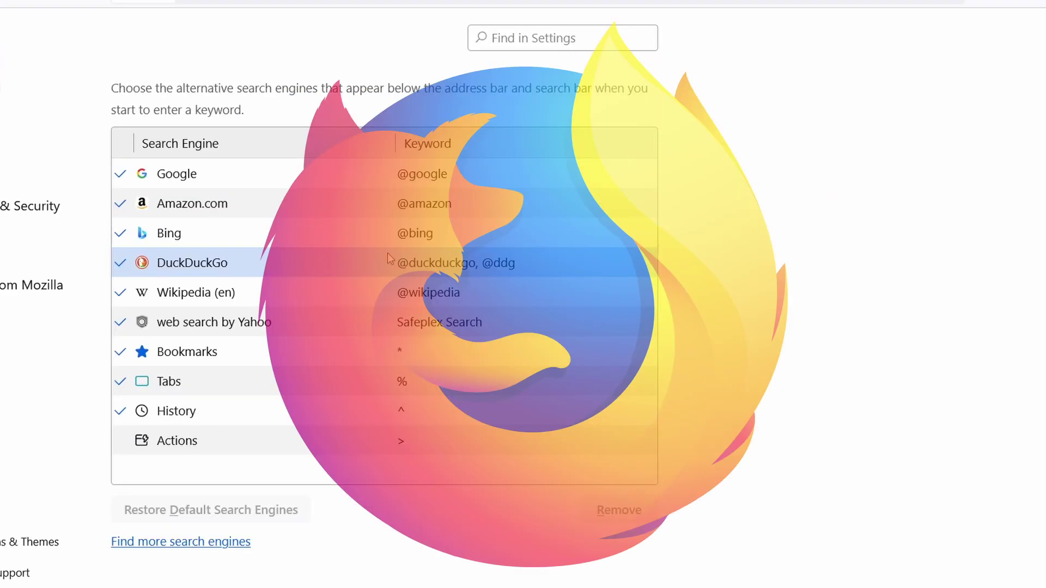
pyautogui.click(297, 244)
pyautogui.click(295, 264)
pyautogui.click(296, 293)
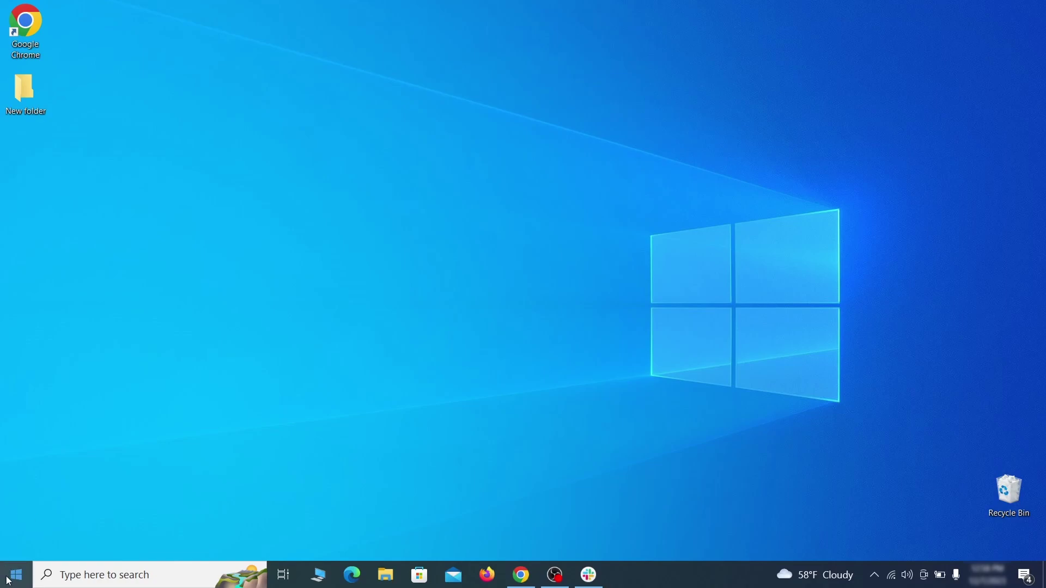
# Step: Open the Recovery page under Update & Security and restart the PC into Advanced startup
pyautogui.click(8, 582)
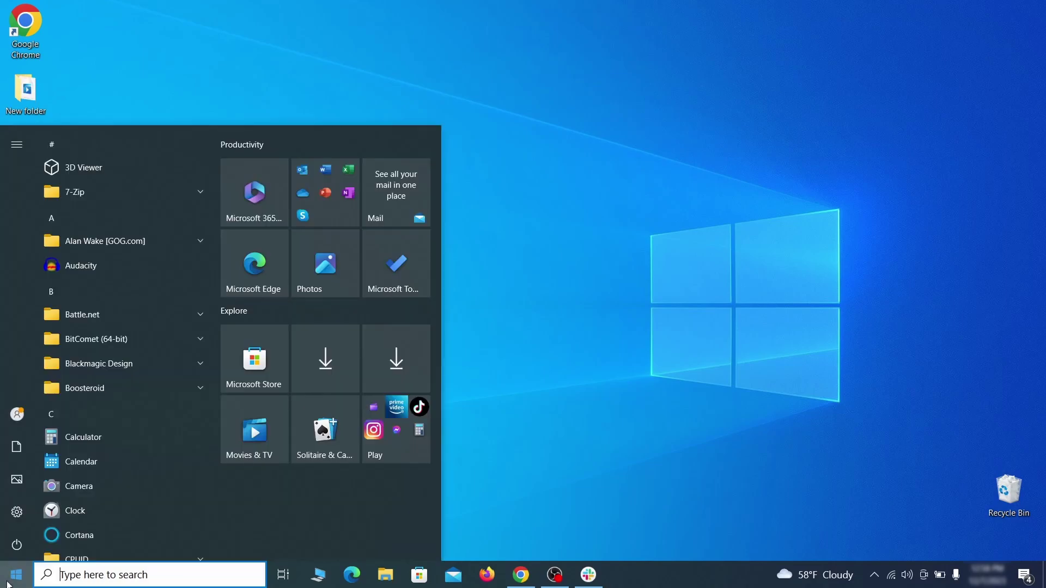
pyautogui.click(18, 511)
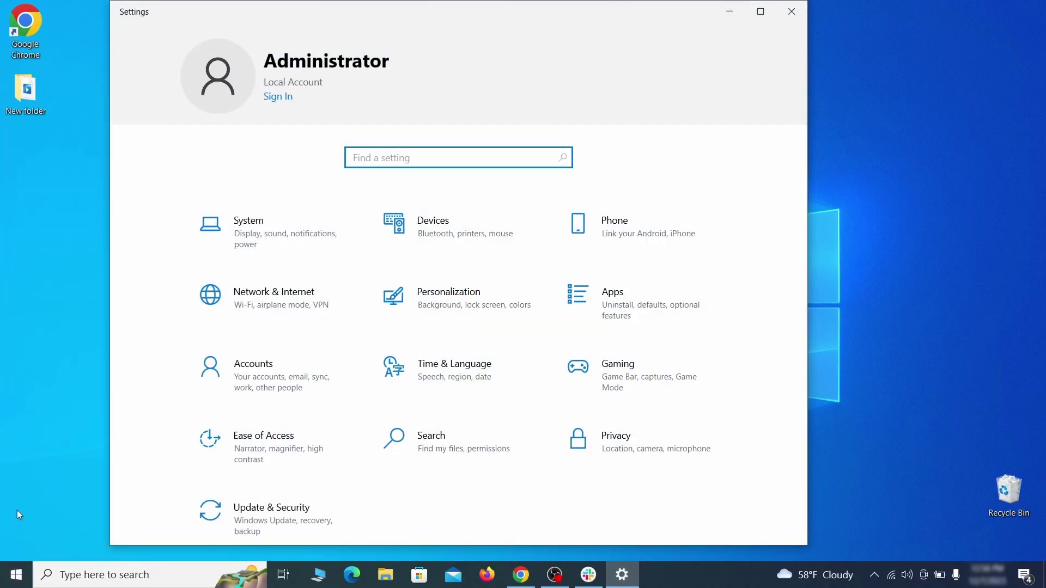
pyautogui.click(319, 517)
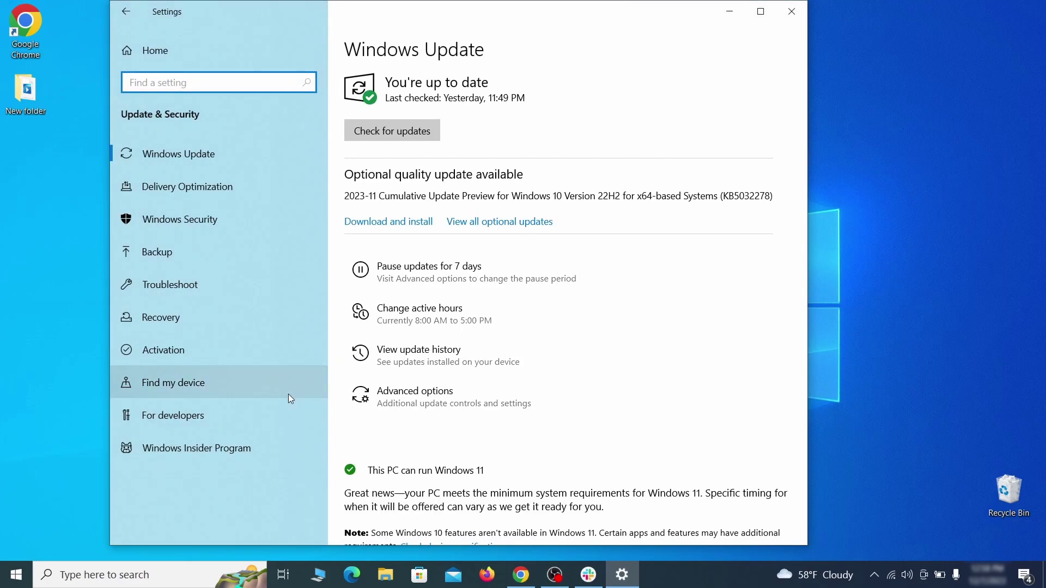
pyautogui.click(253, 318)
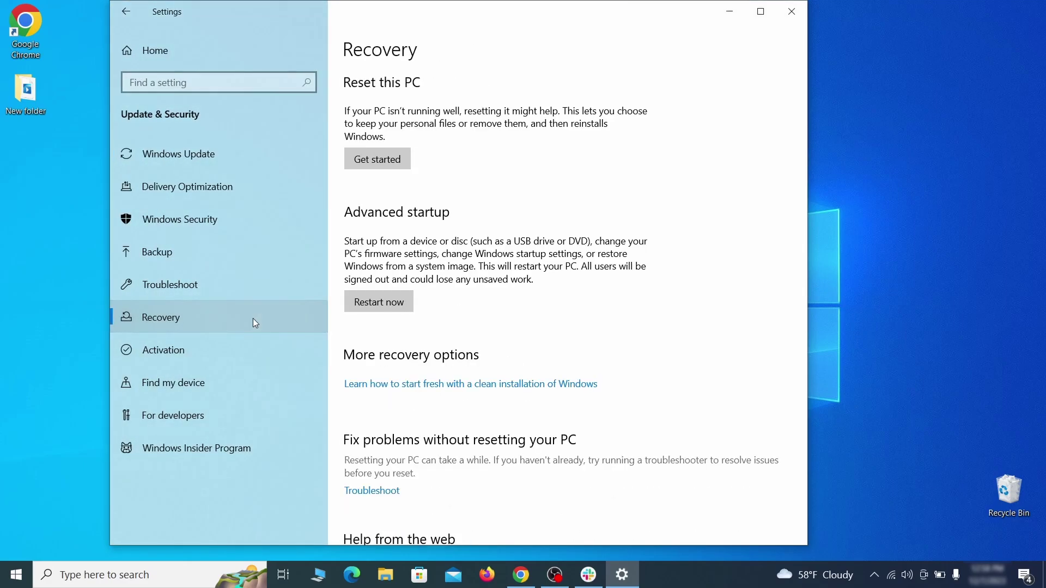
pyautogui.click(410, 313)
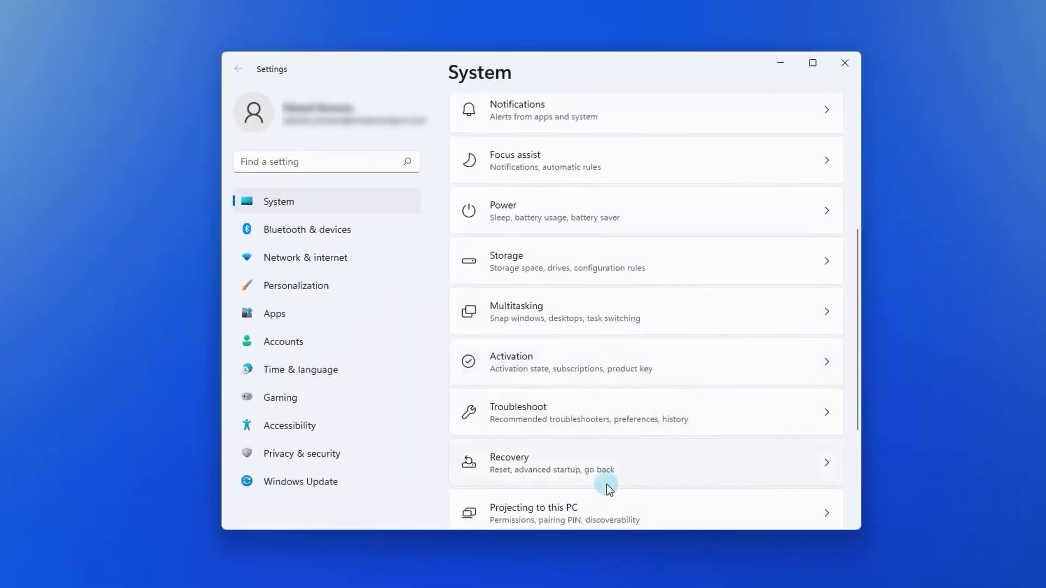
pyautogui.click(593, 465)
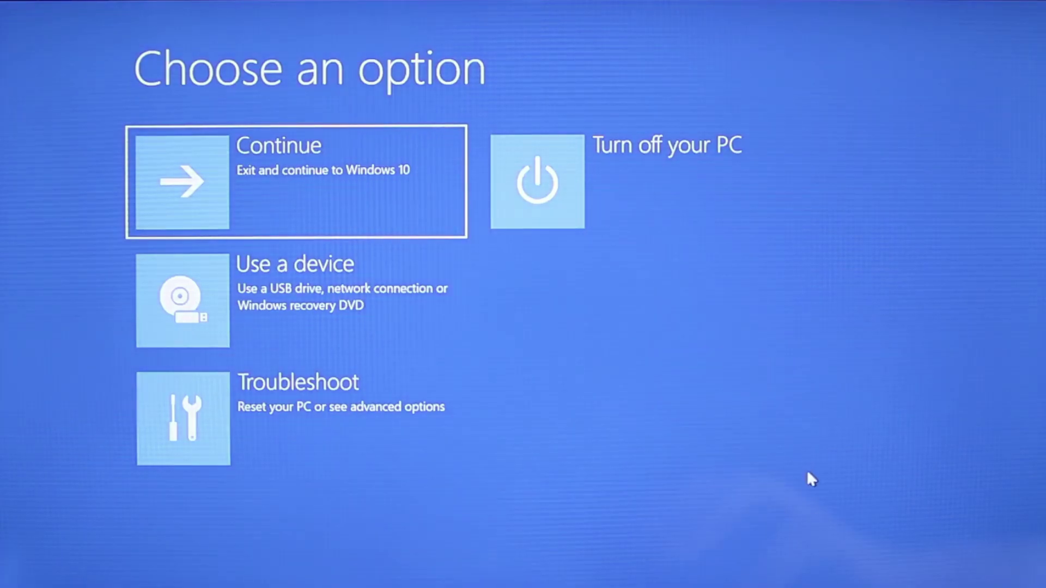
# Step: Go through Troubleshoot, Advanced options and the additional recovery options to Start-up Settings, and restart the PC from there
pyautogui.click(325, 434)
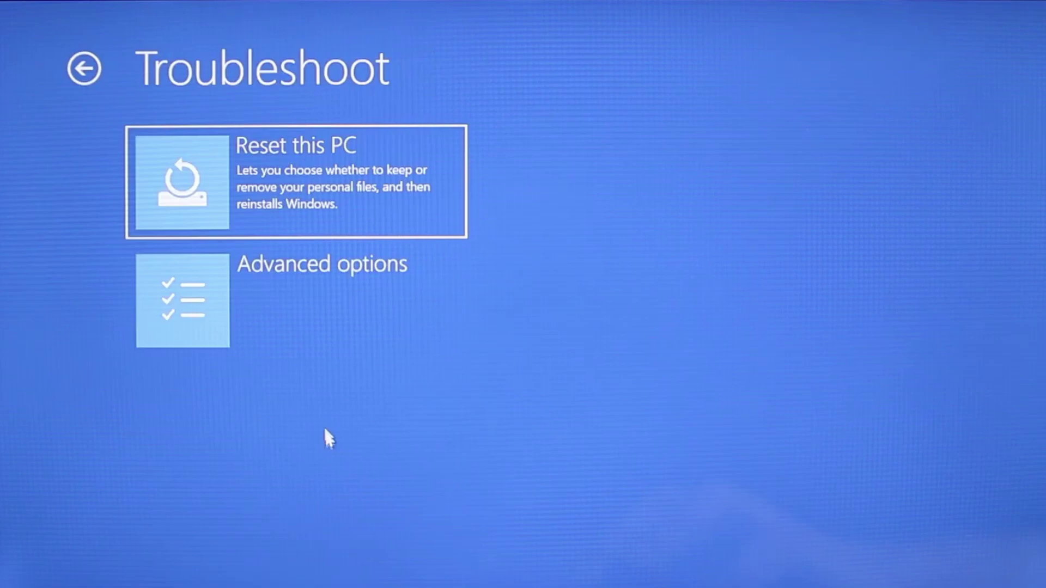
pyautogui.click(331, 305)
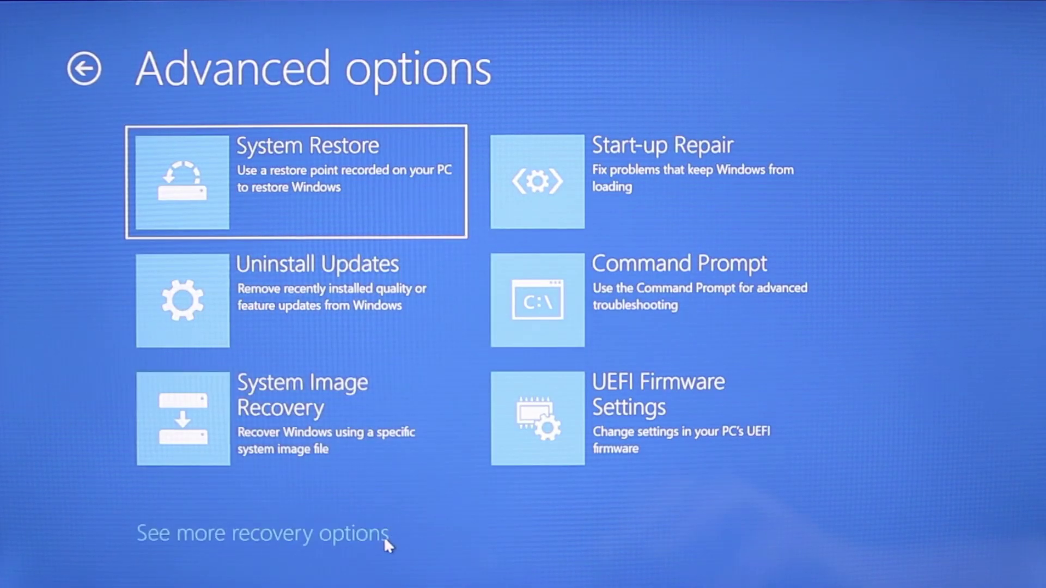
pyautogui.click(384, 537)
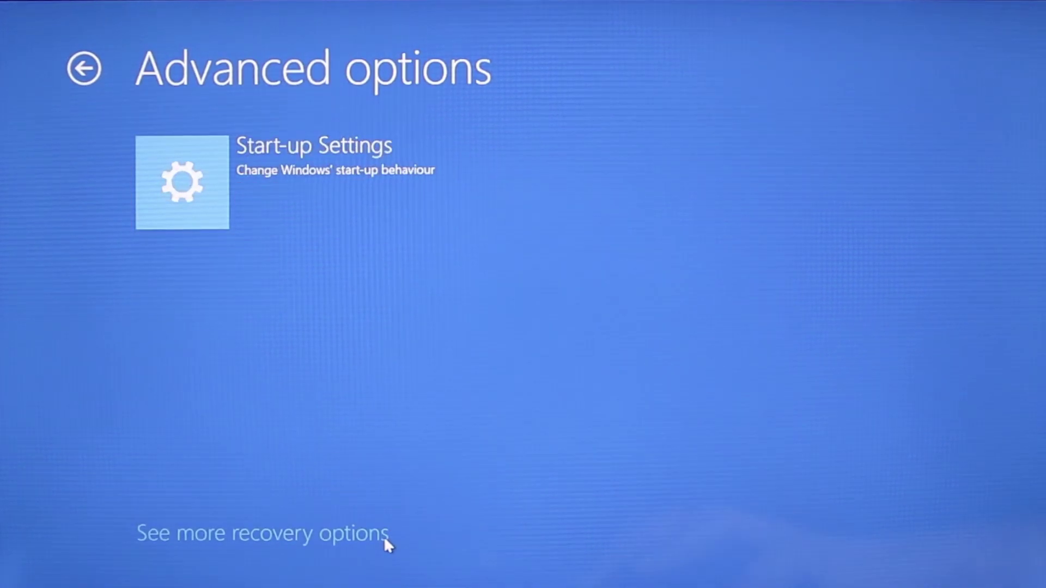
pyautogui.click(279, 161)
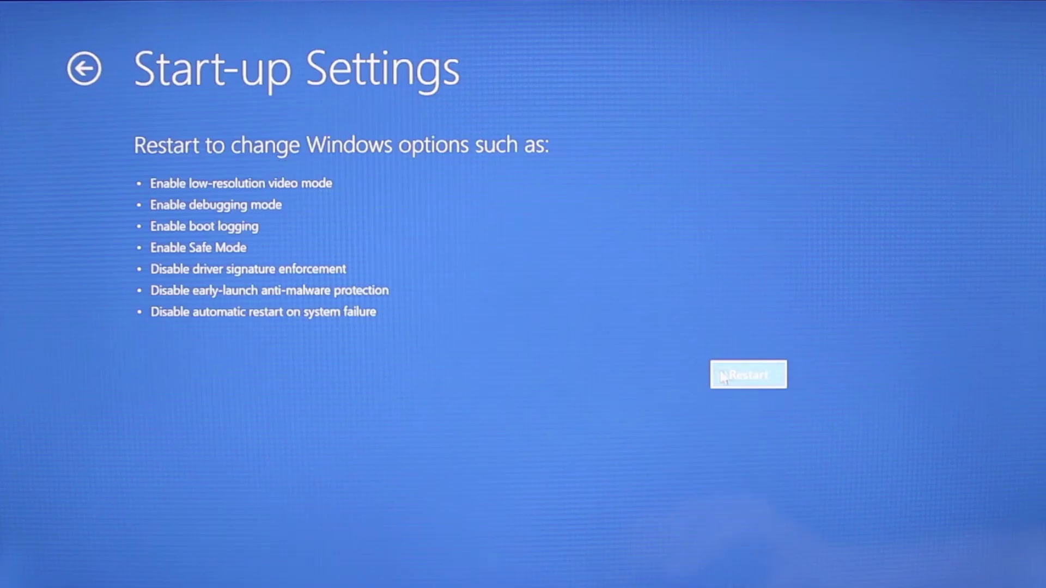
pyautogui.click(736, 376)
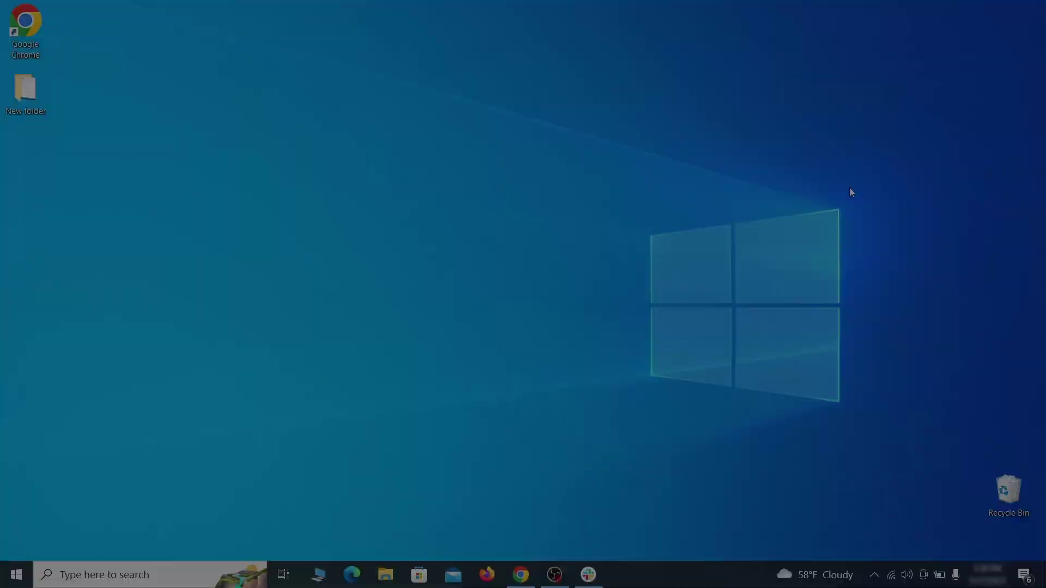
# Step: Open the Apps & features settings and sort the installed apps by install date
pyautogui.press('super+s')
pyautogui.write('apps &')
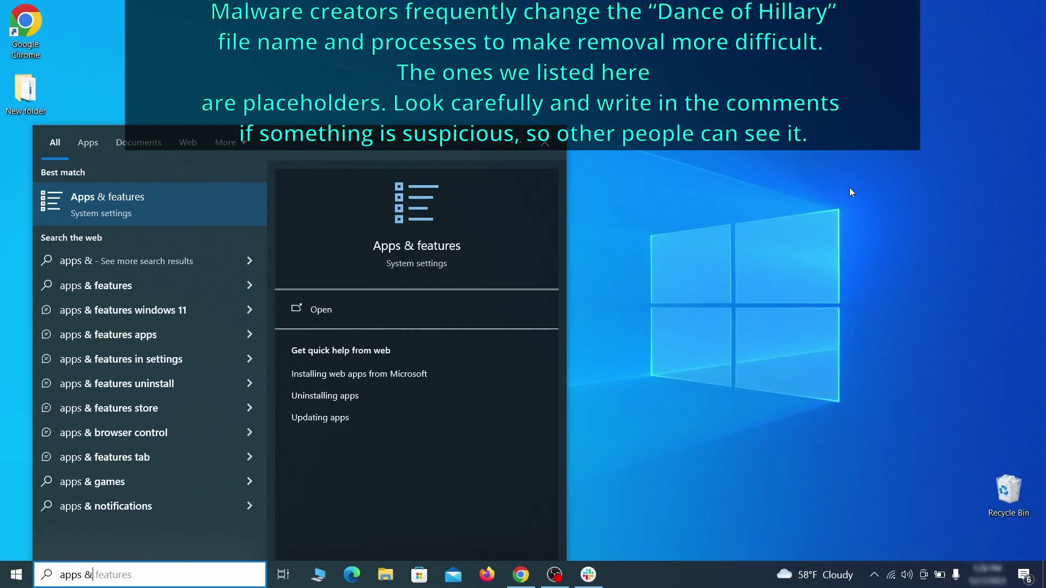
pyautogui.write(' features')
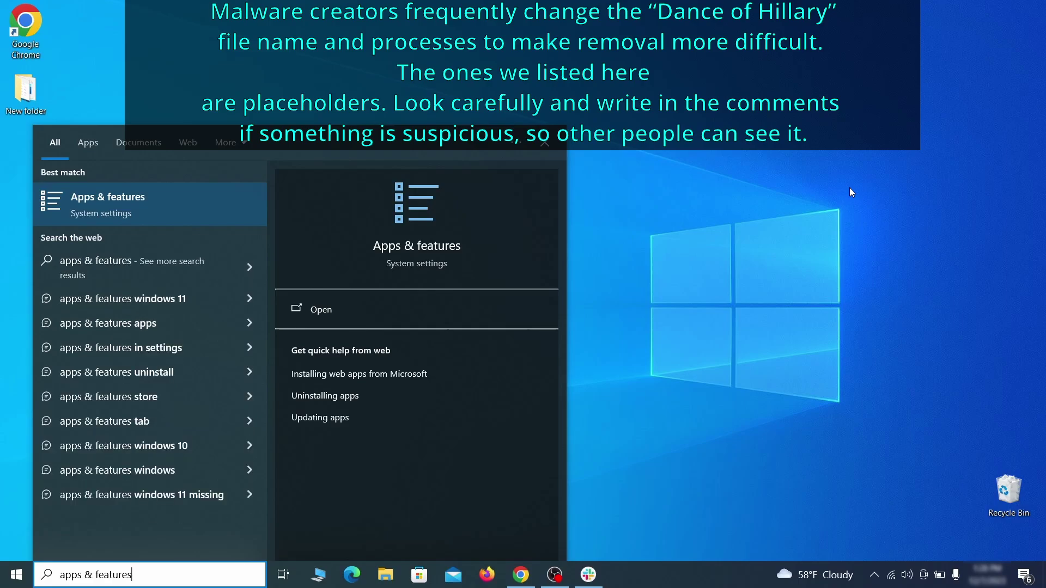
pyautogui.press('Return')
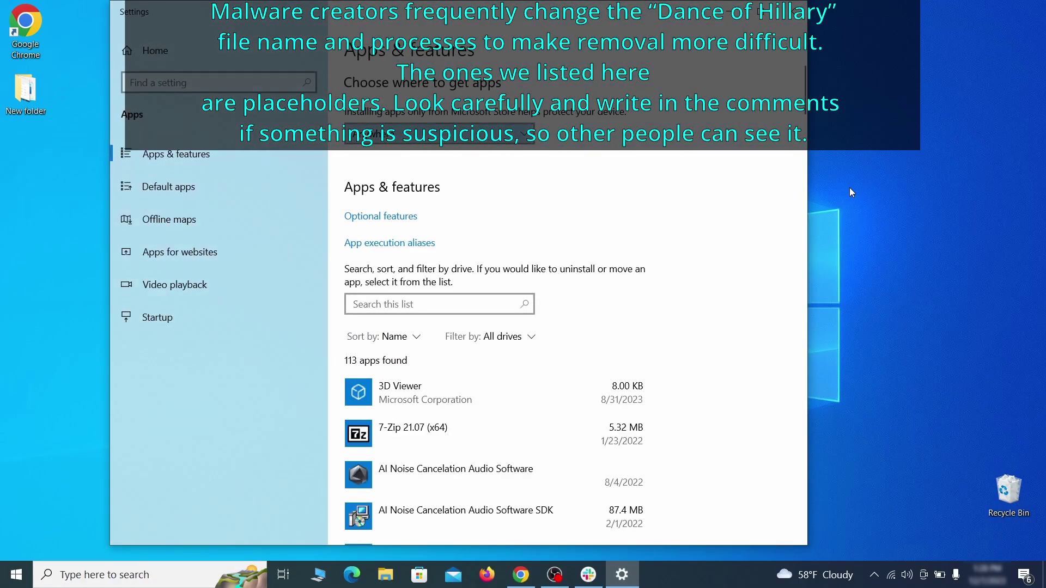
pyautogui.click(412, 337)
pyautogui.click(393, 408)
pyautogui.scroll(-2, 590, 342)
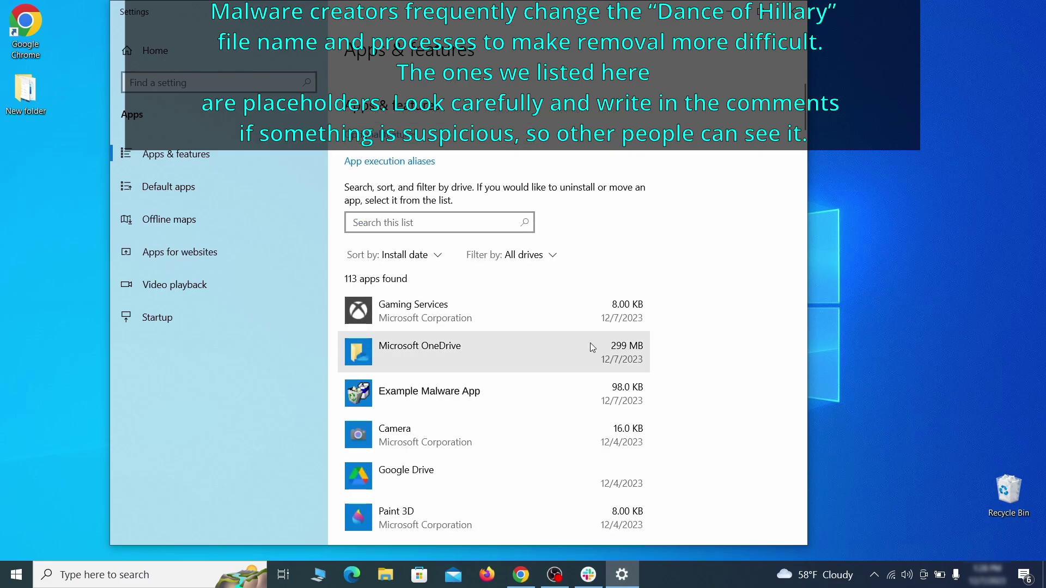
# Step: Uninstall Example Malware App and close the Settings window
pyautogui.click(536, 392)
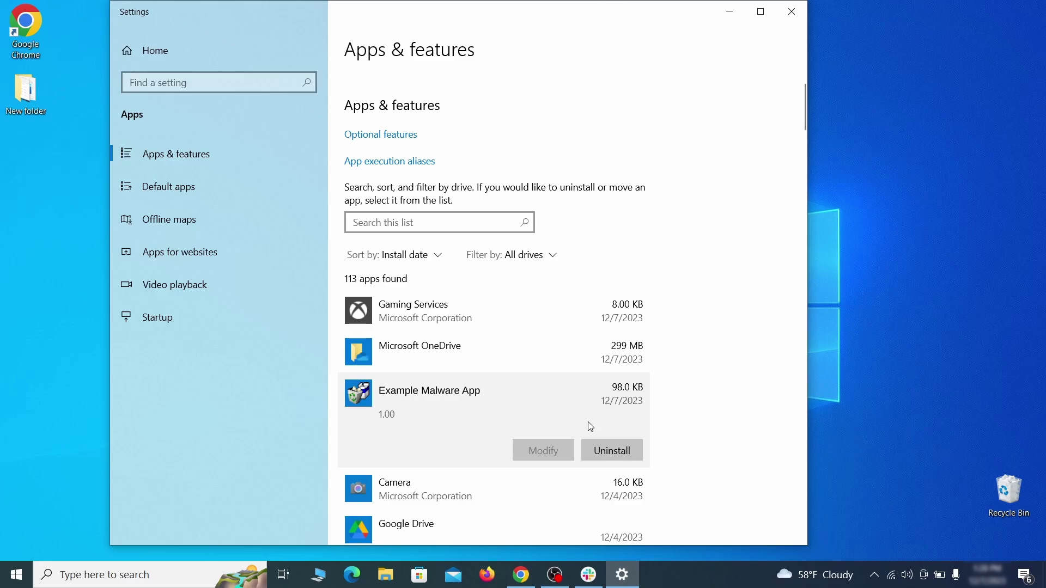
pyautogui.click(625, 452)
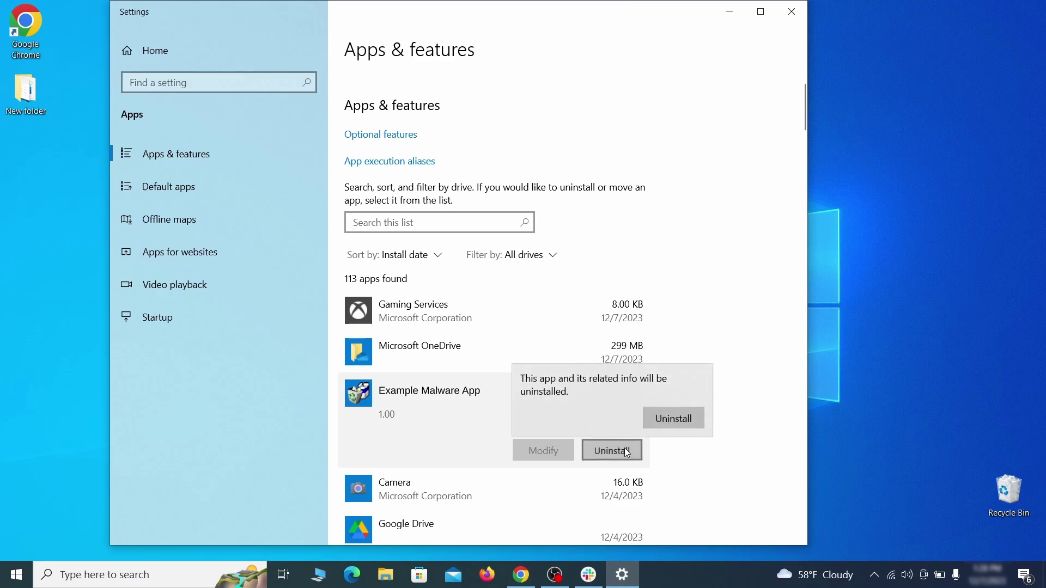
pyautogui.click(691, 421)
pyautogui.click(600, 410)
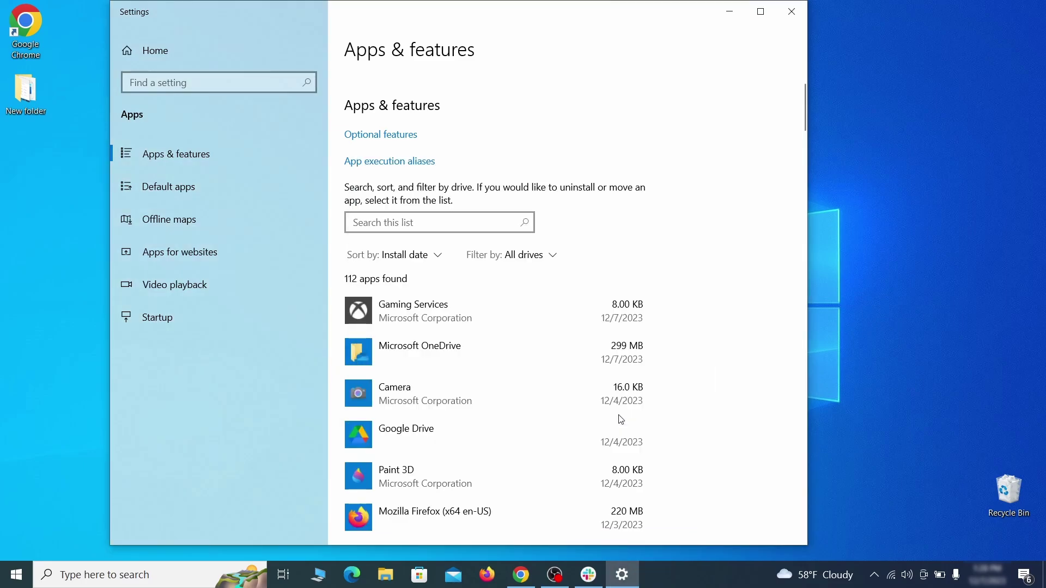
pyautogui.click(804, 20)
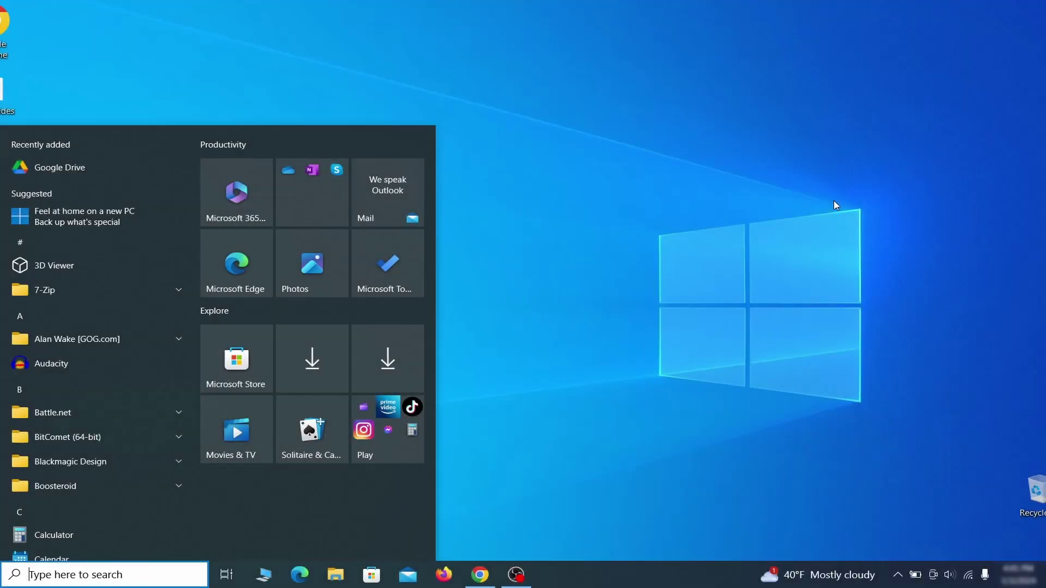
# Step: Open the Create a restore point settings and turn on system protection for Local Disk (C:) with a maximum usage of 4% (19.05 GB)
pyautogui.write('create a')
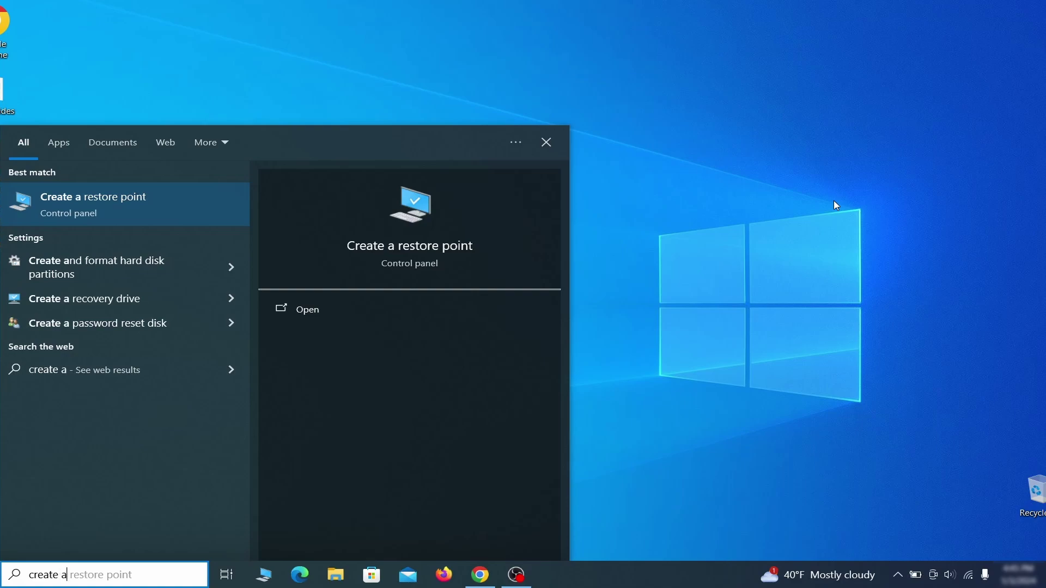
pyautogui.write(' restore point')
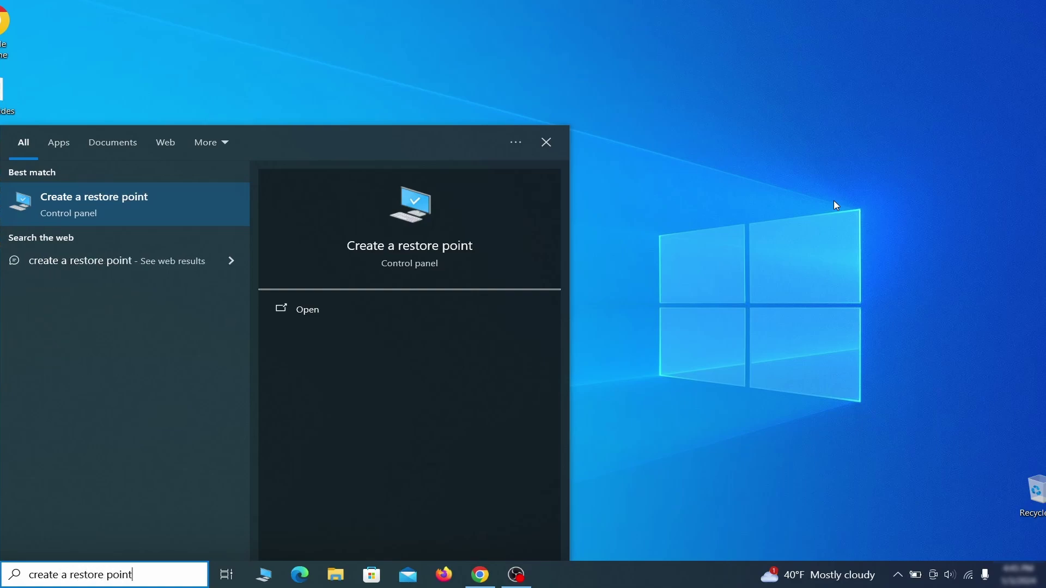
pyautogui.press('Return')
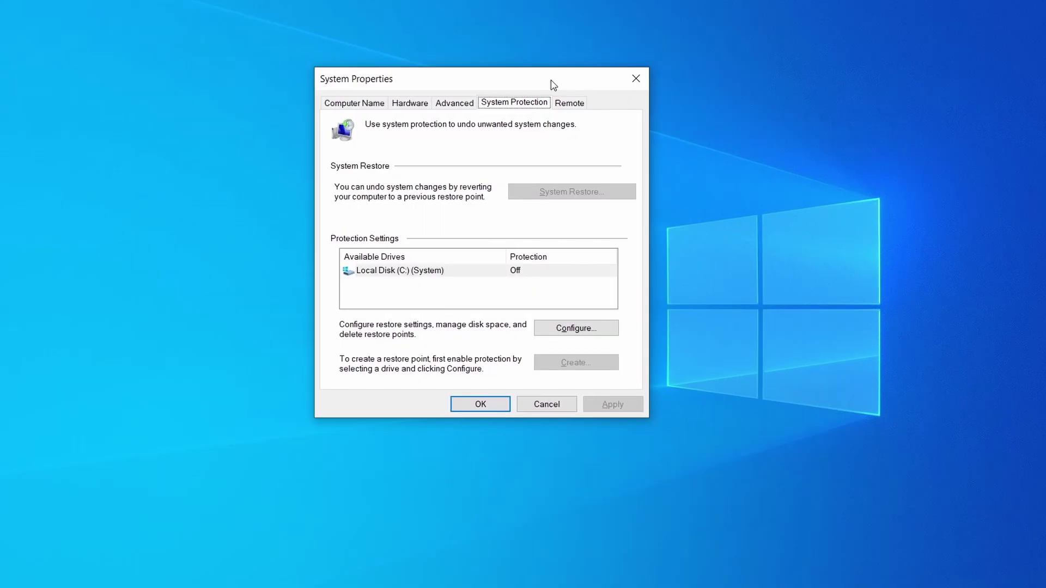
pyautogui.click(470, 273)
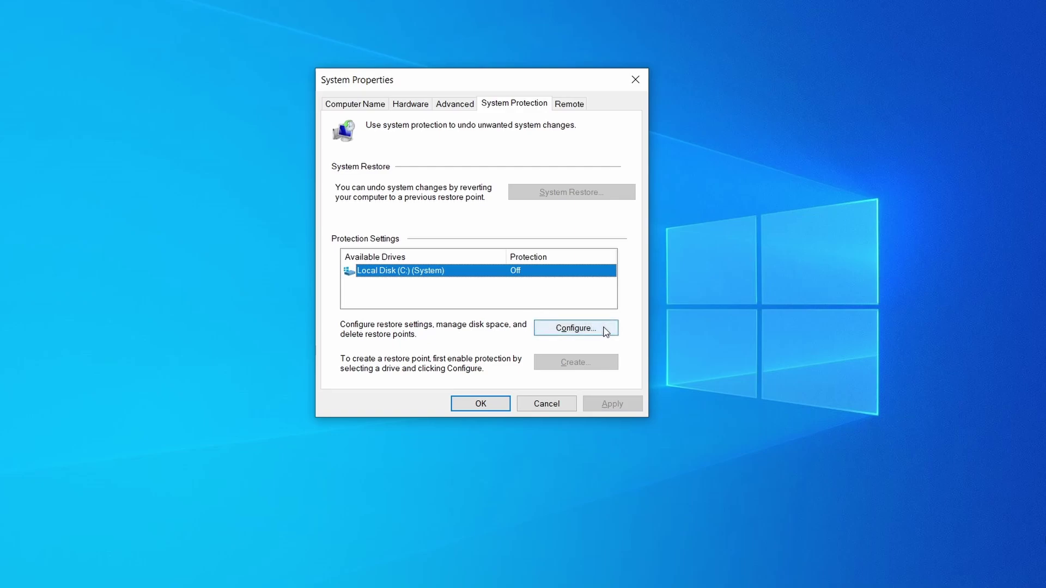
pyautogui.click(576, 328)
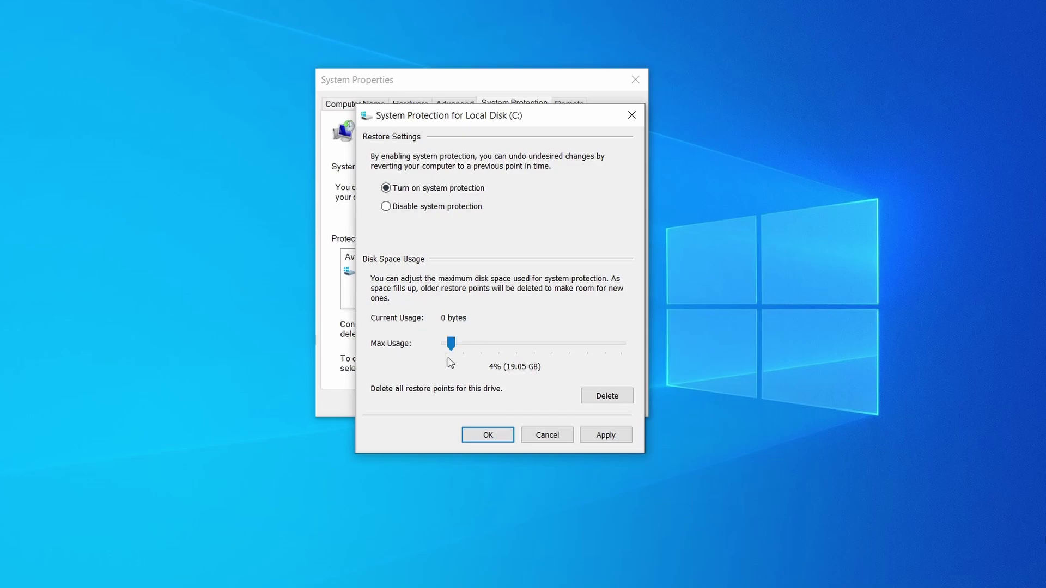
pyautogui.click(603, 433)
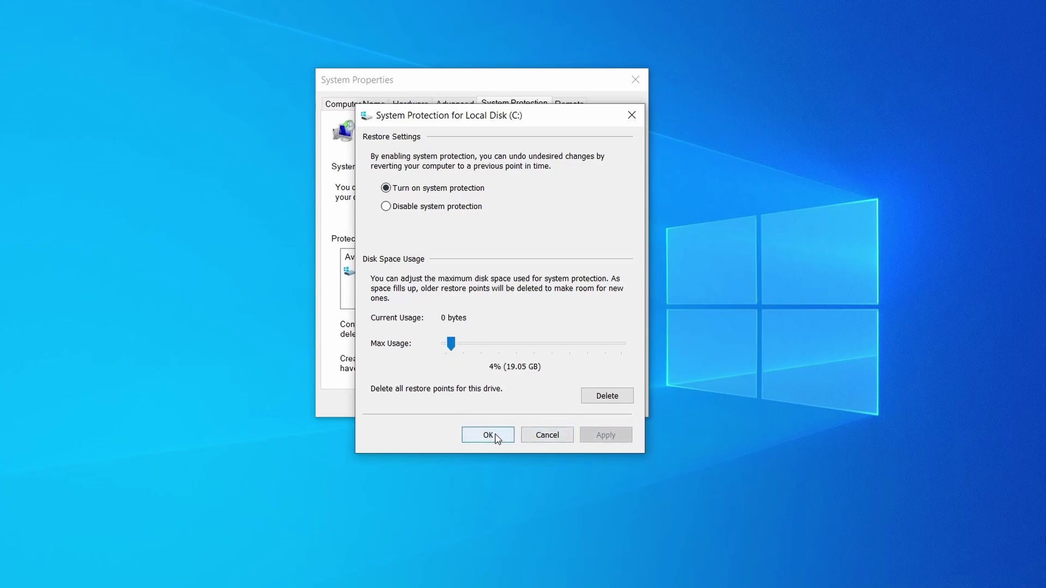
pyautogui.click(493, 435)
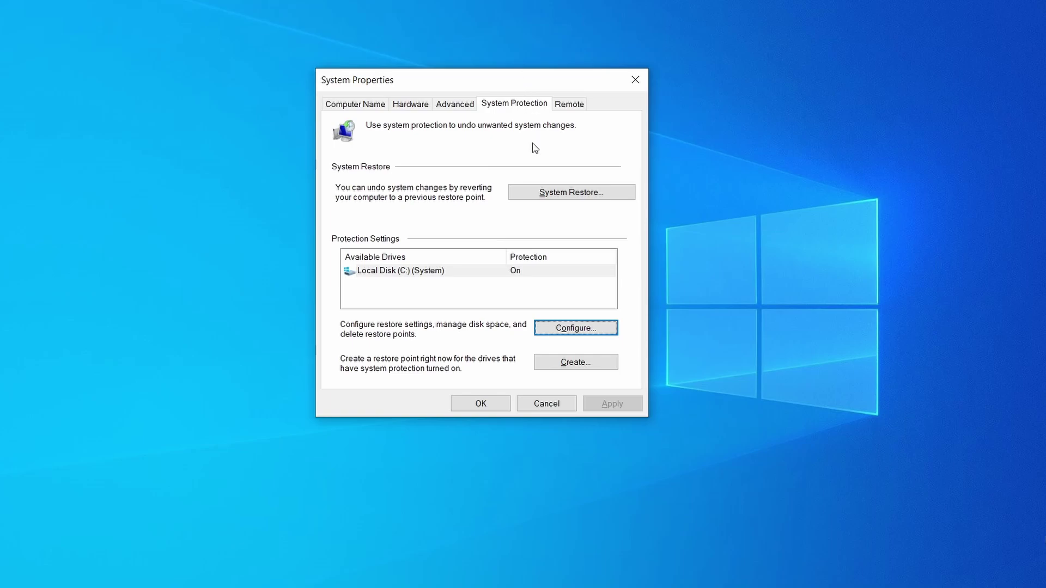
# Step: Create a restore point with the description "Restore Point 1"
pyautogui.click(585, 368)
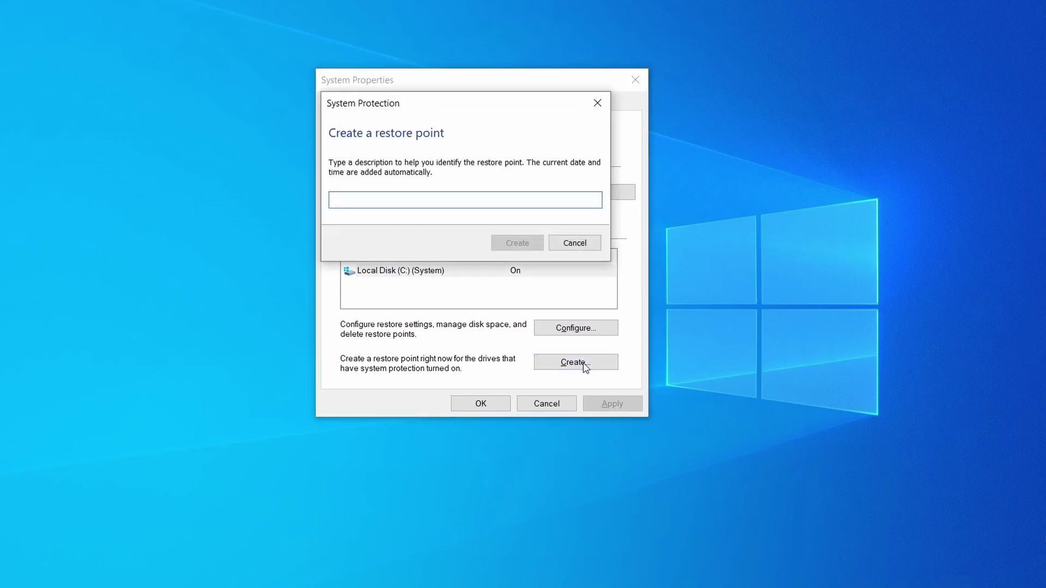
pyautogui.write('Restore Point 1')
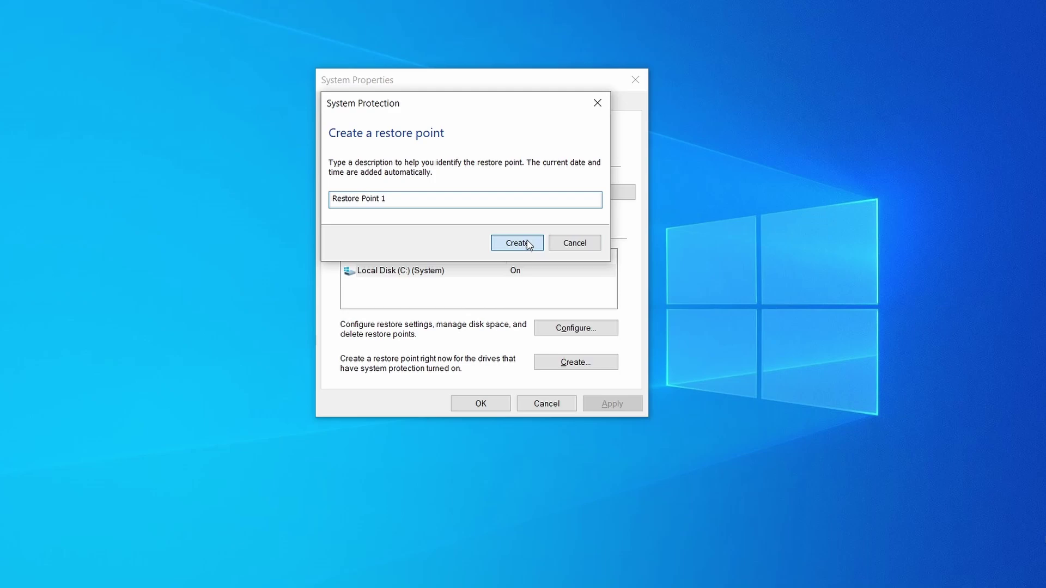
pyautogui.click(524, 241)
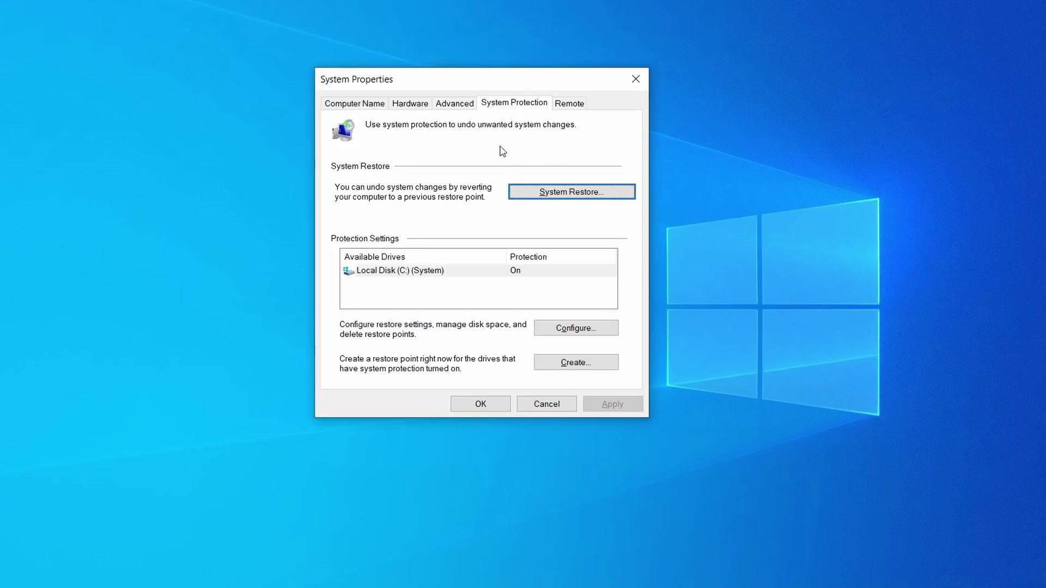
# Step: Start the System Restore wizard and proceed past its introduction to the restore point selection
pyautogui.click(614, 197)
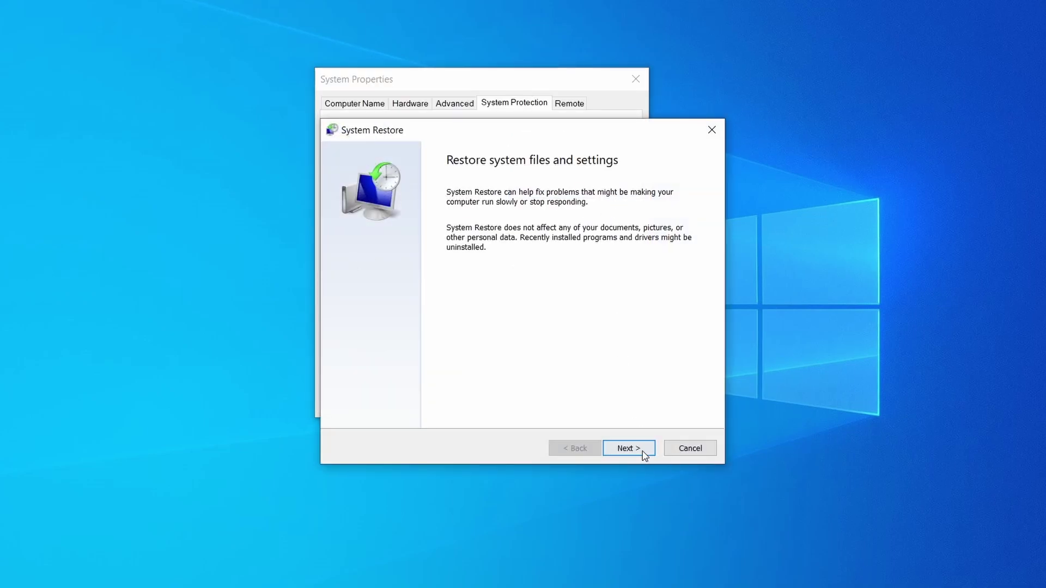
pyautogui.click(645, 456)
pyautogui.click(518, 251)
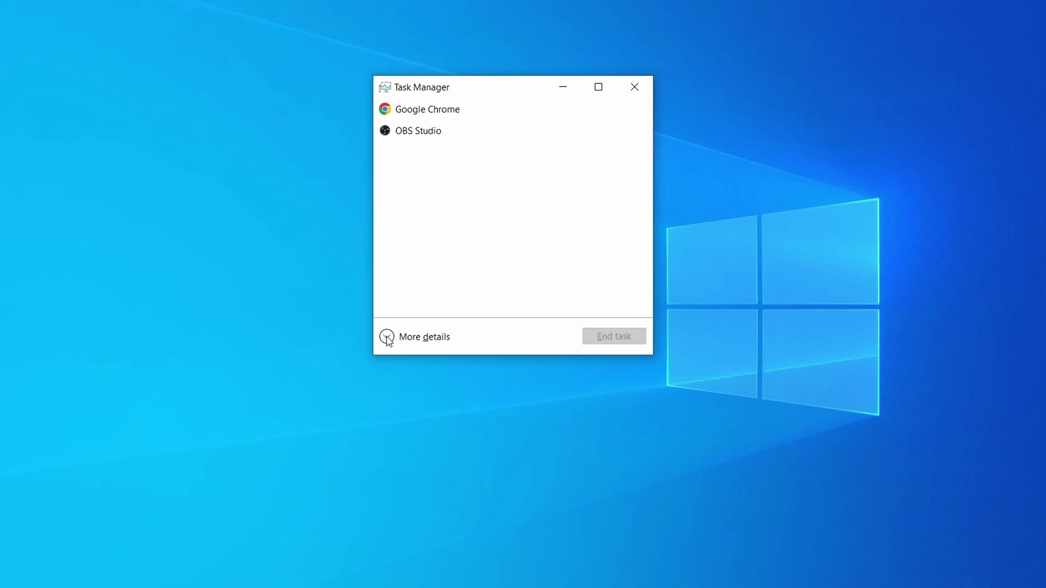
# Step: Sort the detailed process list by CPU and then by memory, and open the file location of Example Malware Process
pyautogui.click(395, 337)
pyautogui.click(514, 128)
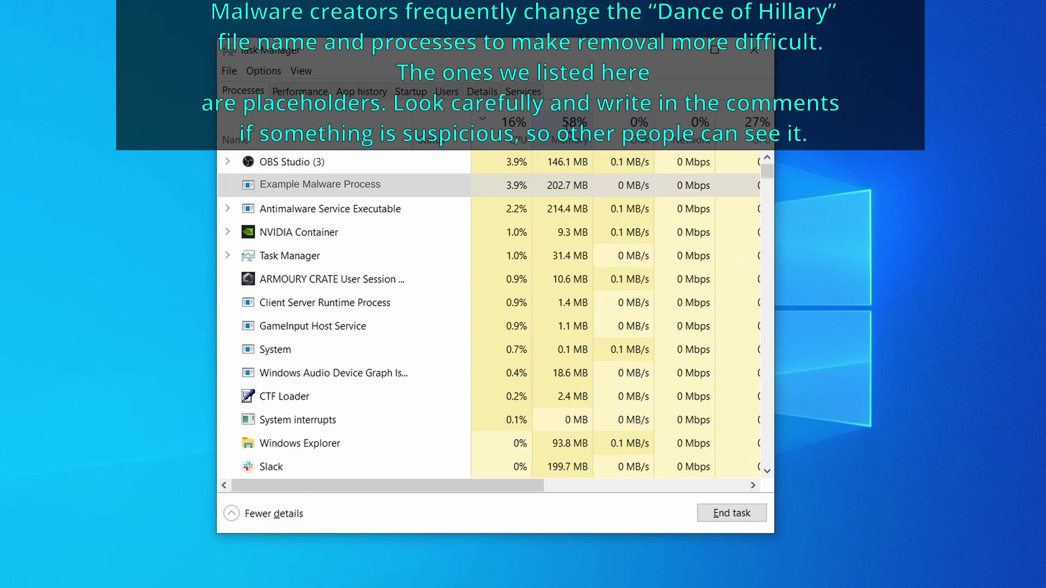
pyautogui.click(568, 125)
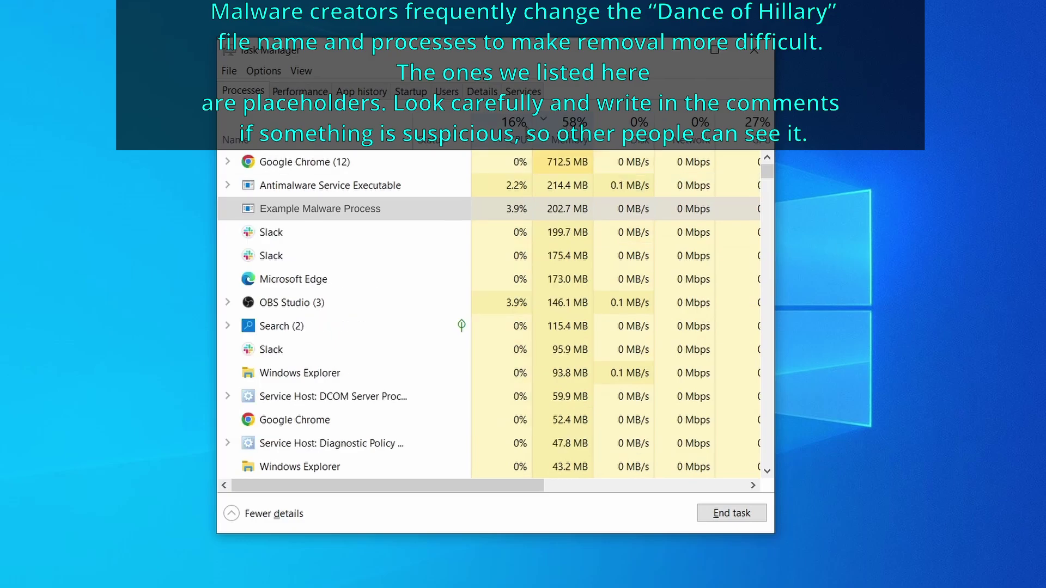
pyautogui.rightClick(502, 213)
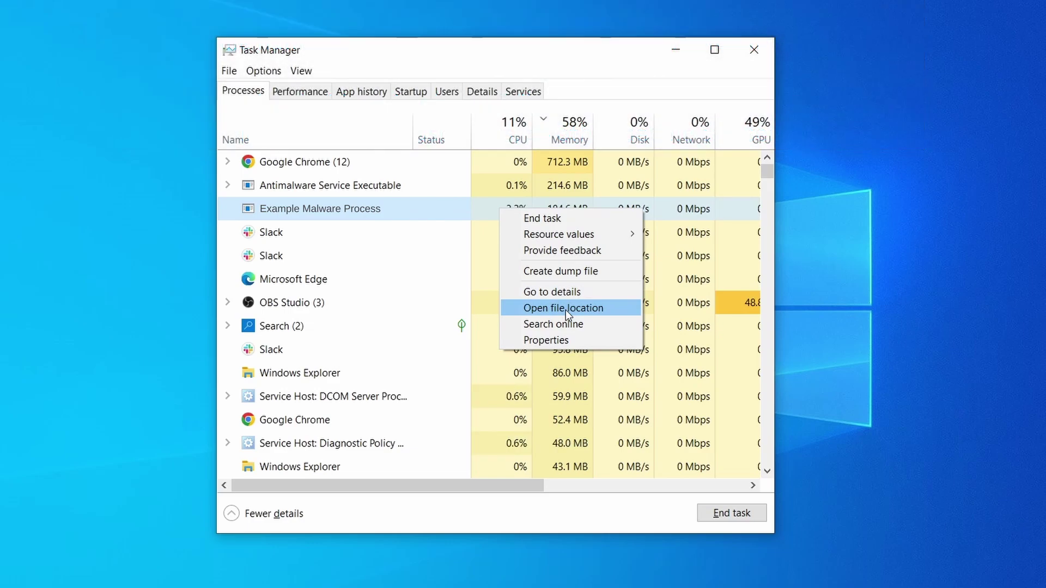
pyautogui.click(566, 309)
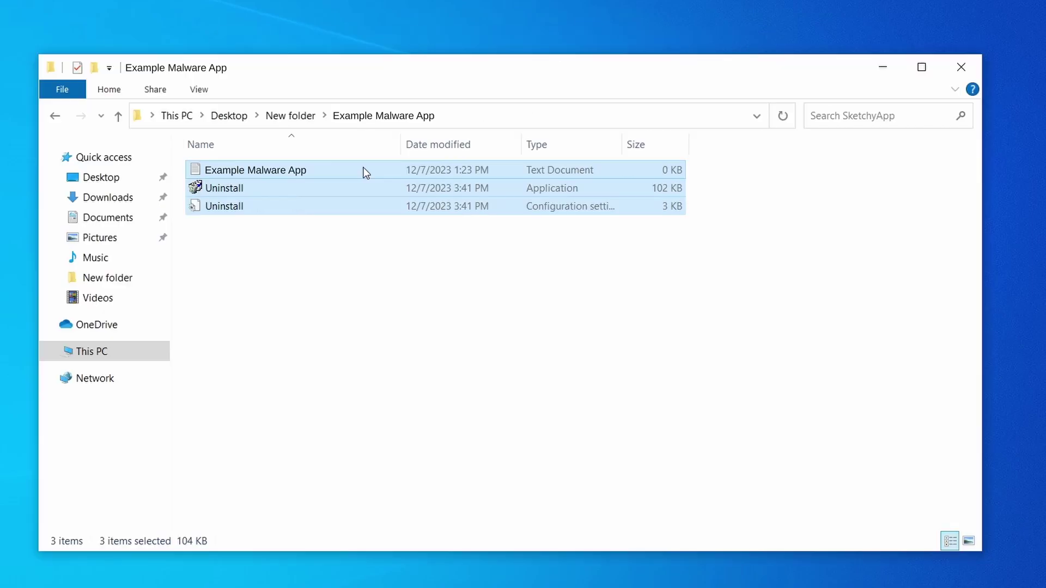
# Step: Delete all the selected files in the Example Malware App folder and close the folder window
pyautogui.rightClick(363, 170)
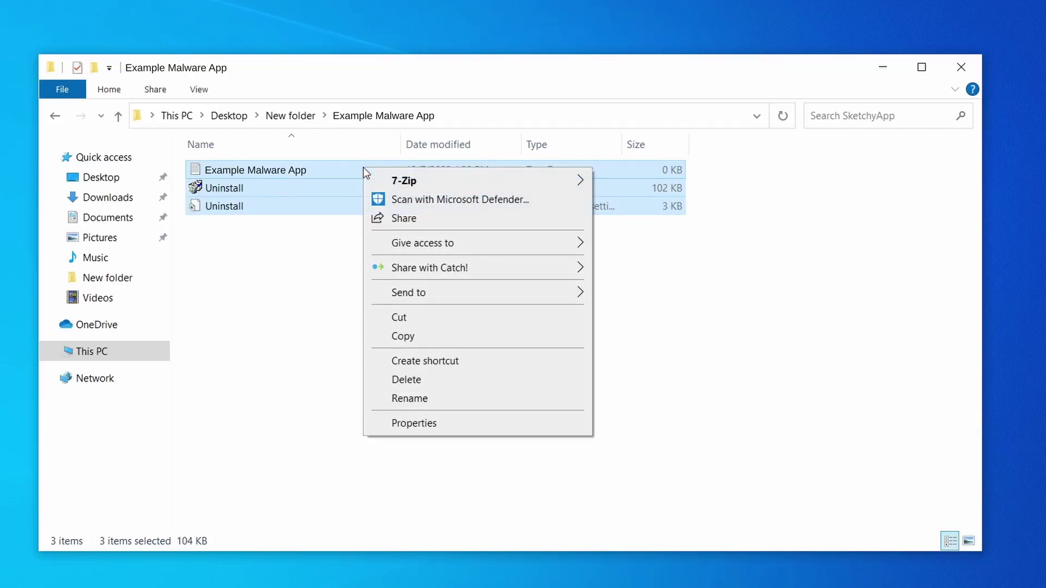
pyautogui.click(454, 380)
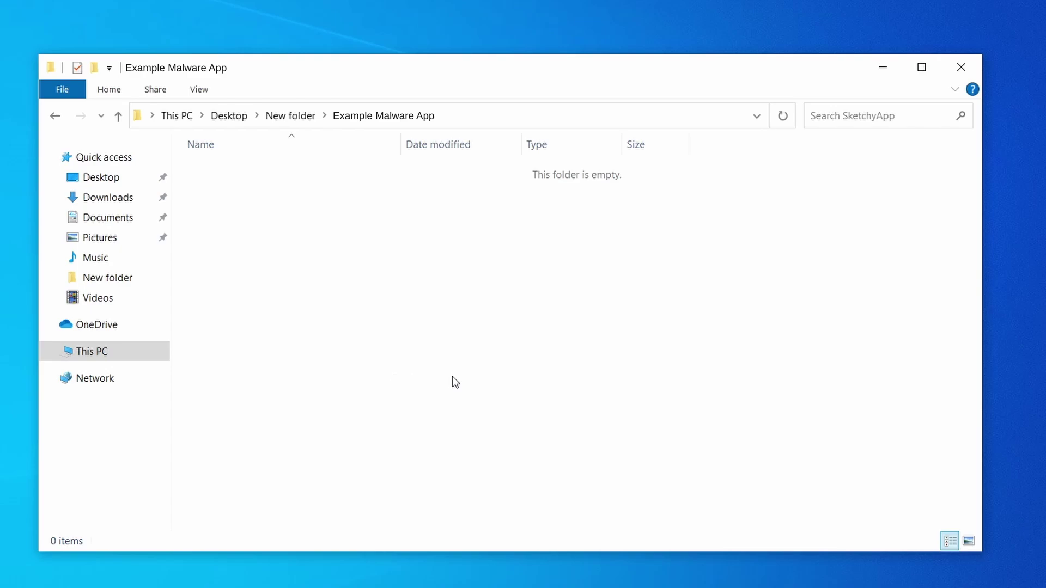
pyautogui.click(961, 67)
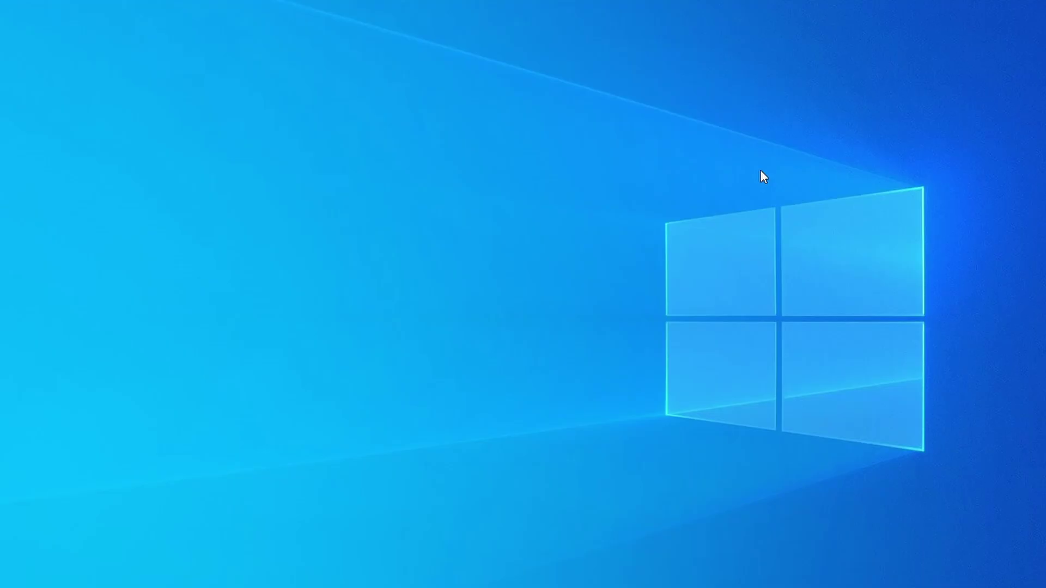
# Step: Reopen Task Manager, sort the processes by CPU and then by memory, and bring up the available actions for Example Malware App
pyautogui.hotkey('ctrl', 'shift', 'Escape')
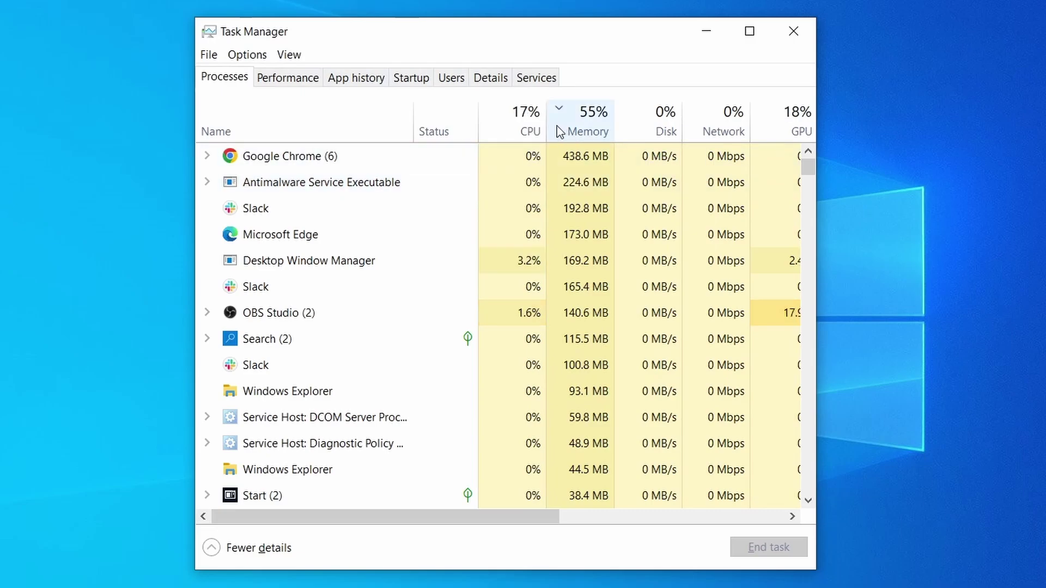
pyautogui.click(504, 128)
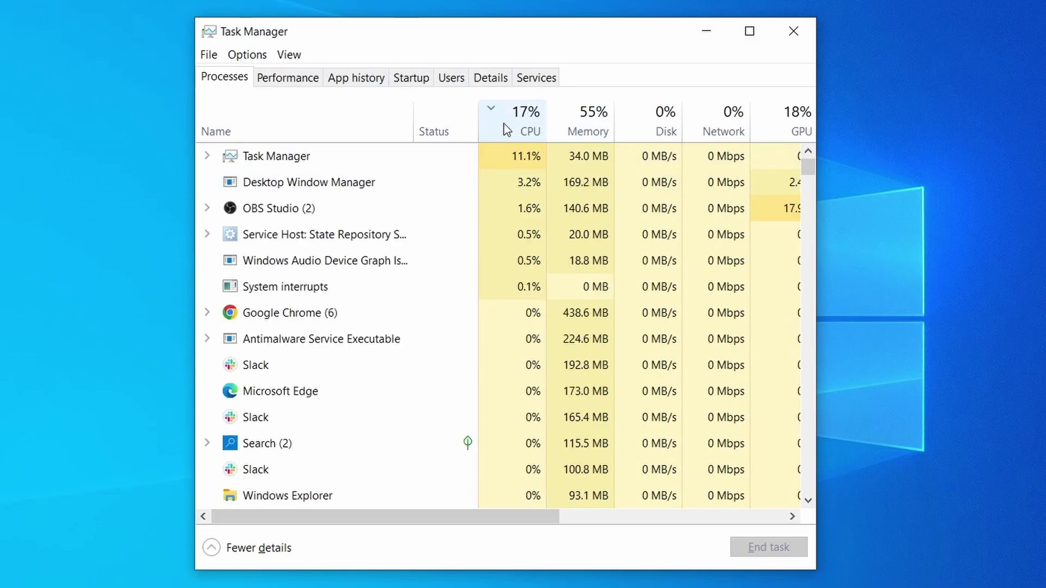
pyautogui.click(593, 119)
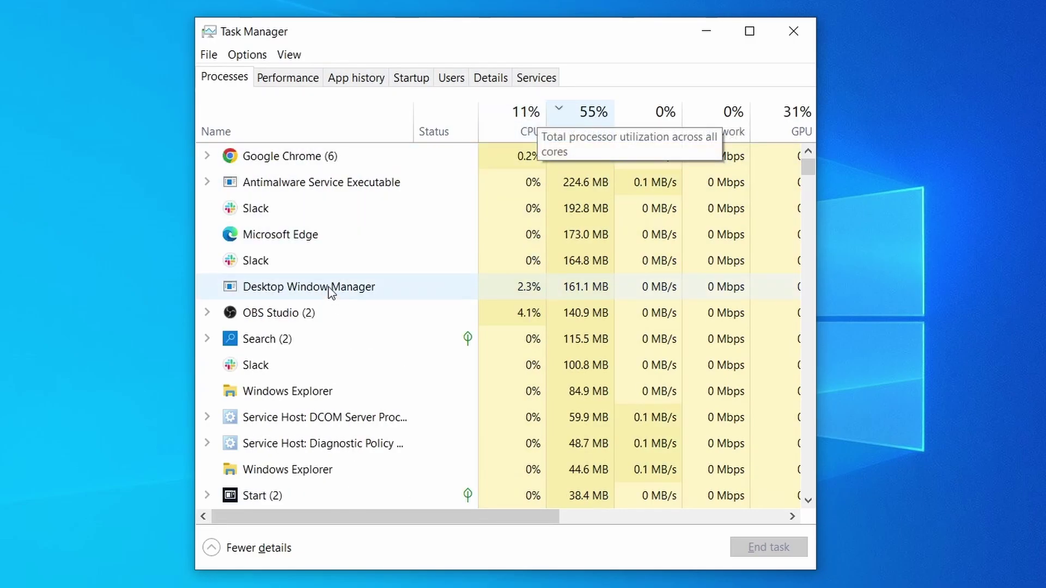
pyautogui.scroll(-2, 453, 367)
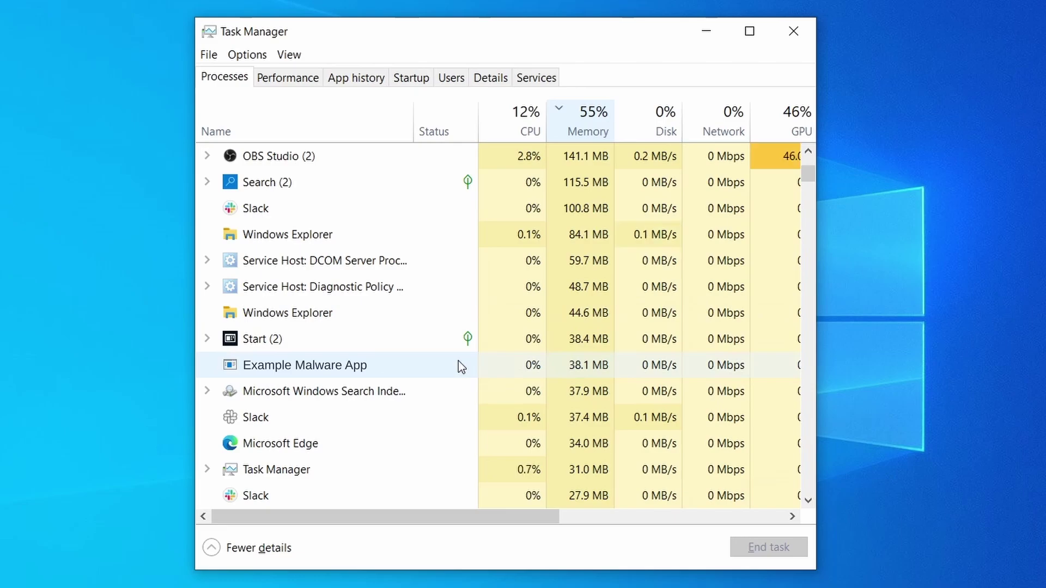
pyautogui.rightClick(459, 360)
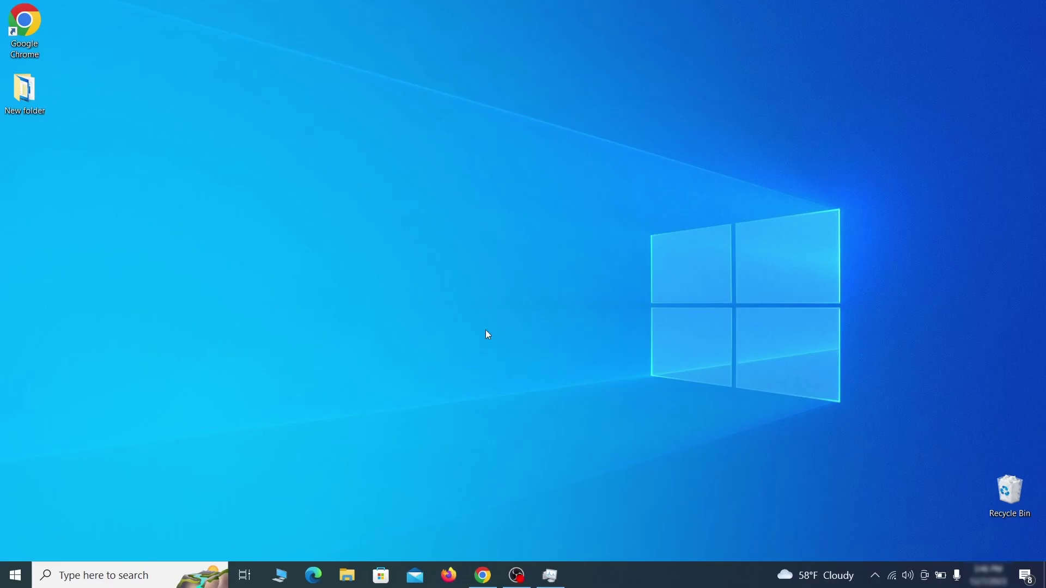
# Step: Search Windows for "view network connections" and open the Network Connections window
pyautogui.press('super')
pyautogui.write('view network connectio')
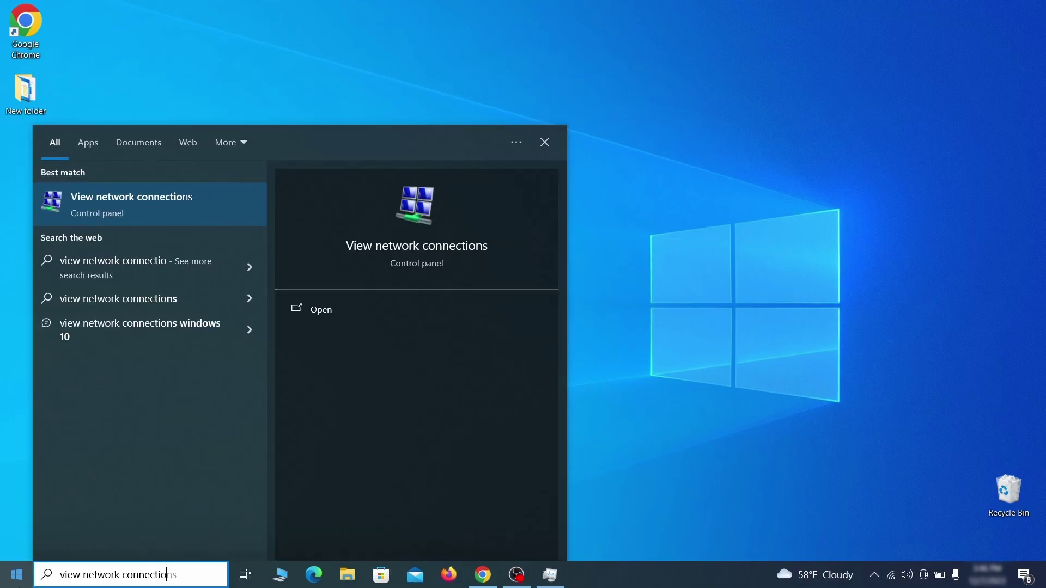
pyautogui.write('ns')
pyautogui.press('Return')
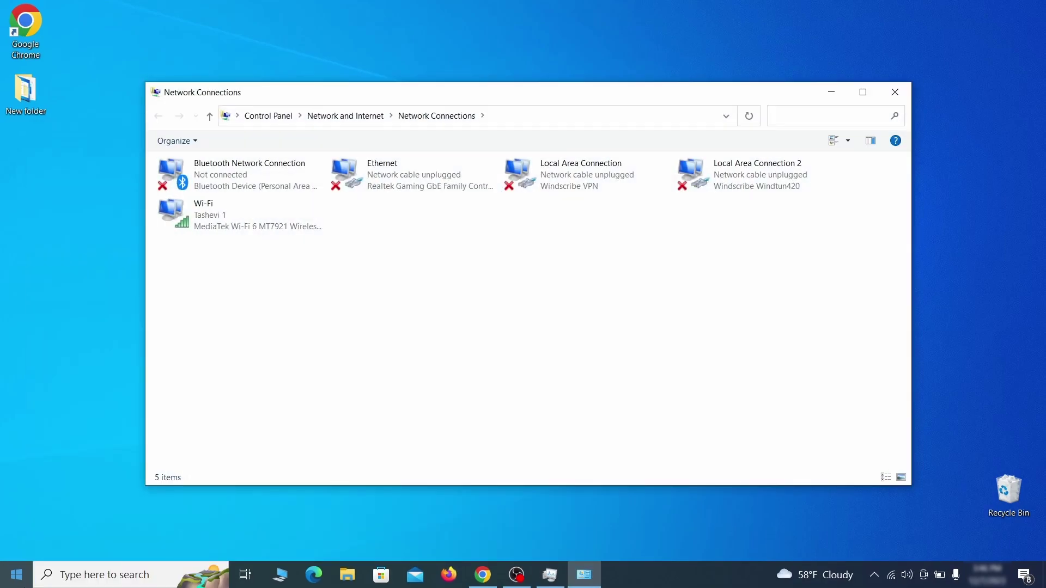
# Step: Open the Internet Protocol Version 4 (TCP/IPv4) properties of the Wi-Fi connection
pyautogui.click(190, 212)
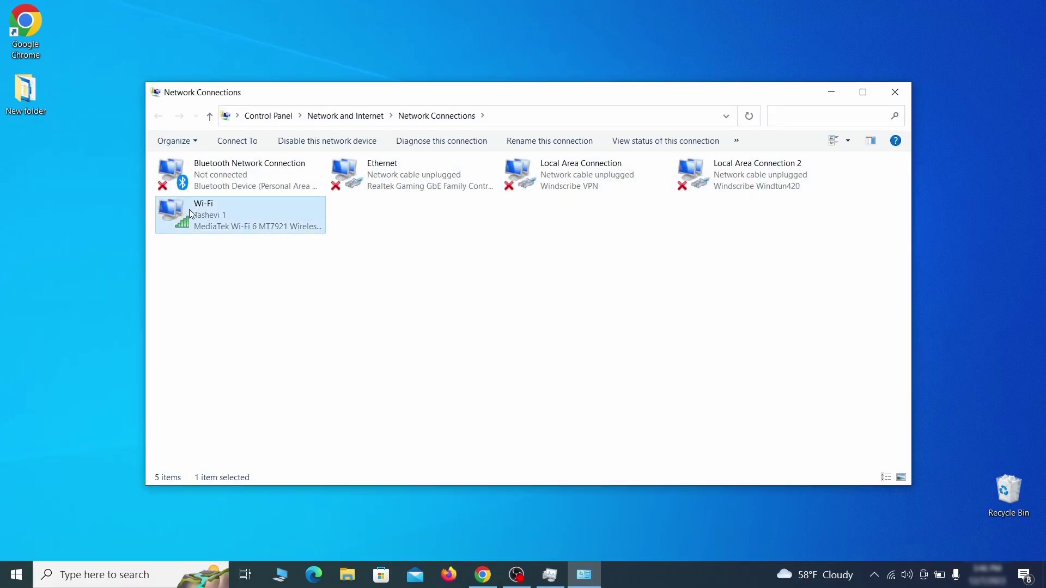
pyautogui.rightClick(223, 226)
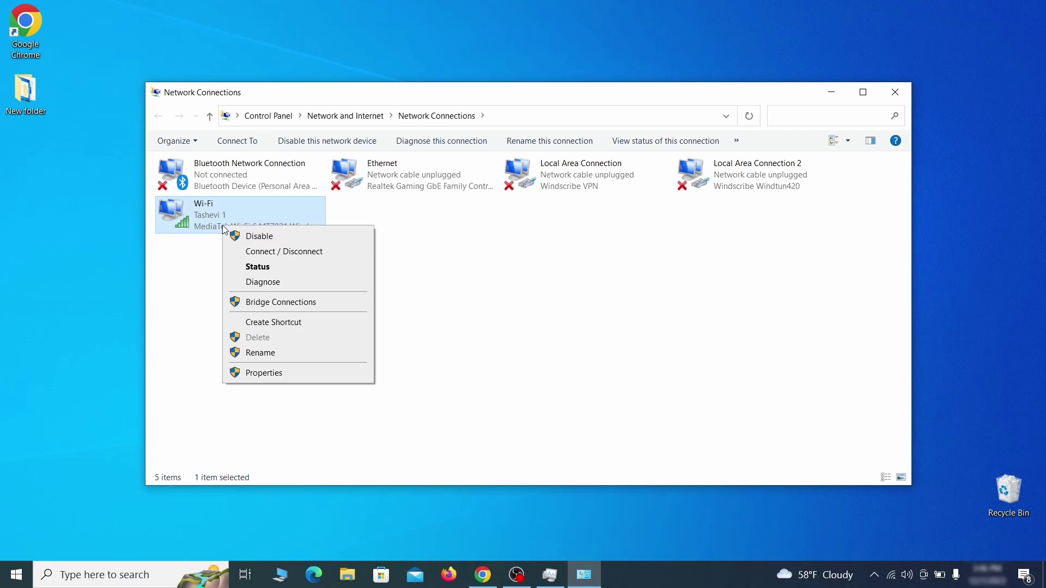
pyautogui.click(264, 373)
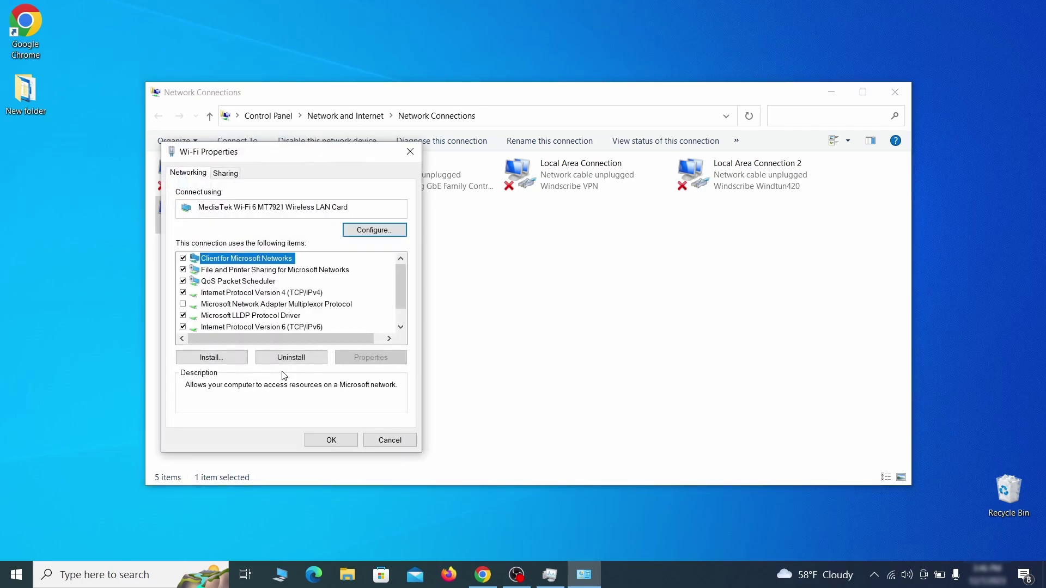
pyautogui.click(273, 295)
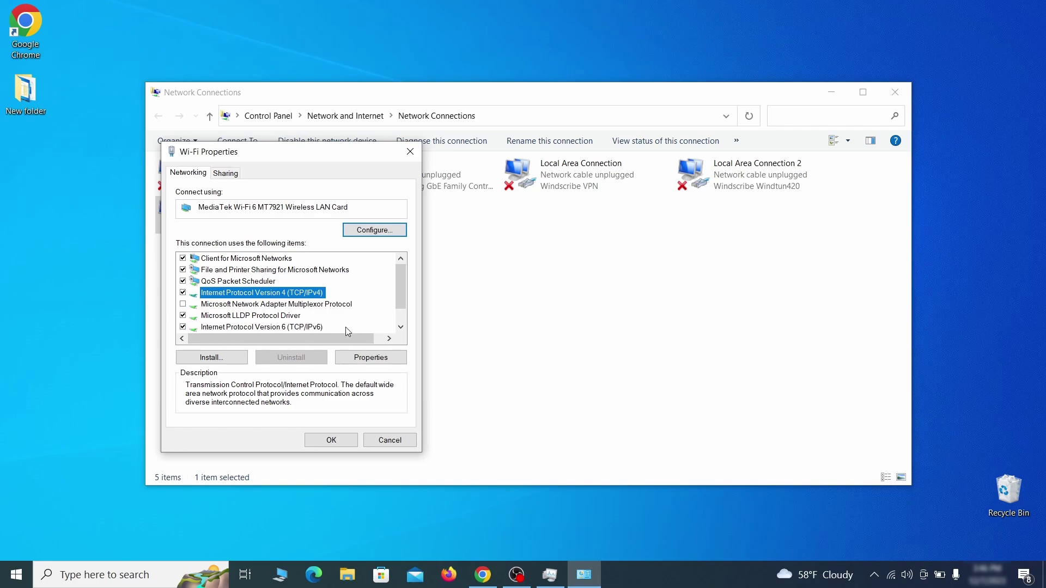
pyautogui.click(372, 357)
pyautogui.moveTo(373, 201); pyautogui.dragTo(529, 159)
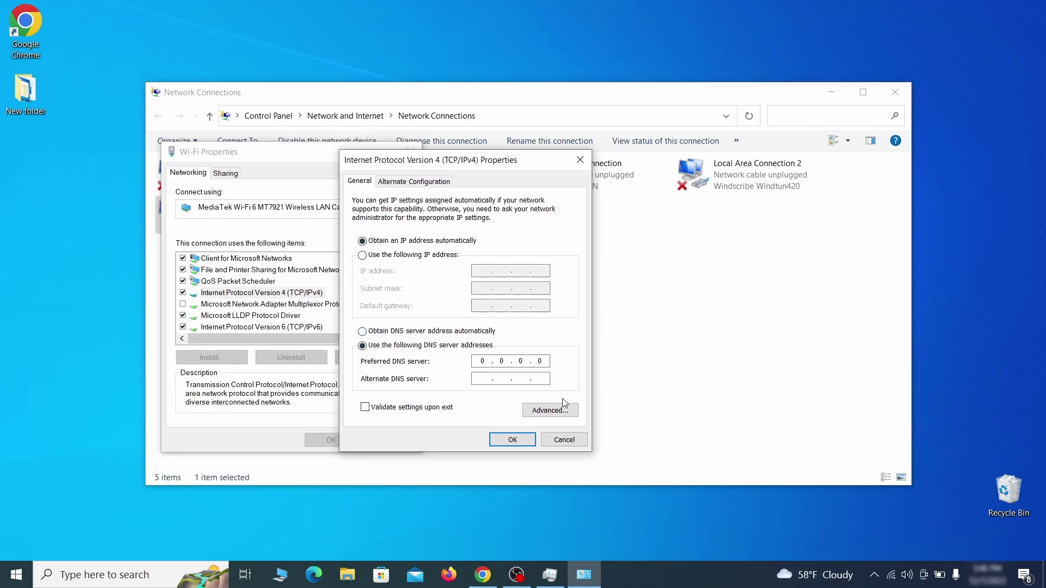
# Step: Remove the DNS server address 0.0.0.0 in the advanced TCP/IP settings and confirm the changes through to the Wi-Fi properties
pyautogui.click(550, 410)
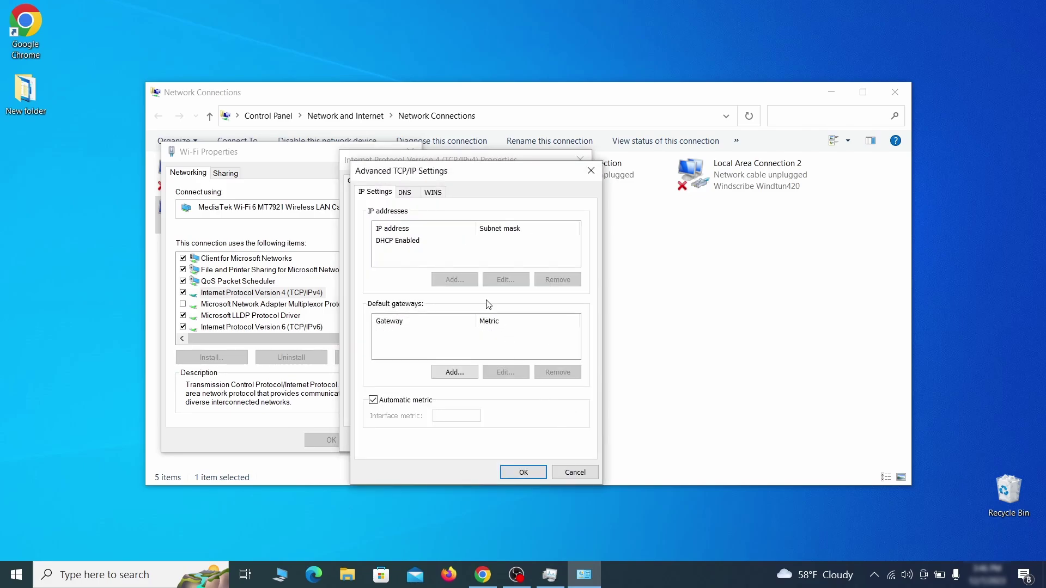
pyautogui.click(409, 193)
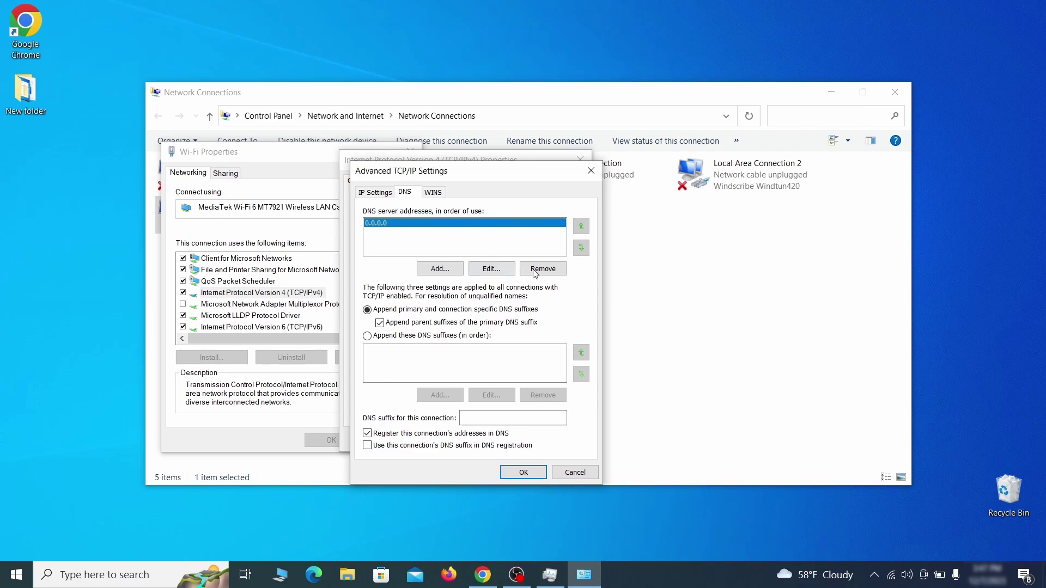
pyautogui.click(553, 272)
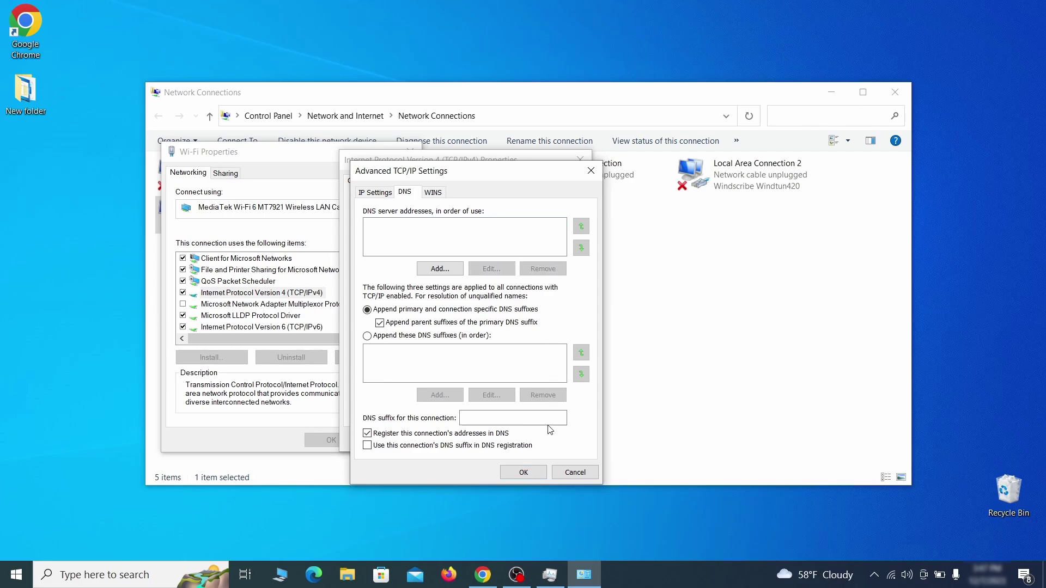
pyautogui.click(523, 473)
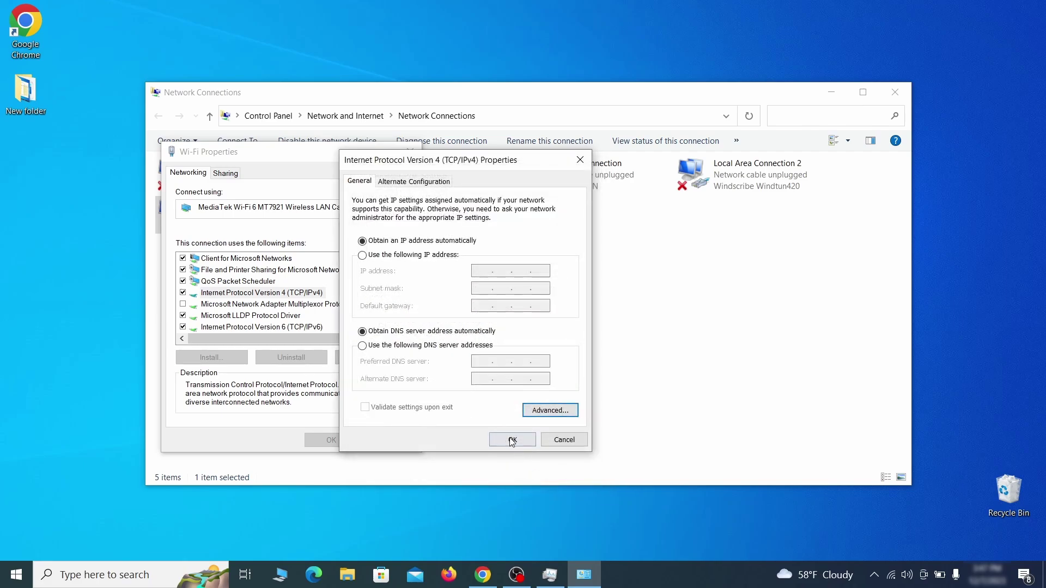
pyautogui.click(512, 440)
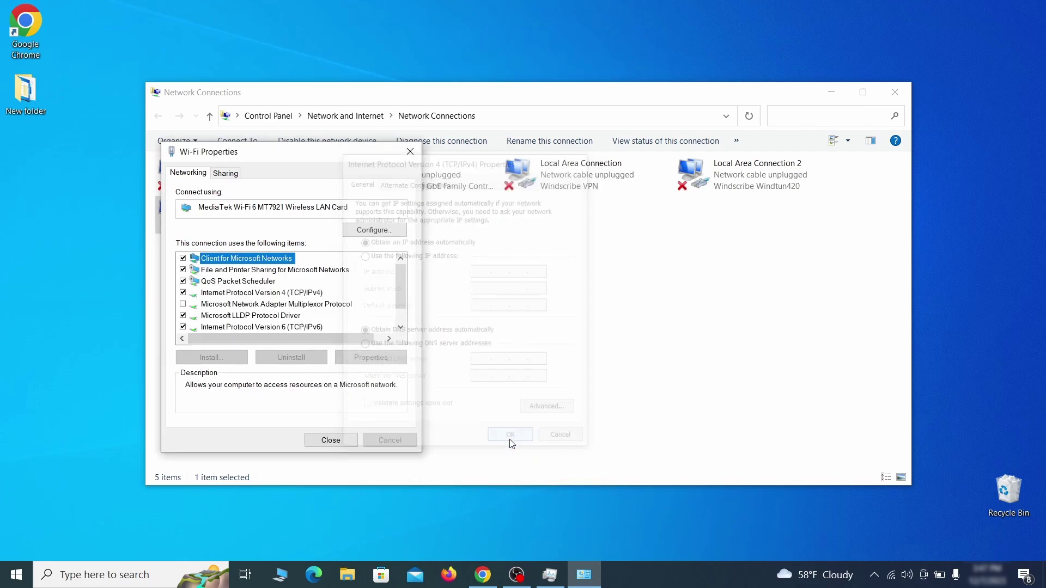
pyautogui.click(331, 440)
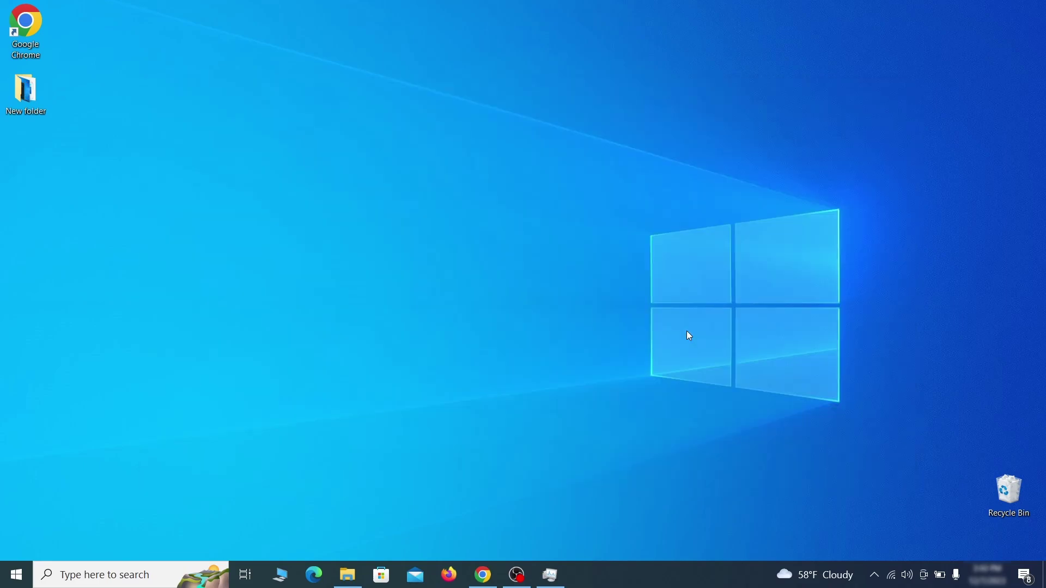
# Step: Find the file C:\Windows\System32\drivers\etc\hosts through Windows search and open it in Notepad
pyautogui.press('super')
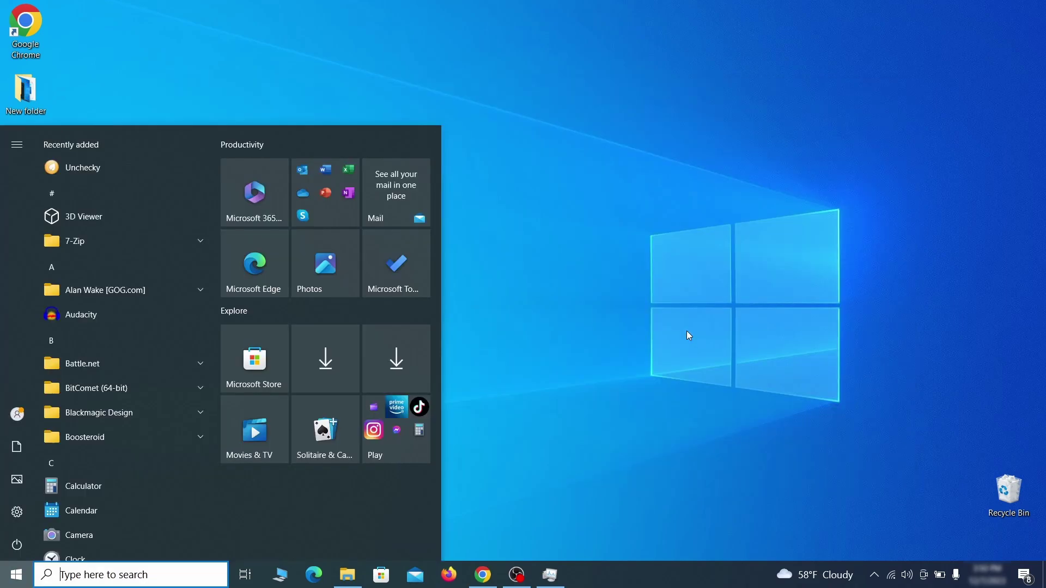
pyautogui.press('Escape')
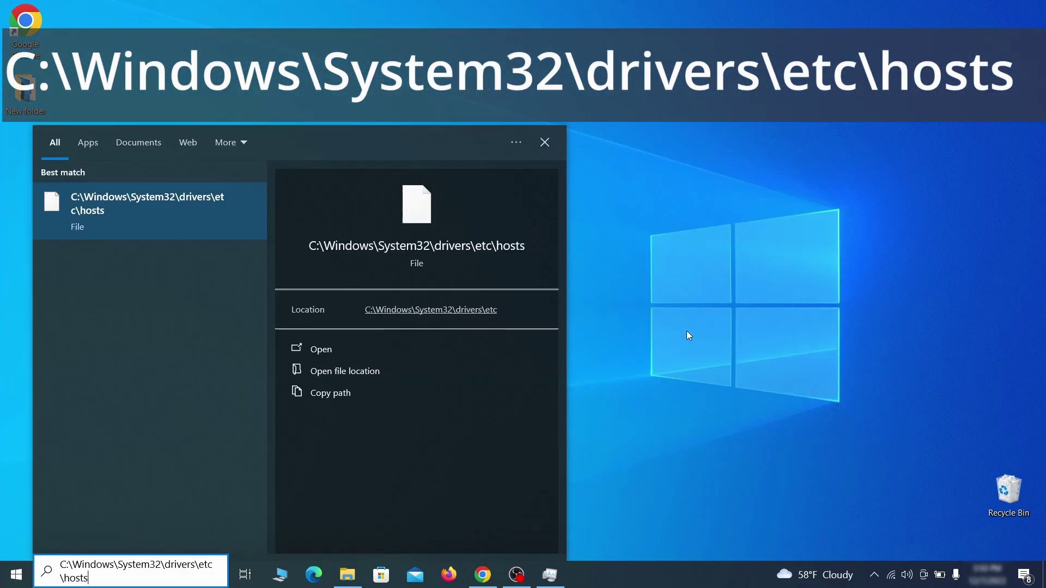
pyautogui.press('Return')
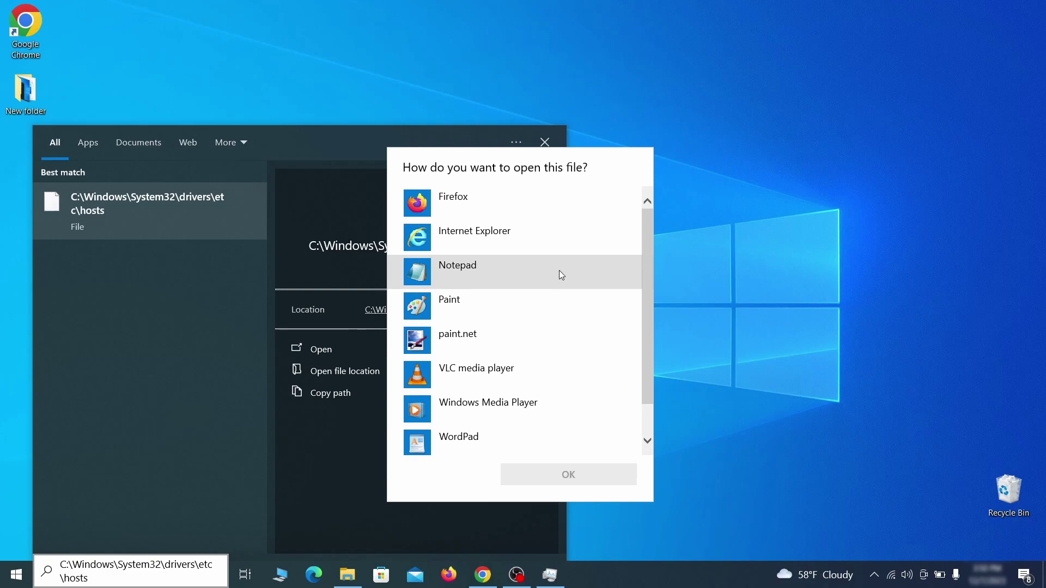
pyautogui.doubleClick(559, 271)
# Step: Delete all the 0.0.0.0 host entries below the localhost lines in the hosts file
pyautogui.scroll(-3, 591, 259)
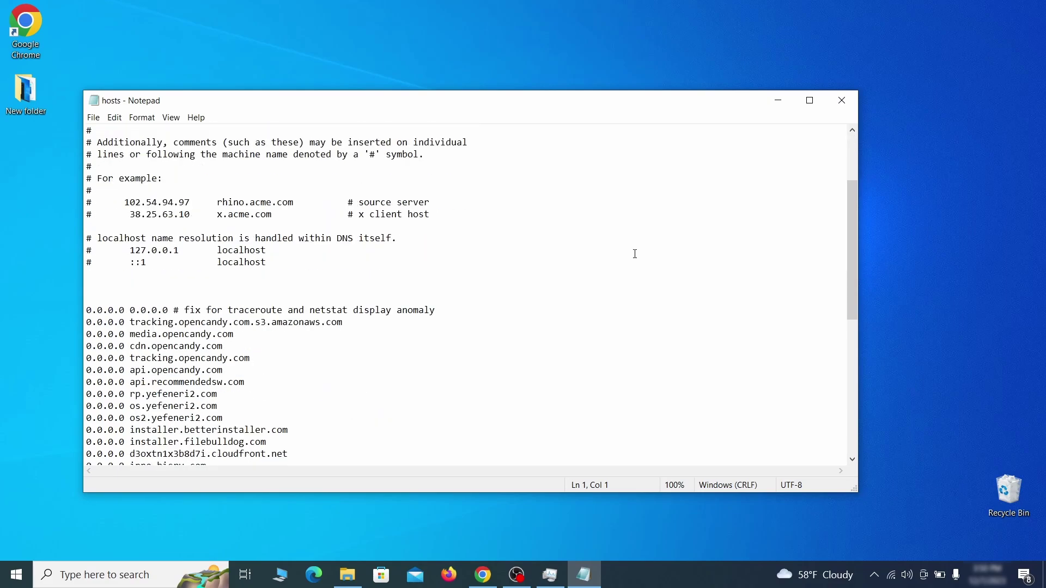
pyautogui.click(86, 311)
pyautogui.moveTo(86, 311); pyautogui.dragTo(265, 438)
pyautogui.click(87, 309)
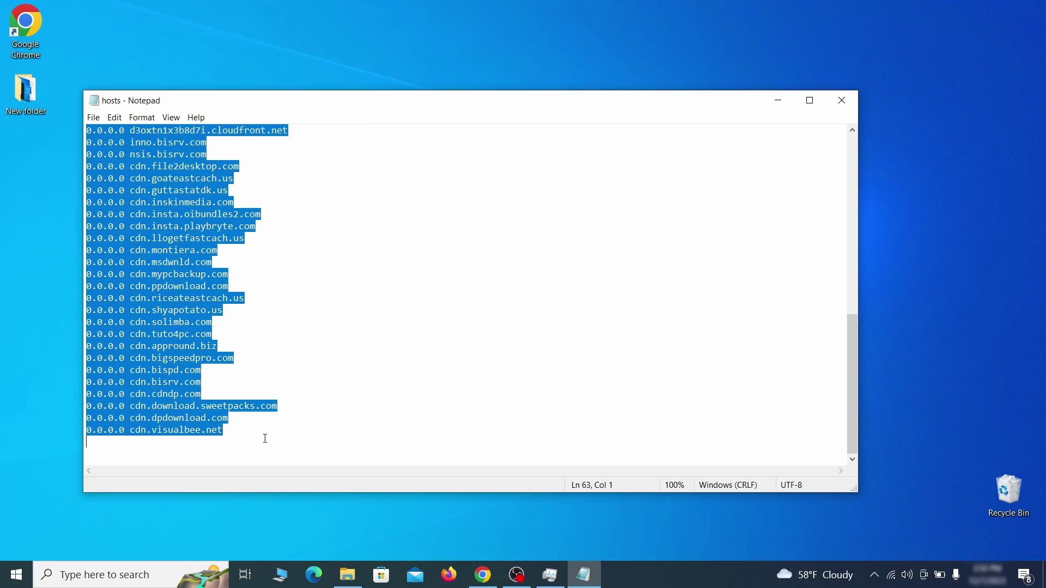
pyautogui.press('Delete')
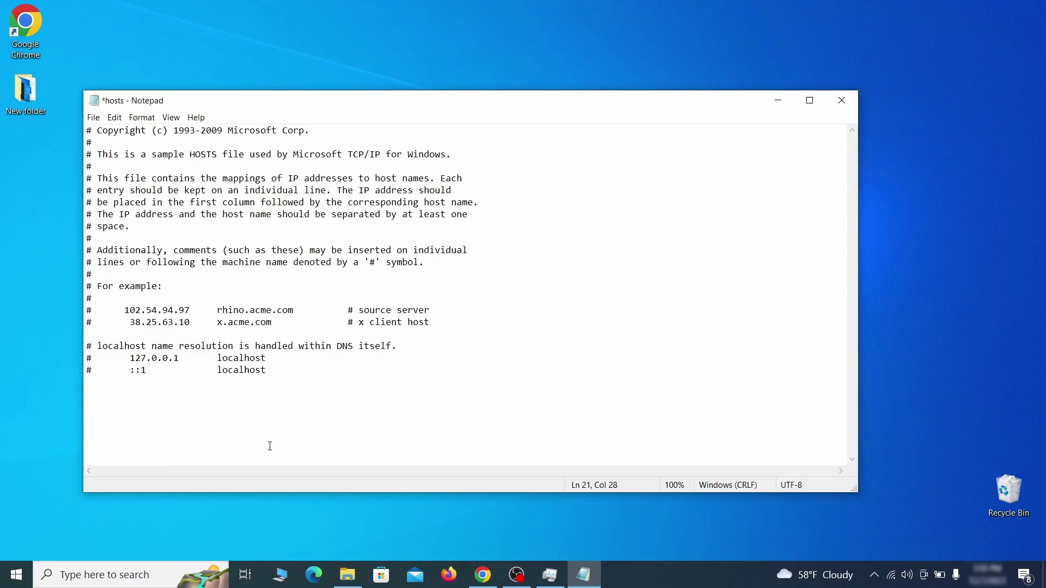
# Step: Save the edited hosts file and close Notepad
pyautogui.click(93, 117)
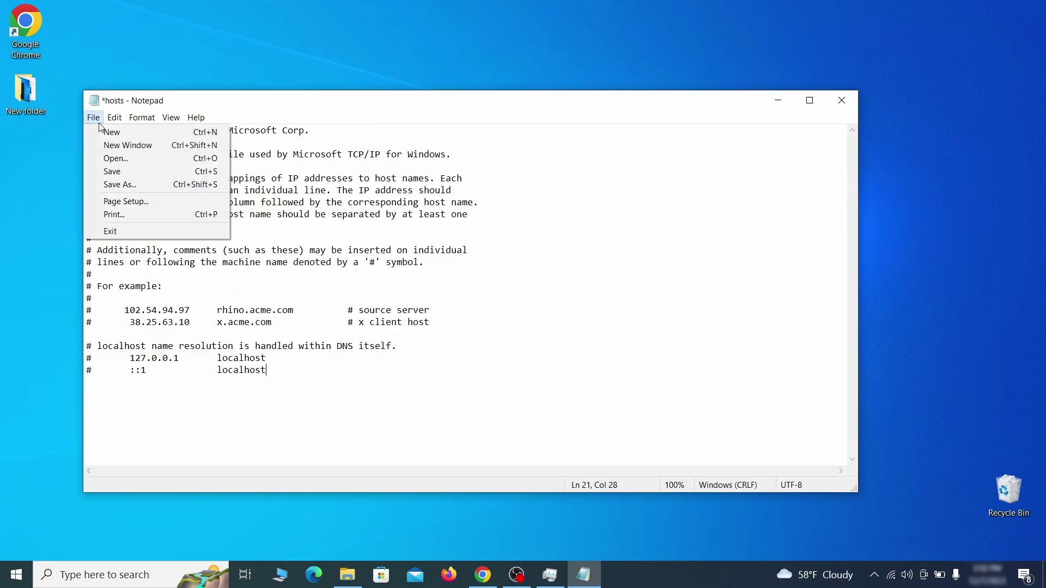
pyautogui.click(135, 170)
pyautogui.click(850, 100)
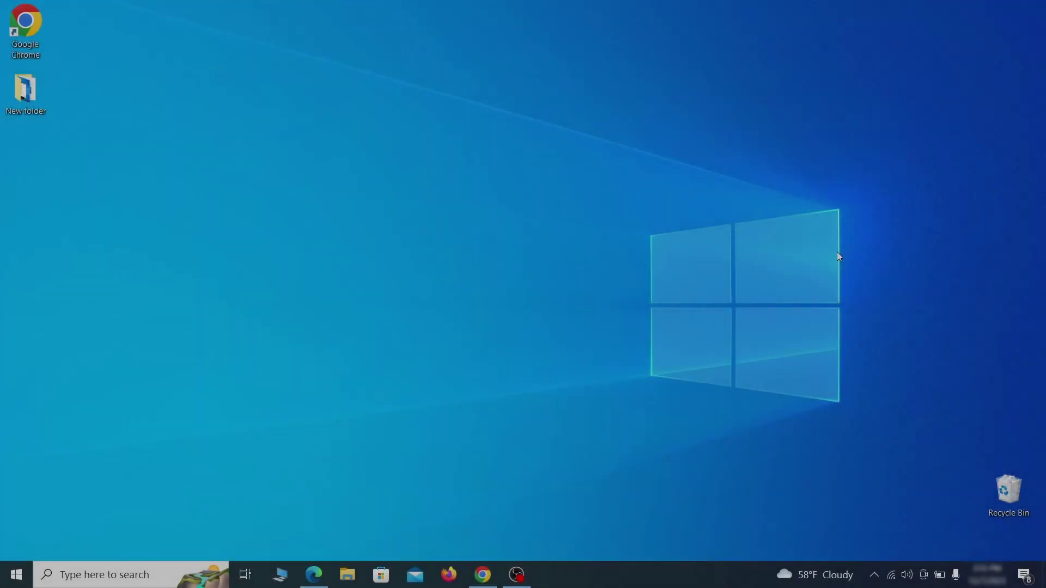
# Step: Open the Startup Apps settings through Windows search and turn off Example Malware App
pyautogui.press('super')
pyautogui.write('startup')
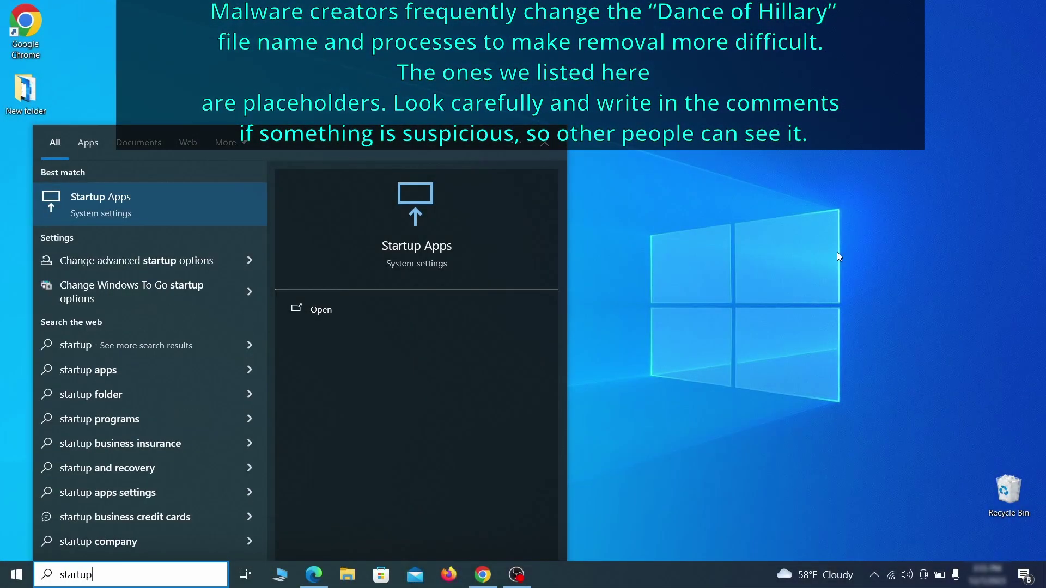
pyautogui.write(' apps')
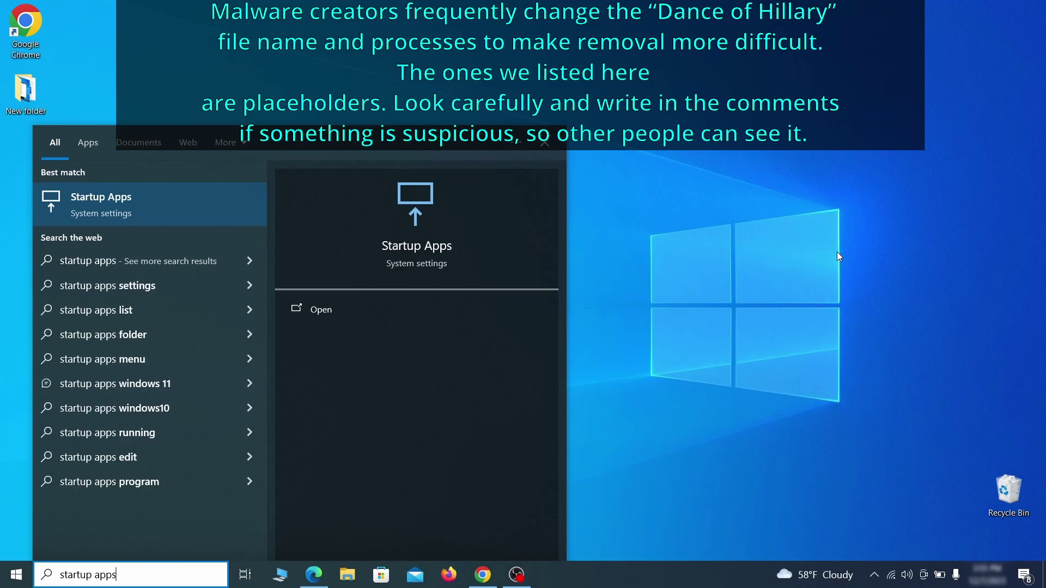
pyautogui.press('Return')
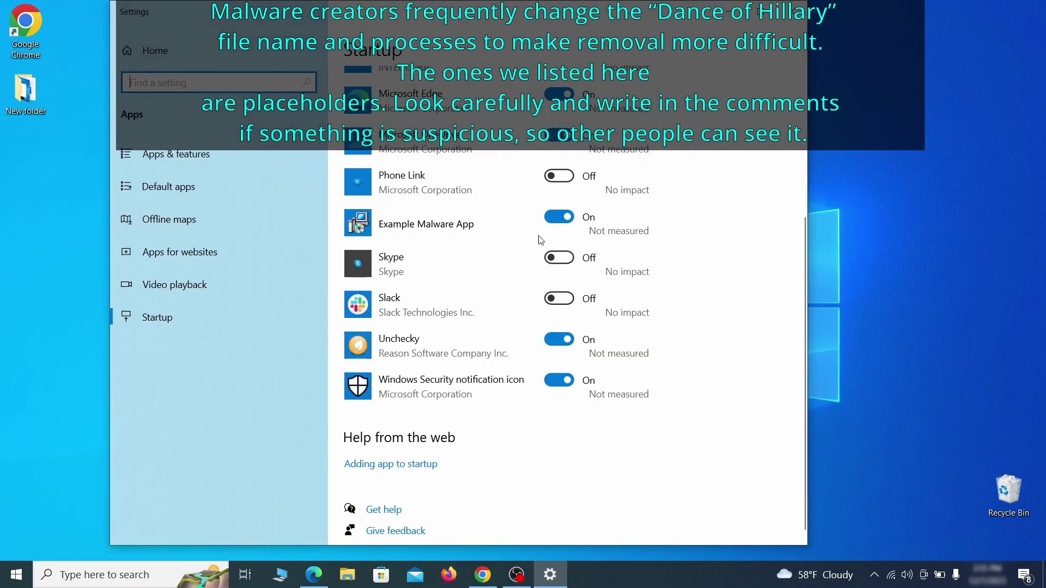
pyautogui.click(560, 218)
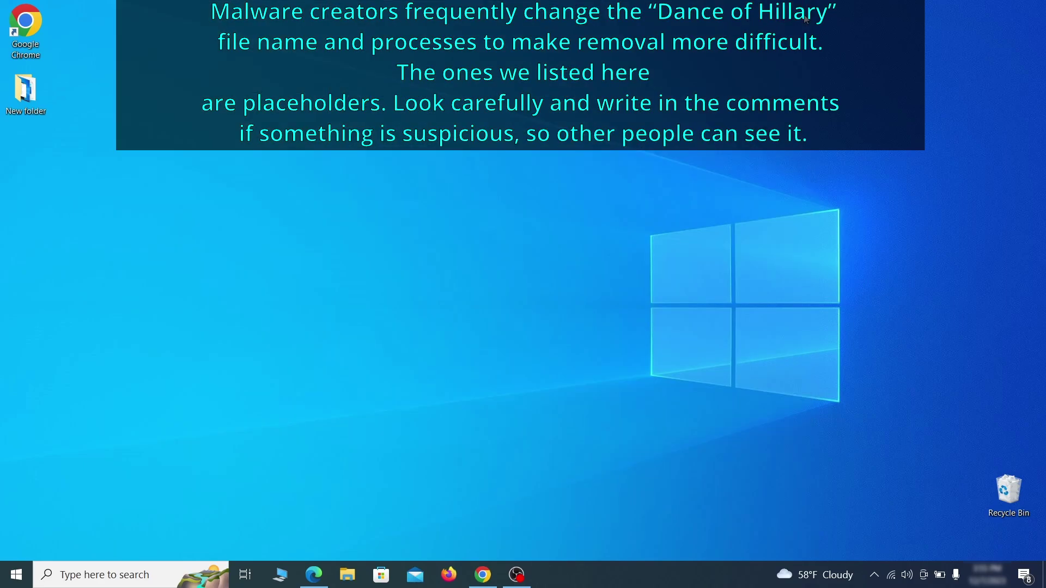
# Step: Open Task Scheduler through Windows search and select the Example Malware App task in the Task Scheduler Library
pyautogui.write('ta')
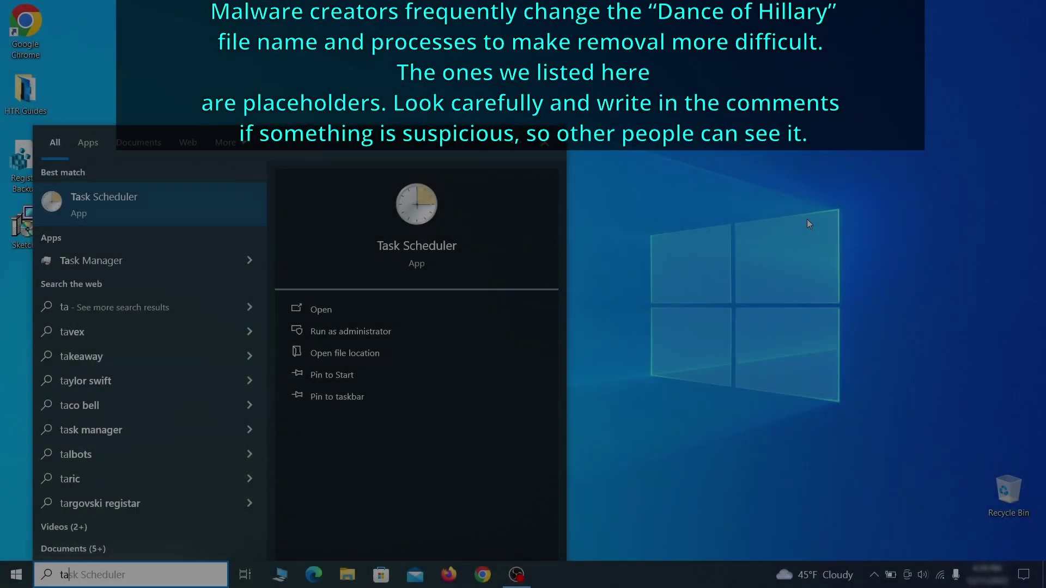
pyautogui.write('sk scheduler')
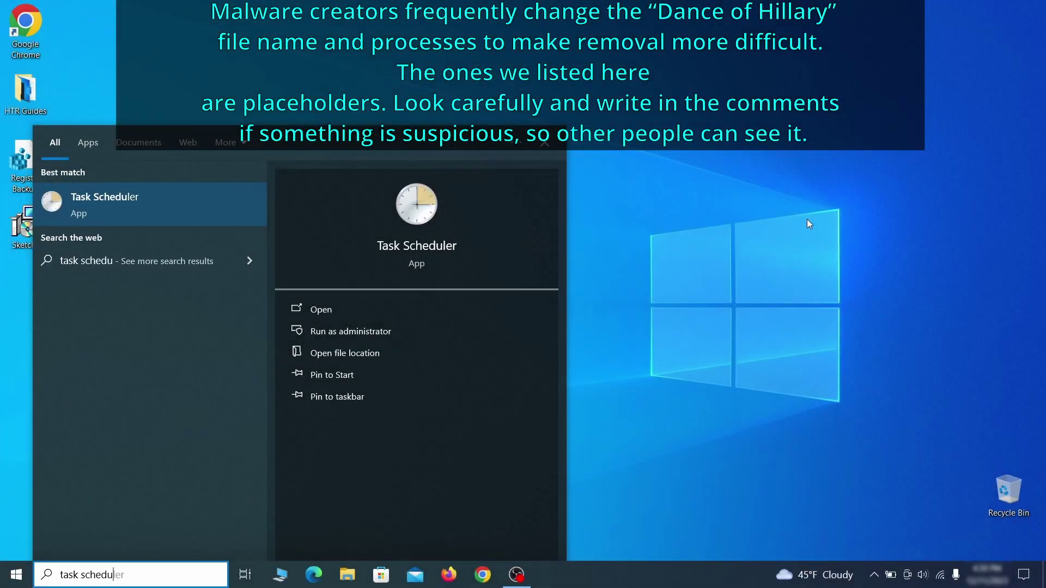
pyautogui.press('Return')
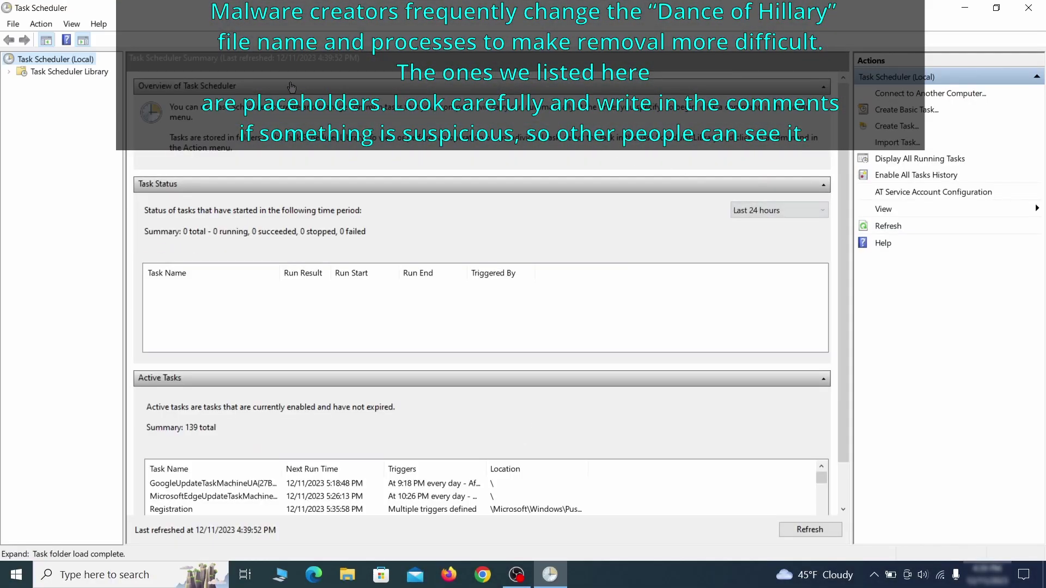
pyautogui.click(93, 74)
pyautogui.click(275, 324)
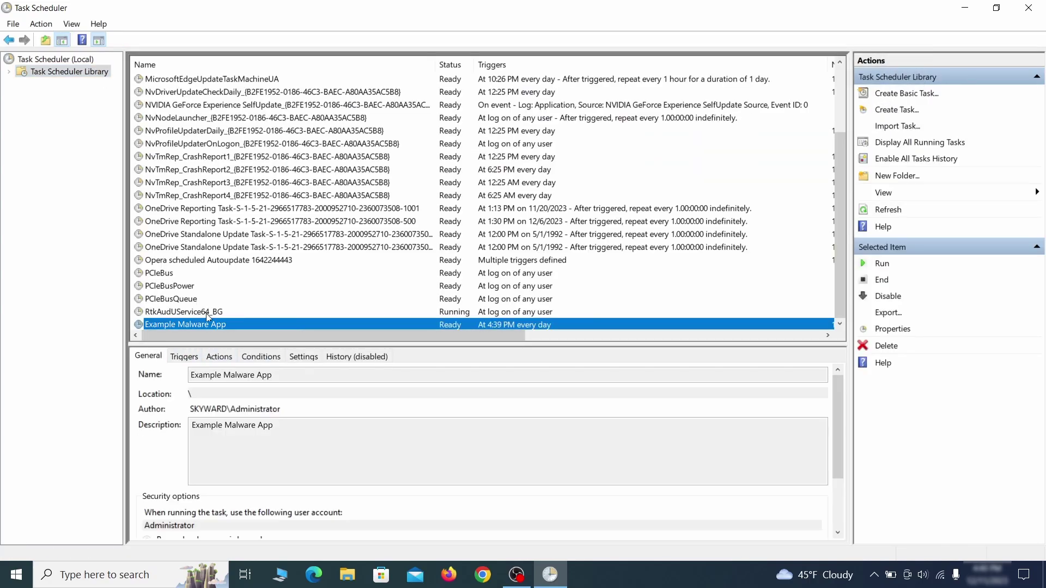
# Step: Examine the triggers and actions in the Example Malware App task's properties, then close them without changes
pyautogui.rightClick(301, 326)
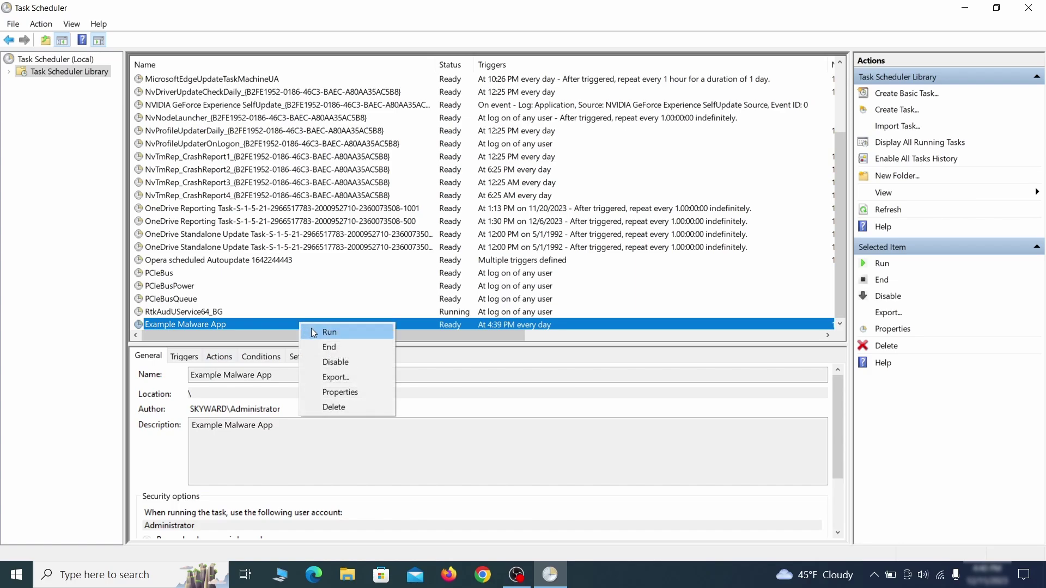
pyautogui.click(344, 393)
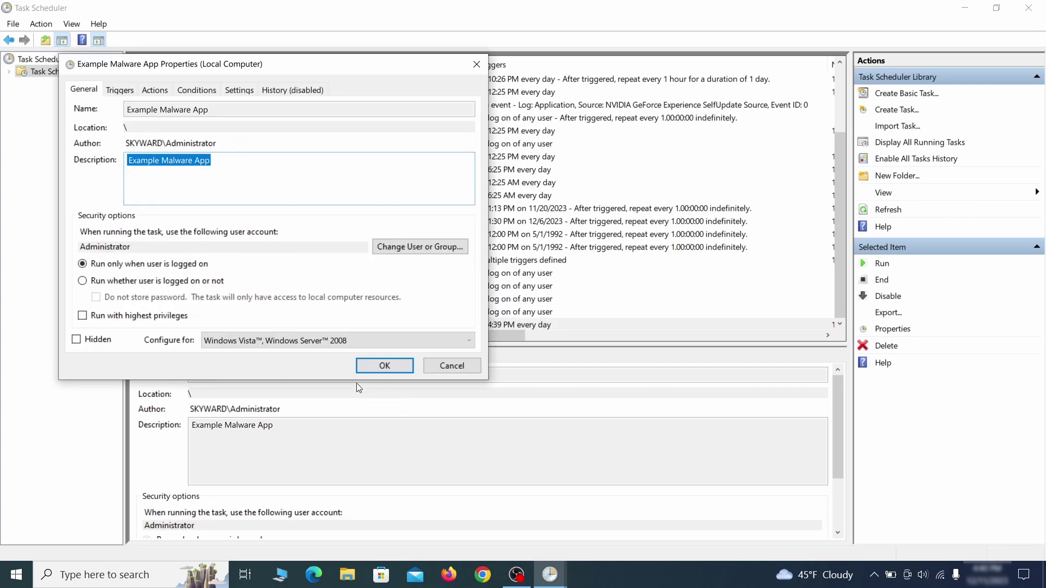
pyautogui.click(119, 90)
pyautogui.click(158, 90)
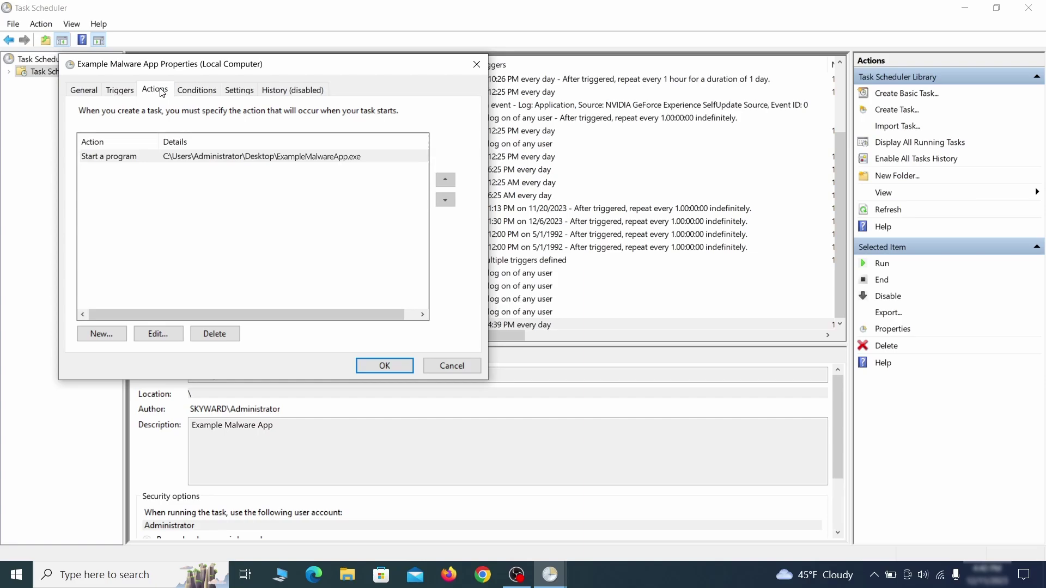
pyautogui.press('Escape')
# Step: Delete the Example Malware App task from the Task Scheduler Library and confirm the deletion
pyautogui.rightClick(336, 324)
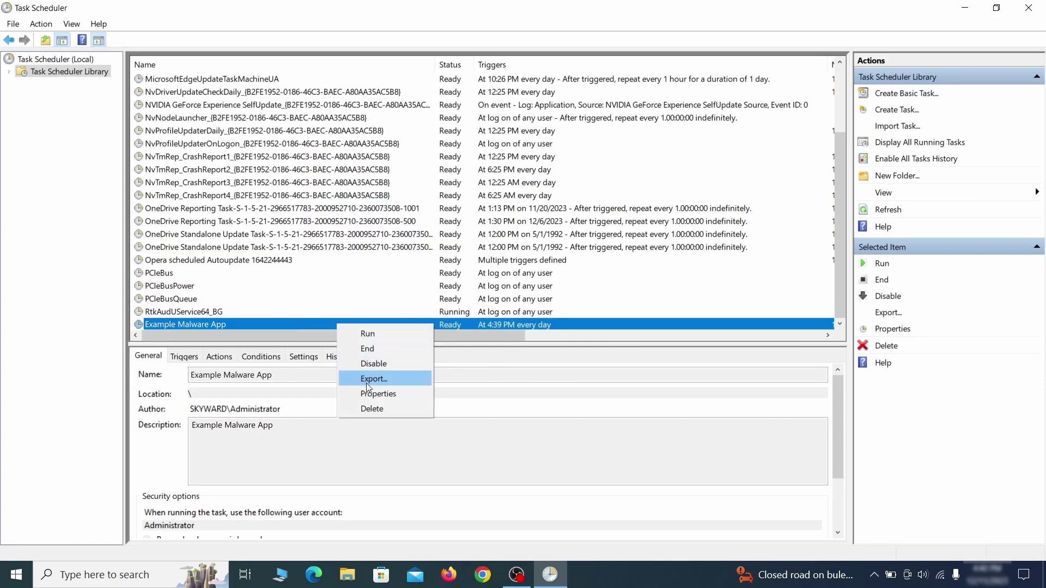
pyautogui.click(372, 409)
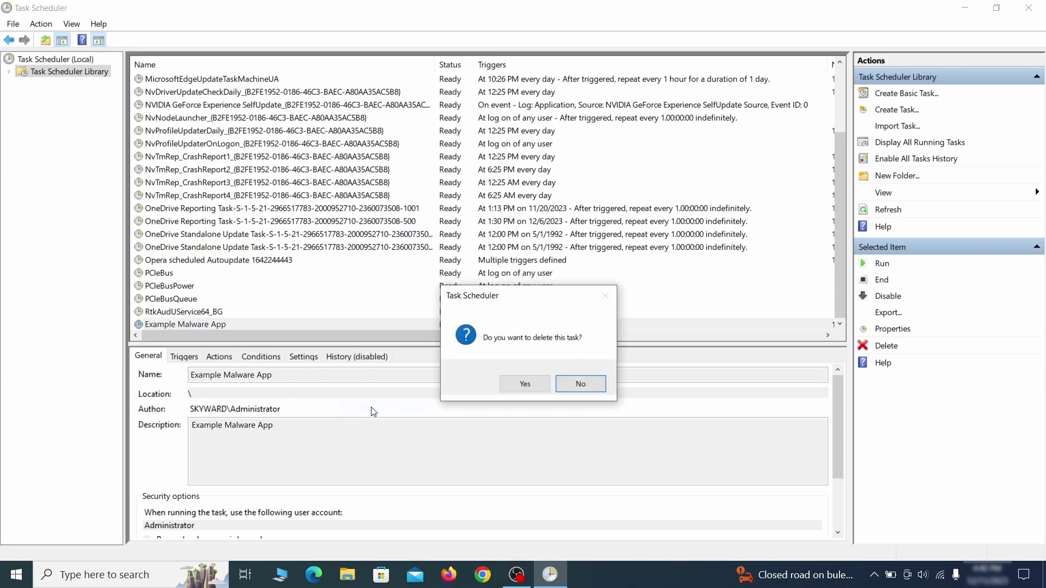
pyautogui.click(524, 385)
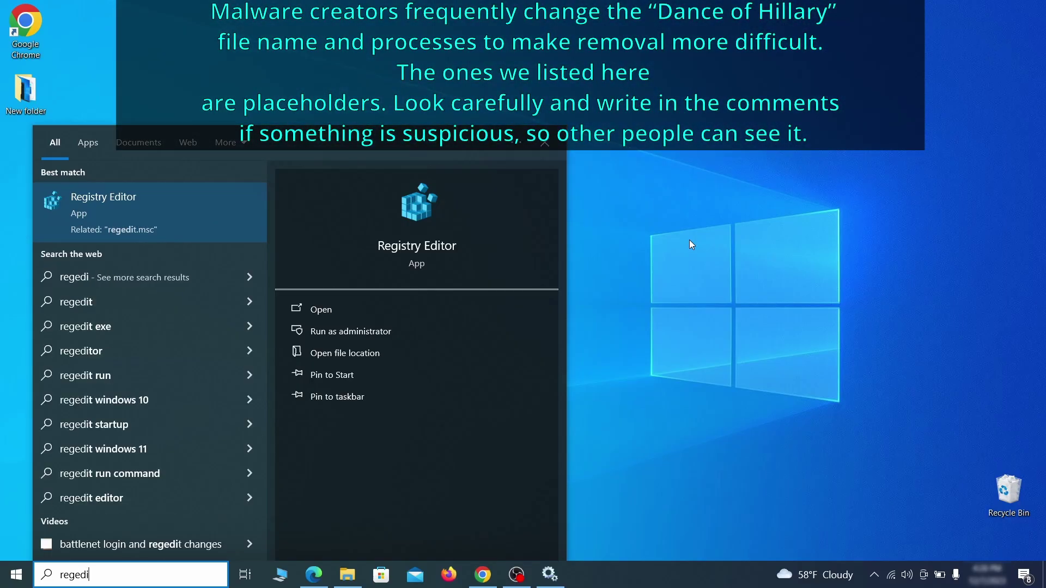
# Step: Open Registry Editor through Windows search and export a registry backup named Registry Backup 1 to the Desktop
pyautogui.write('t')
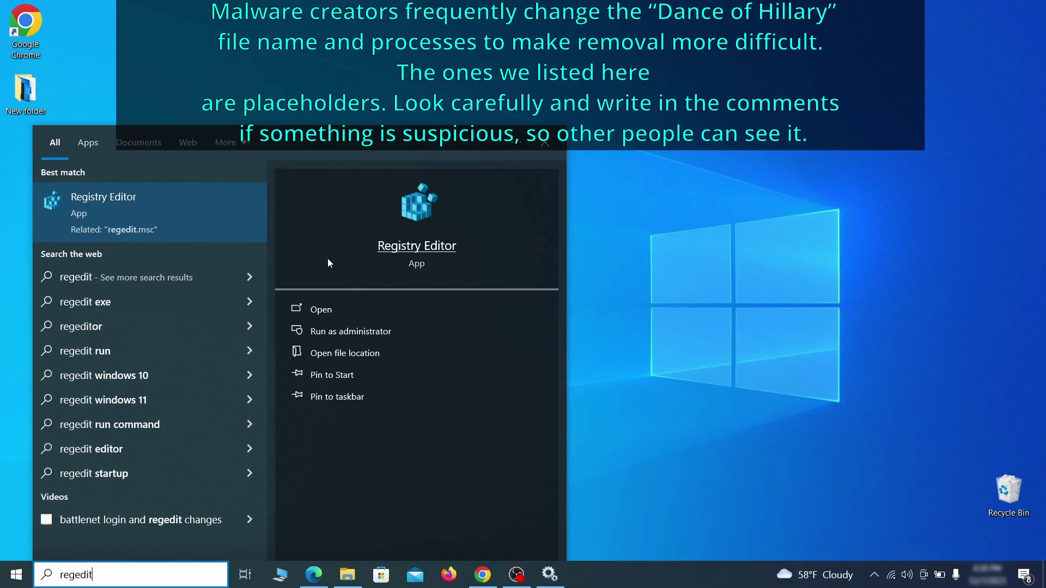
pyautogui.rightClick(195, 207)
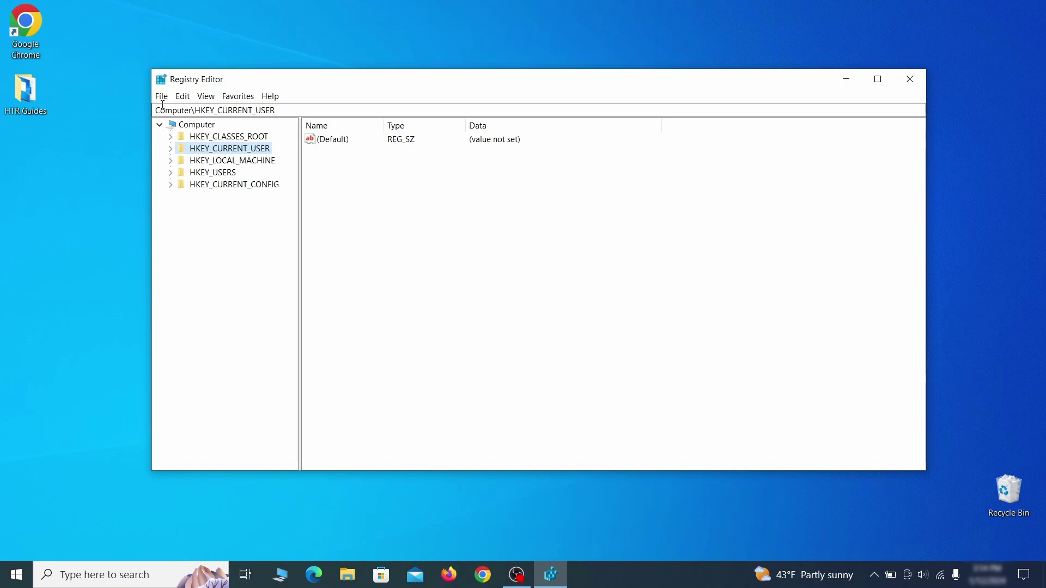
pyautogui.click(161, 97)
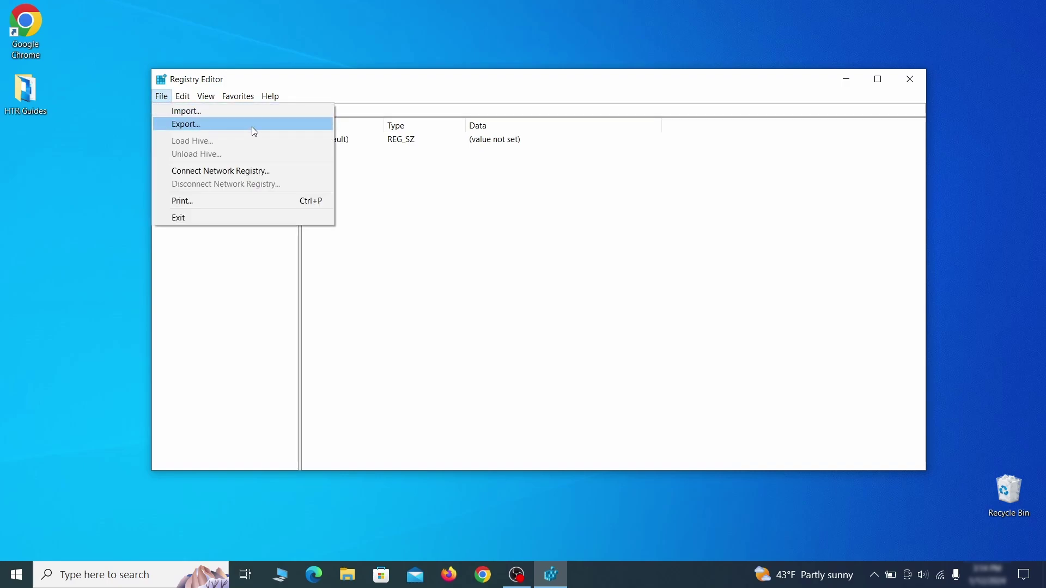
pyautogui.click(252, 126)
pyautogui.write('Registry Backup 1')
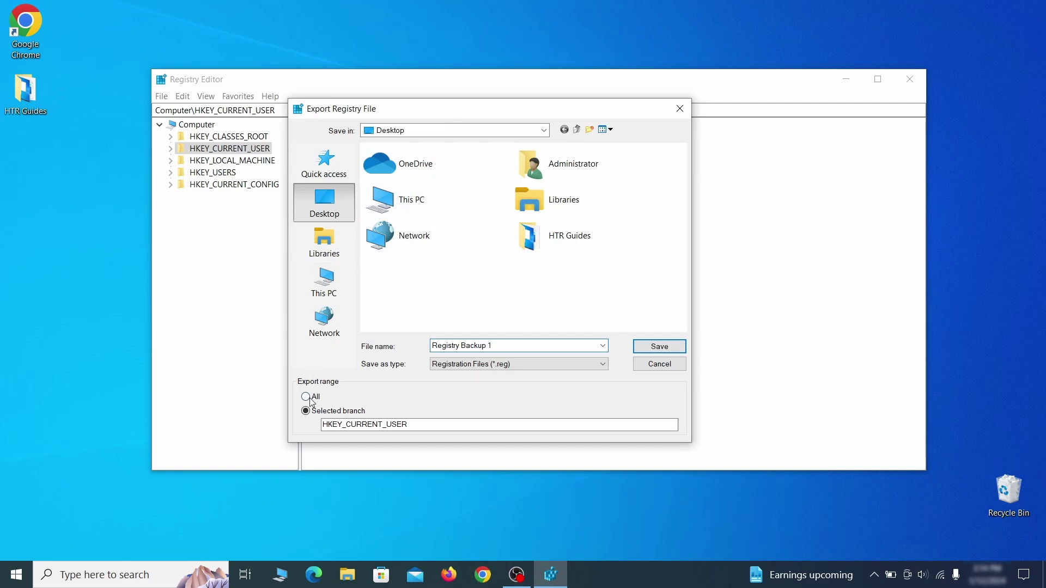
pyautogui.press('Return')
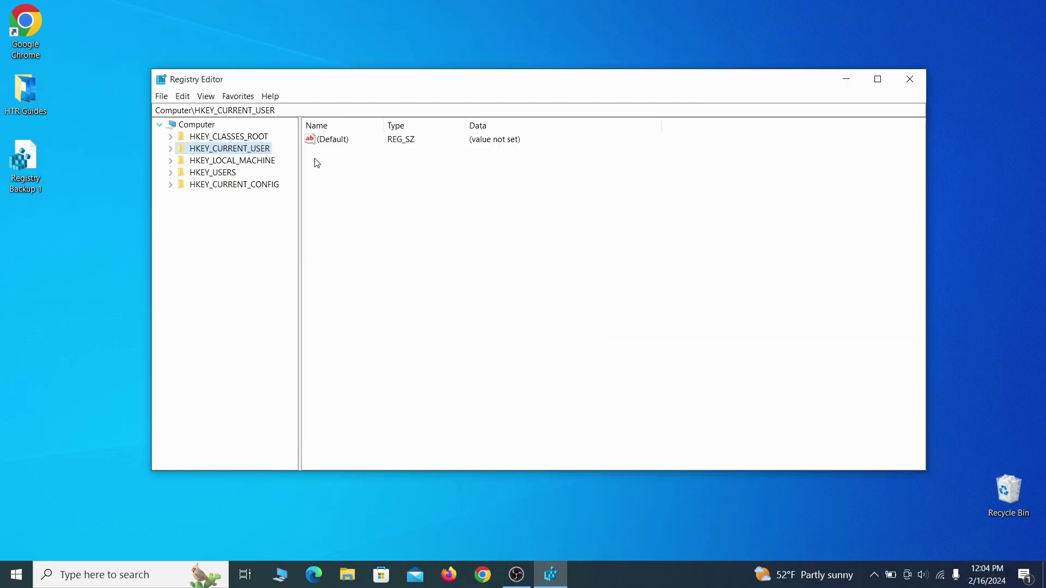
# Step: Import the Registry Backup 1 file from the Desktop into the registry
pyautogui.click(162, 97)
pyautogui.click(227, 113)
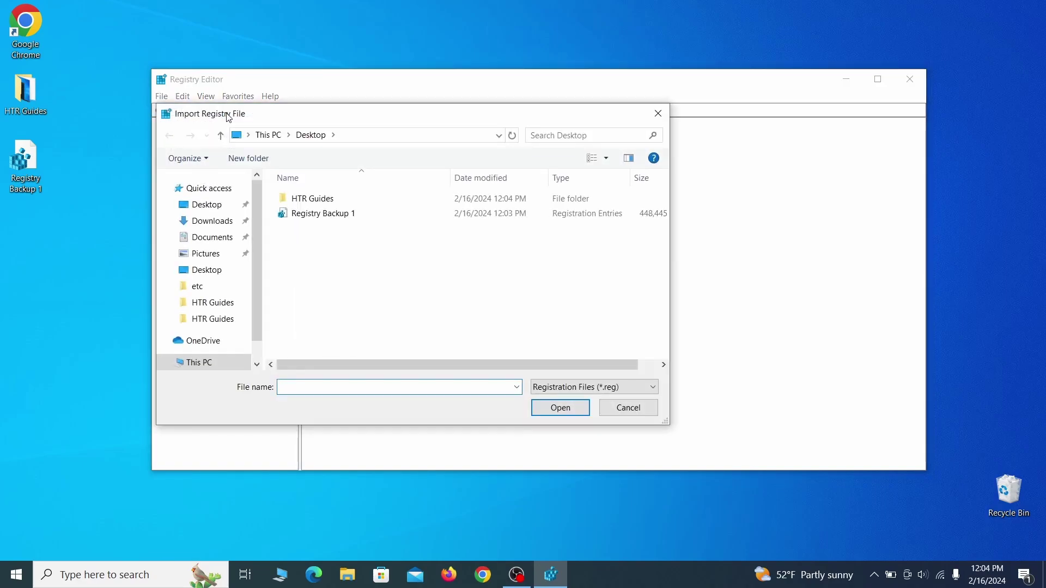
pyautogui.click(361, 217)
pyautogui.click(573, 411)
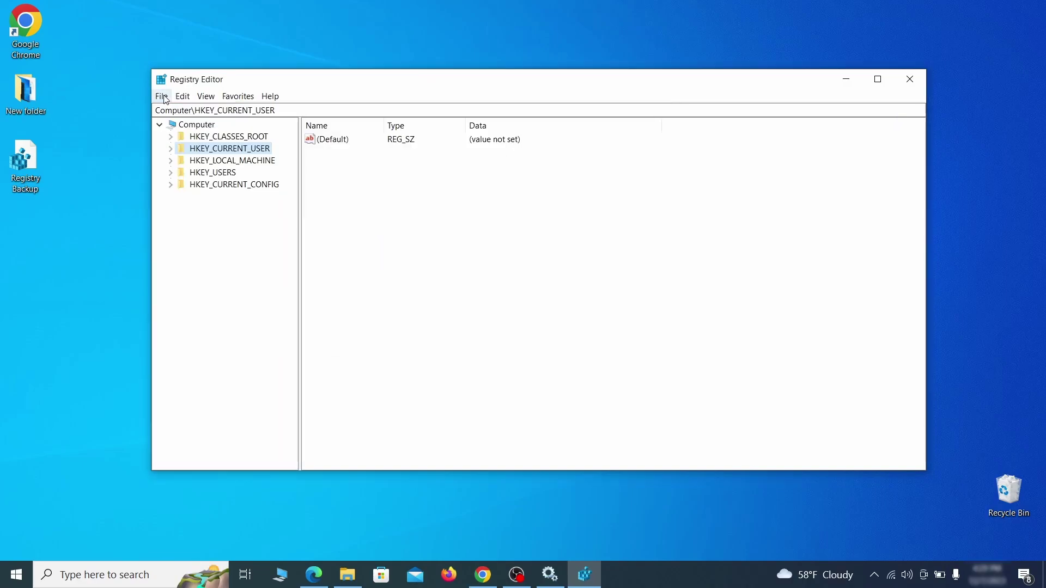
# Step: Search the registry for "Example Malware App" and bring up the available actions for its Reopen key under InstallBuilders
pyautogui.click(165, 98)
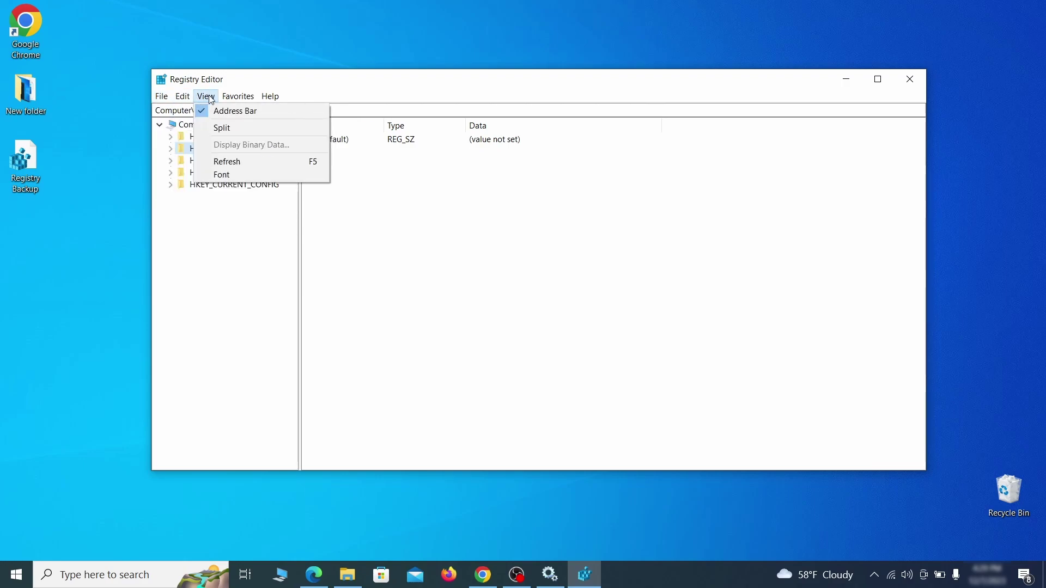
pyautogui.moveTo(187, 99)
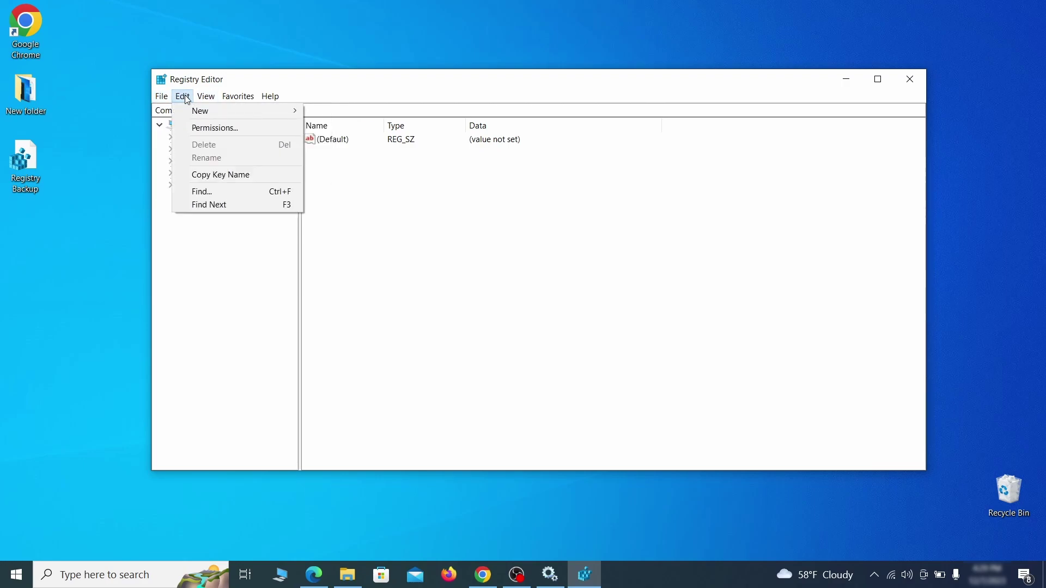
pyautogui.click(225, 192)
pyautogui.write('Exa')
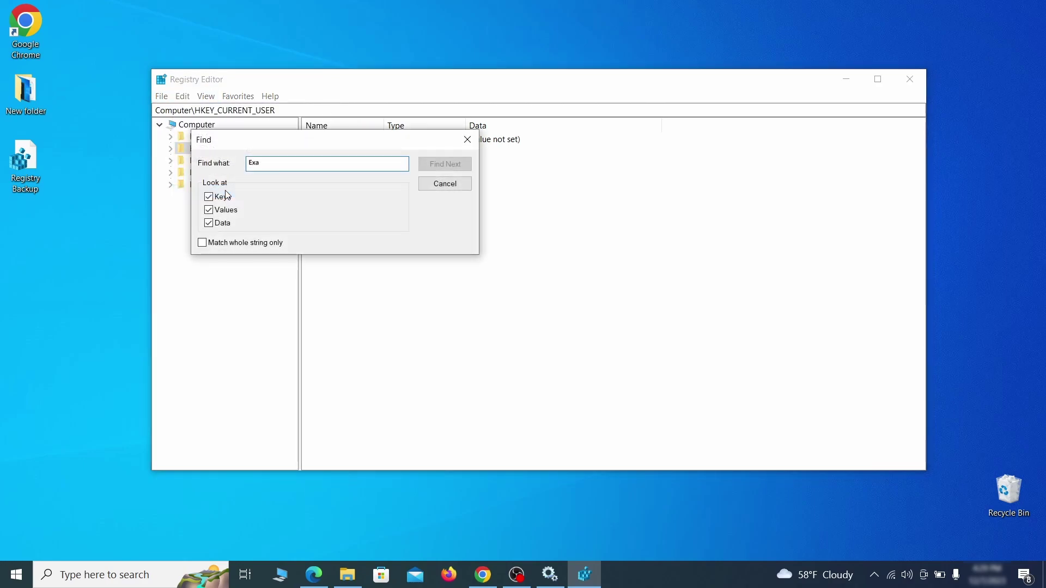
pyautogui.write('mple Malware App')
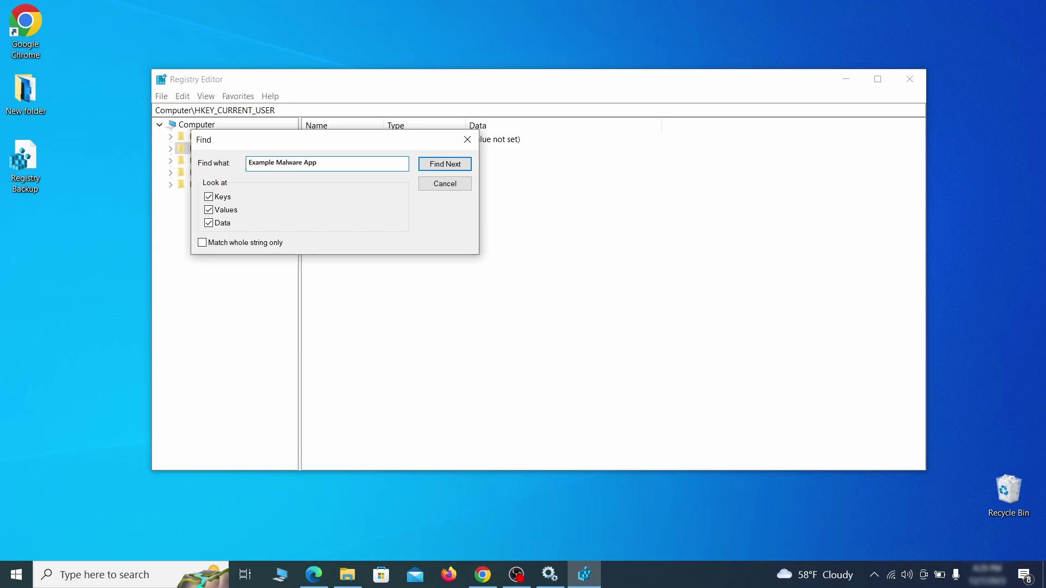
pyautogui.click(454, 165)
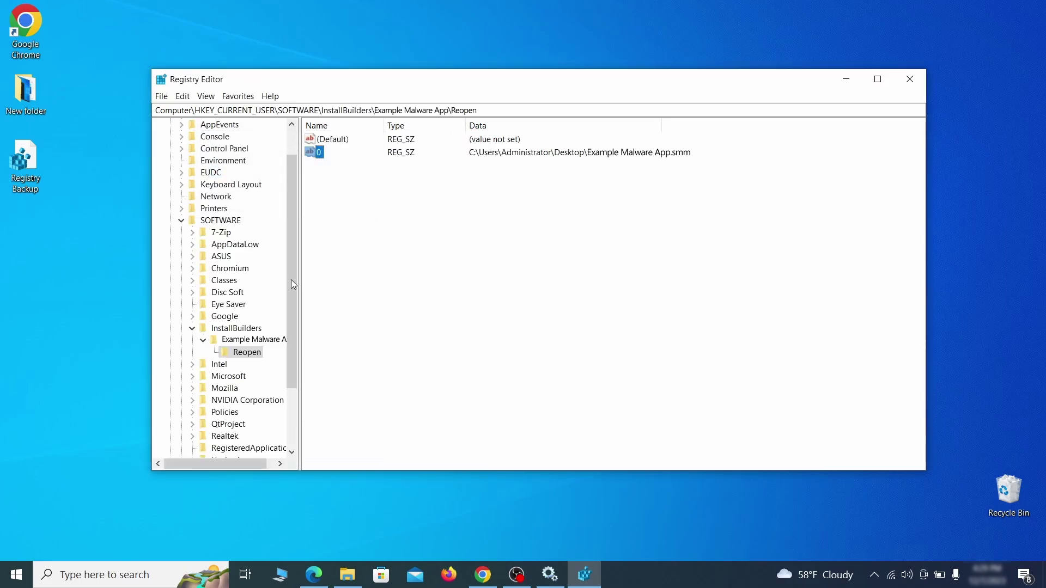
pyautogui.click(254, 355)
pyautogui.rightClick(253, 355)
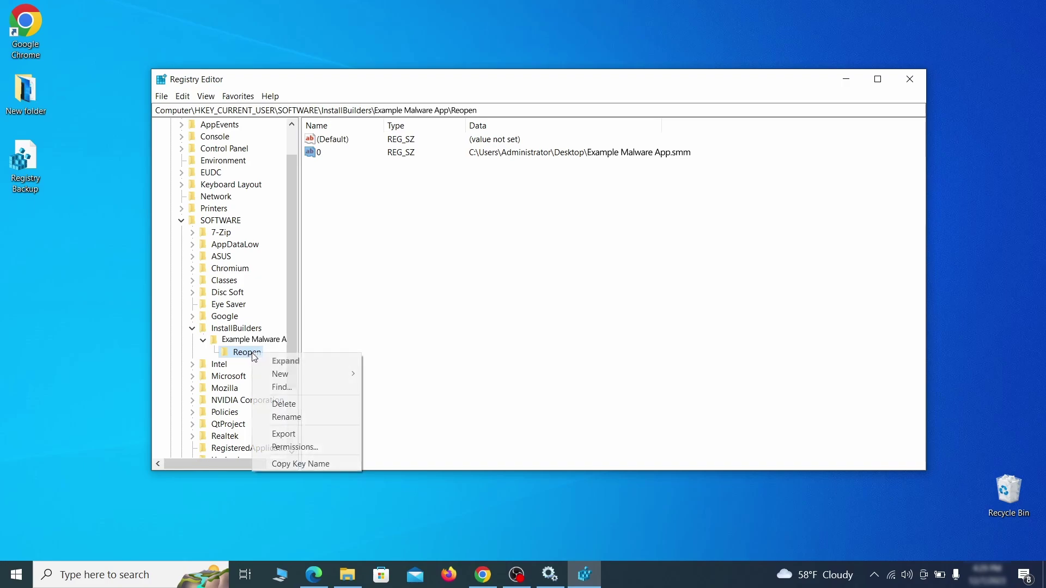
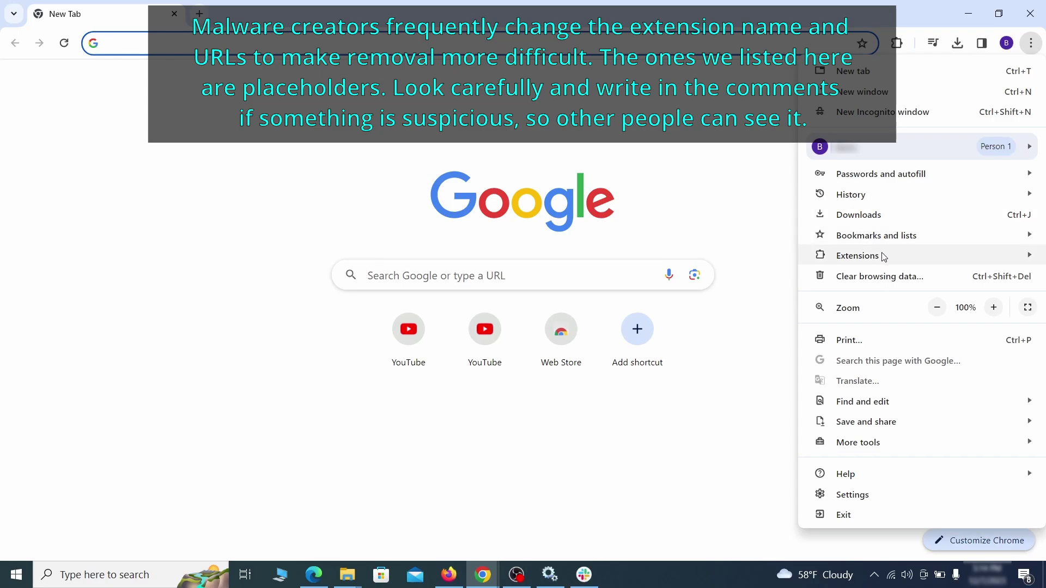
# Step: In Chrome, open the extensions management page, disable the Add to Zola Button extension and start removing it
pyautogui.moveTo(832, 256)
pyautogui.click(767, 258)
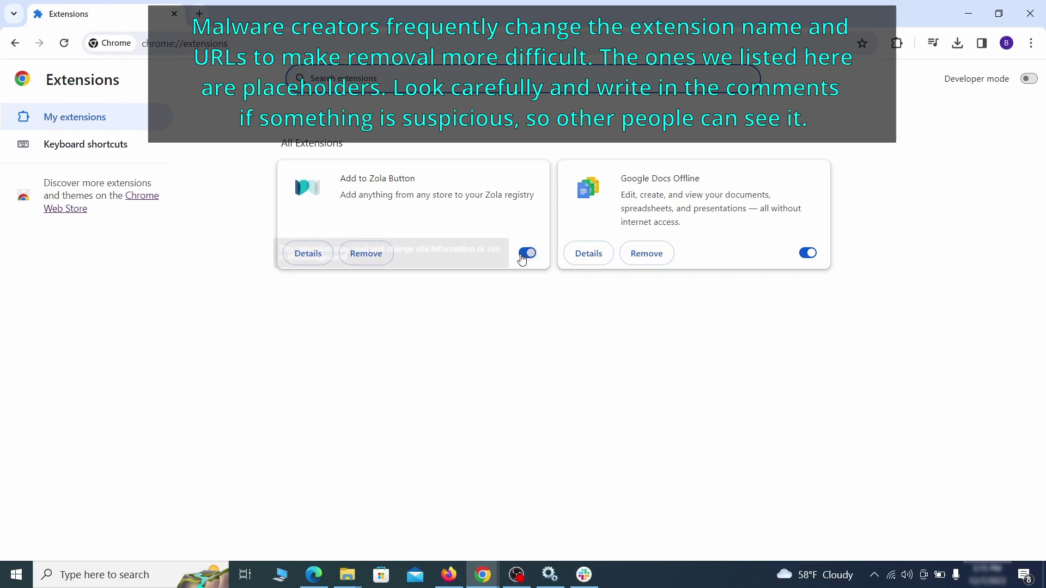
pyautogui.click(523, 254)
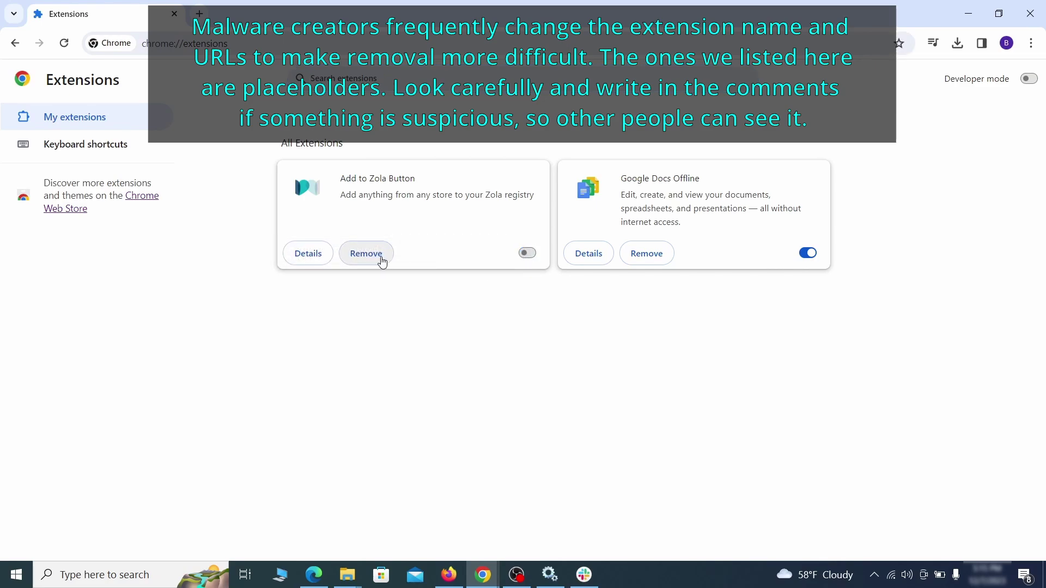
pyautogui.click(379, 259)
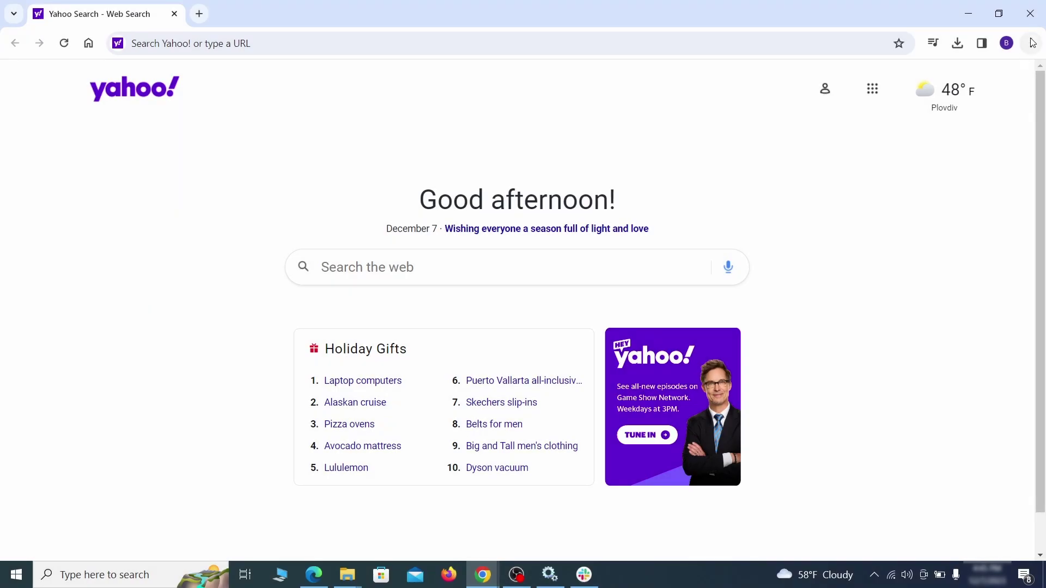
# Step: Open the Clear browsing data dialog from Chrome's privacy and security settings and show its advanced options
pyautogui.click(1031, 43)
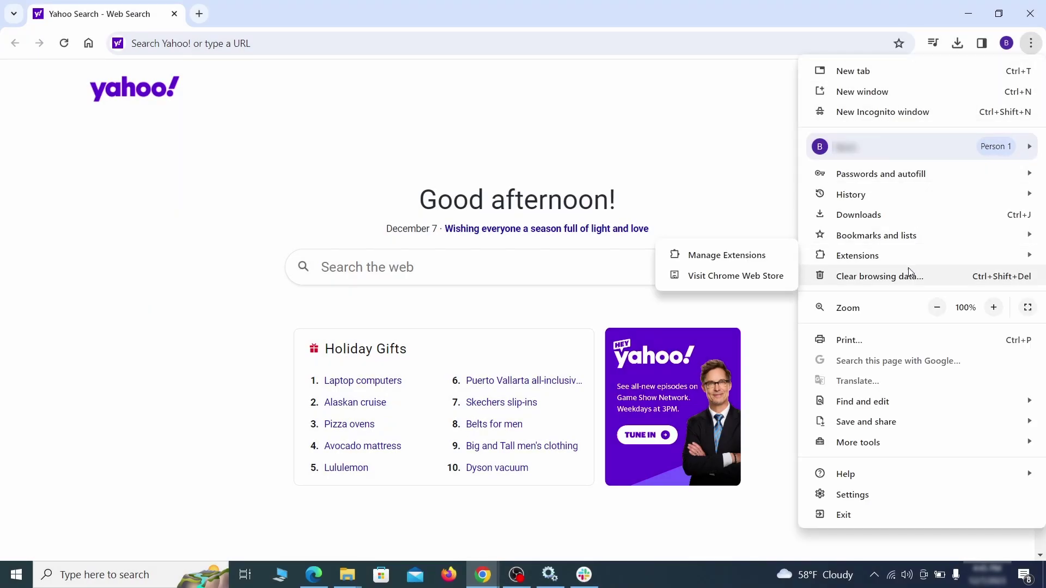
pyautogui.click(863, 493)
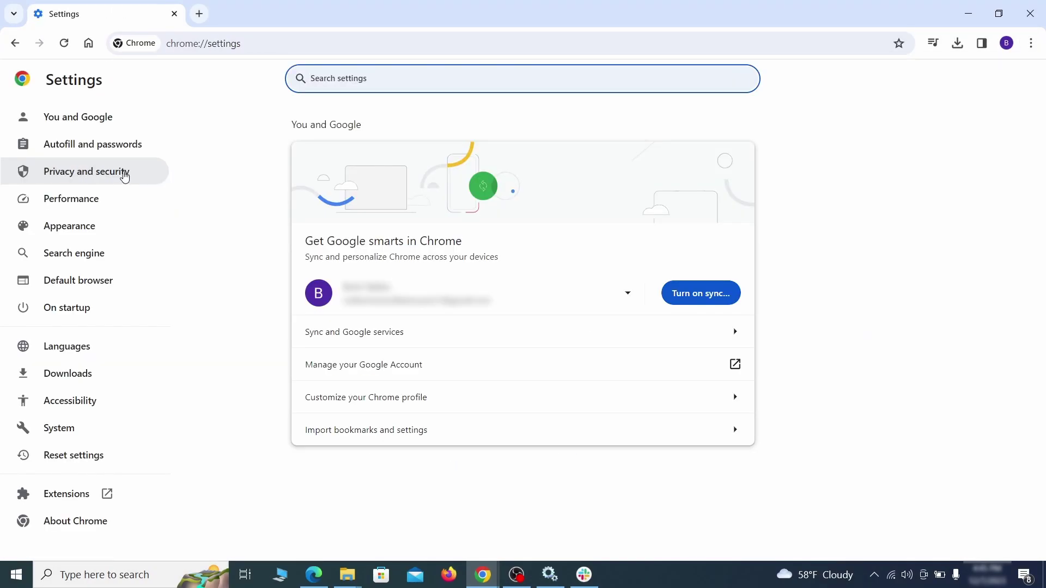
pyautogui.click(125, 170)
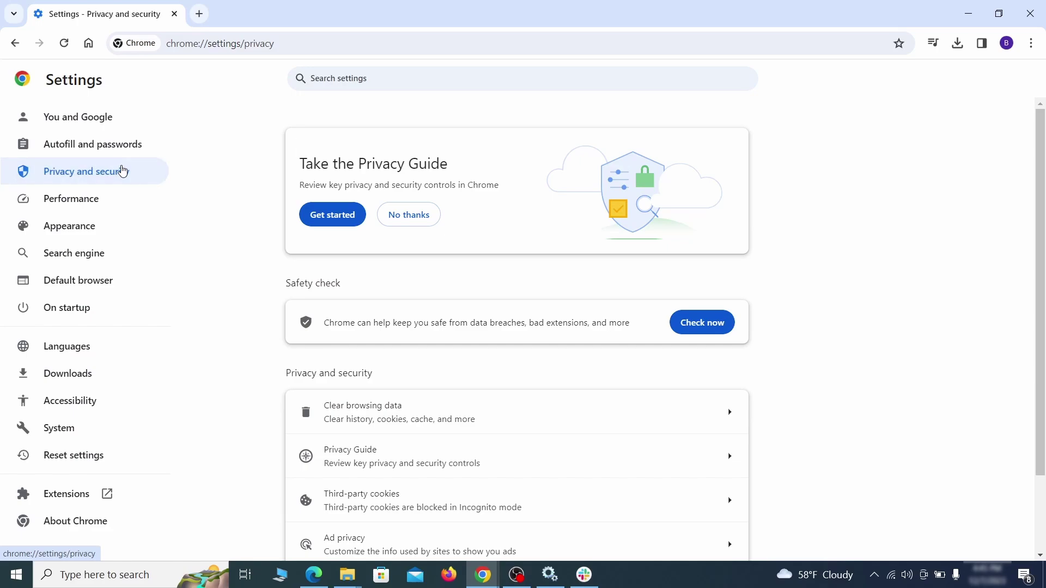
pyautogui.scroll(-1, 832, 360)
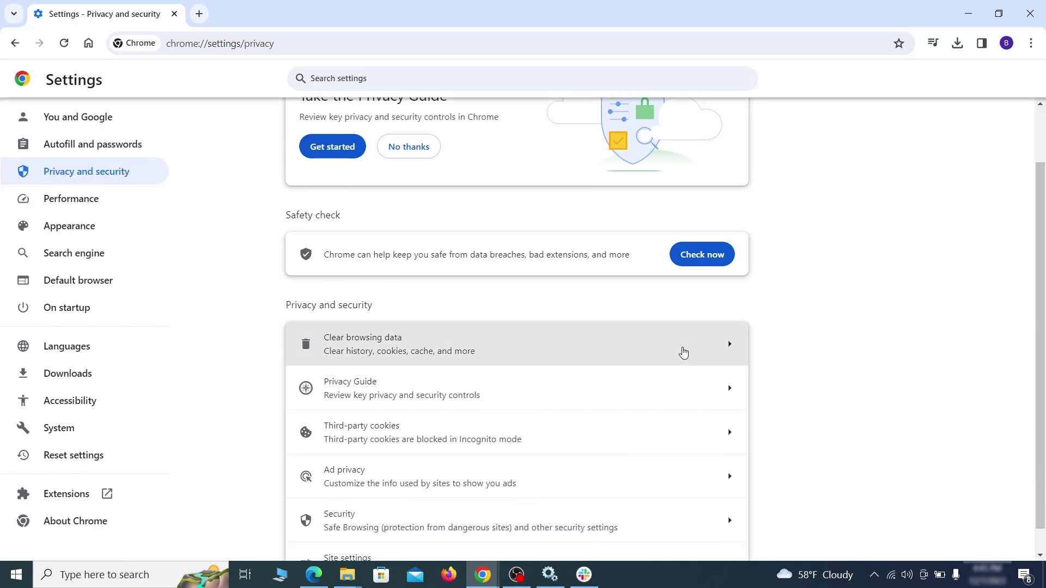
pyautogui.click(682, 352)
pyautogui.click(479, 195)
pyautogui.click(583, 195)
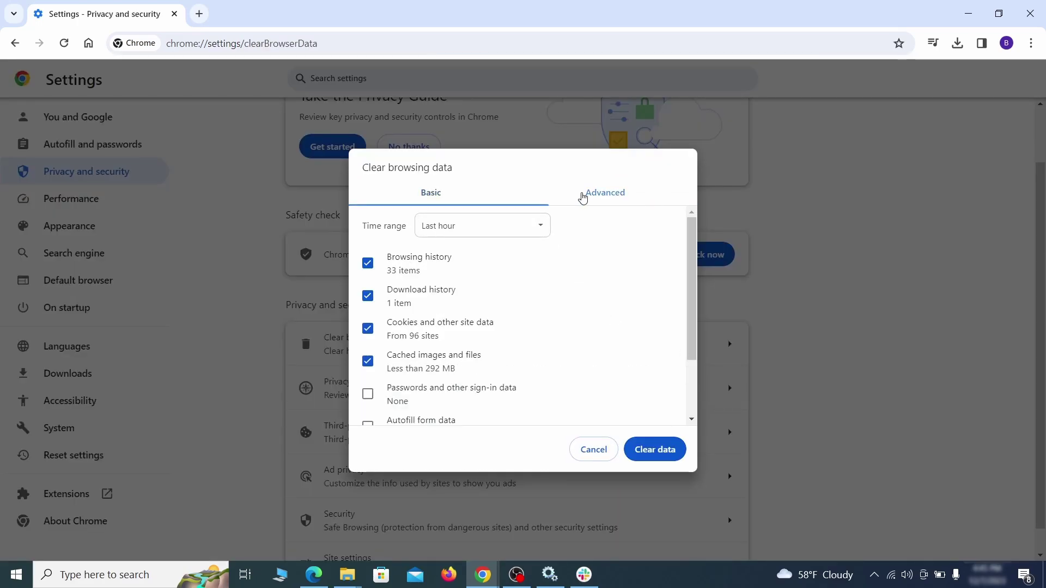
# Step: Add autofill form data, site settings and hosted app data to the selected data types and clear the browsing data
pyautogui.scroll(-2, 528, 310)
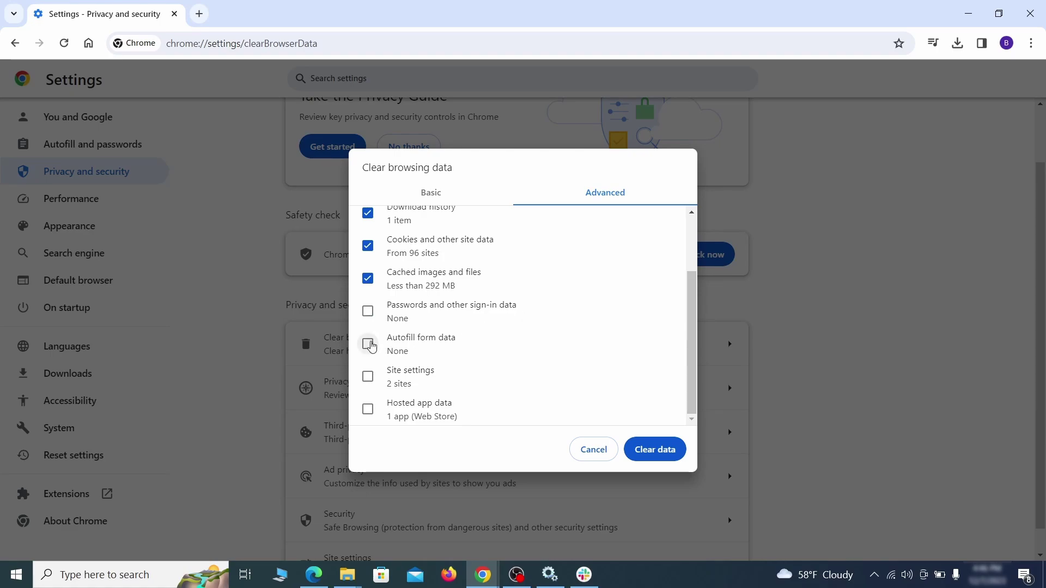
pyautogui.click(367, 345)
pyautogui.click(368, 376)
pyautogui.click(370, 410)
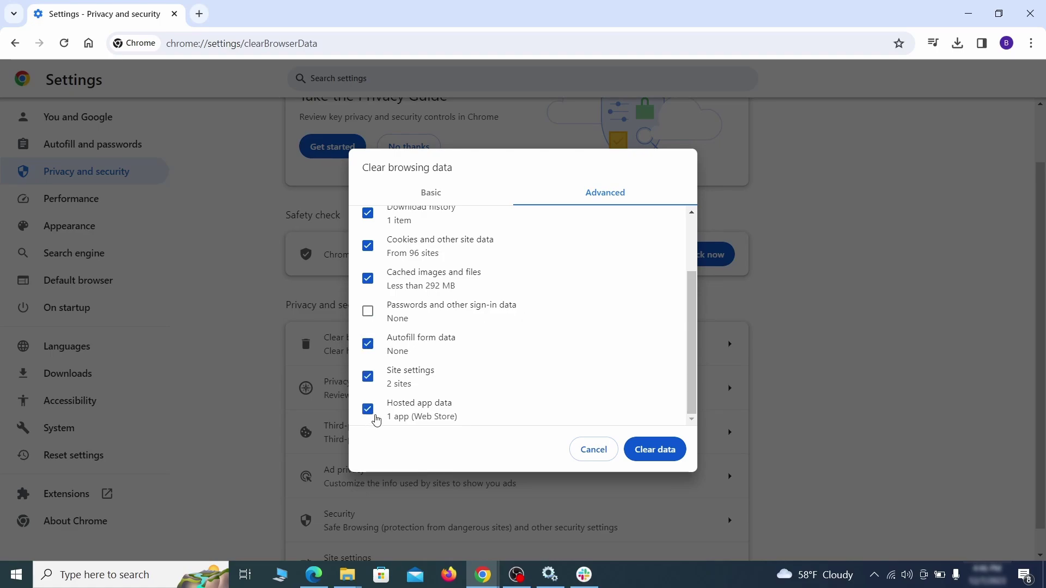
pyautogui.click(667, 452)
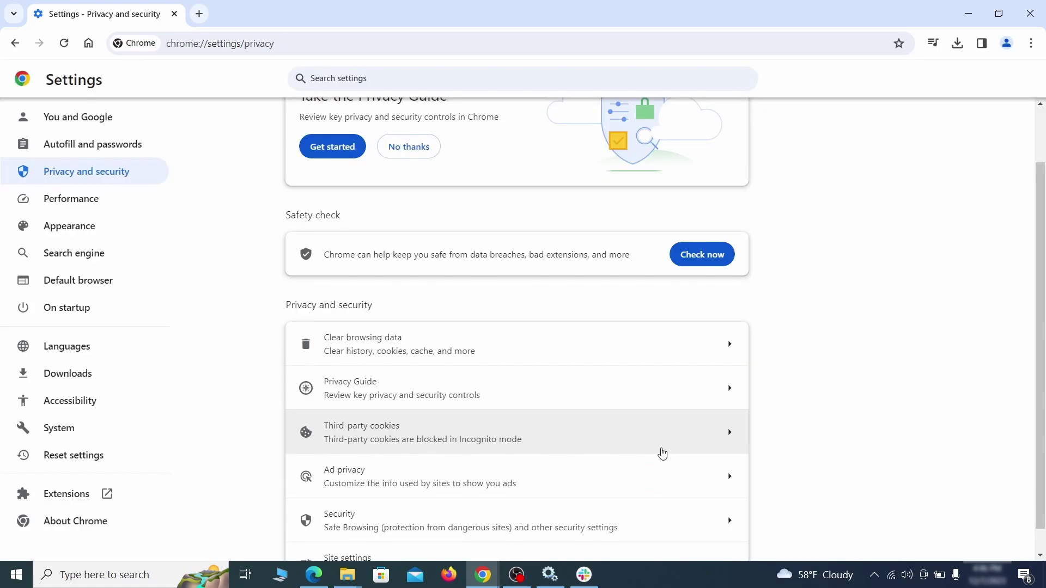
# Step: In Site settings, check the Location and Camera permissions and open the options for ExampleRougeURL.com among sites allowed to send notifications
pyautogui.scroll(-1, 786, 357)
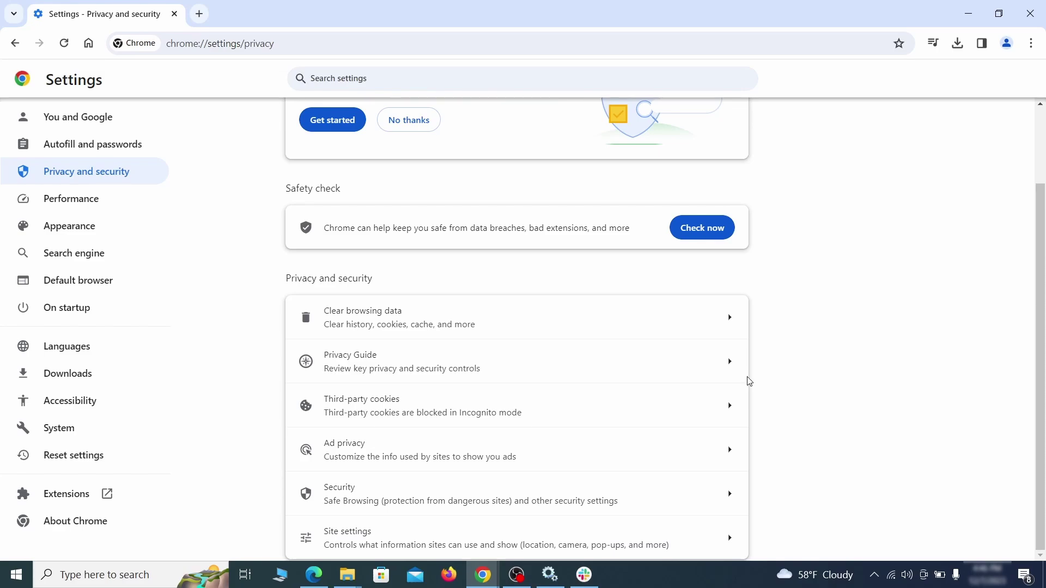
pyautogui.click(508, 534)
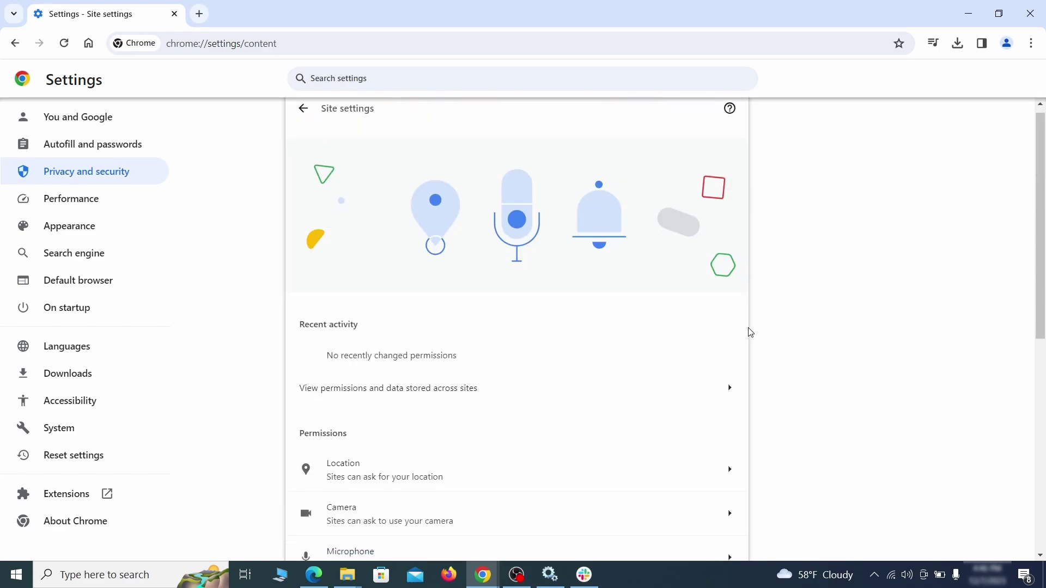
pyautogui.scroll(-3, 751, 332)
pyautogui.scroll(-1, 763, 305)
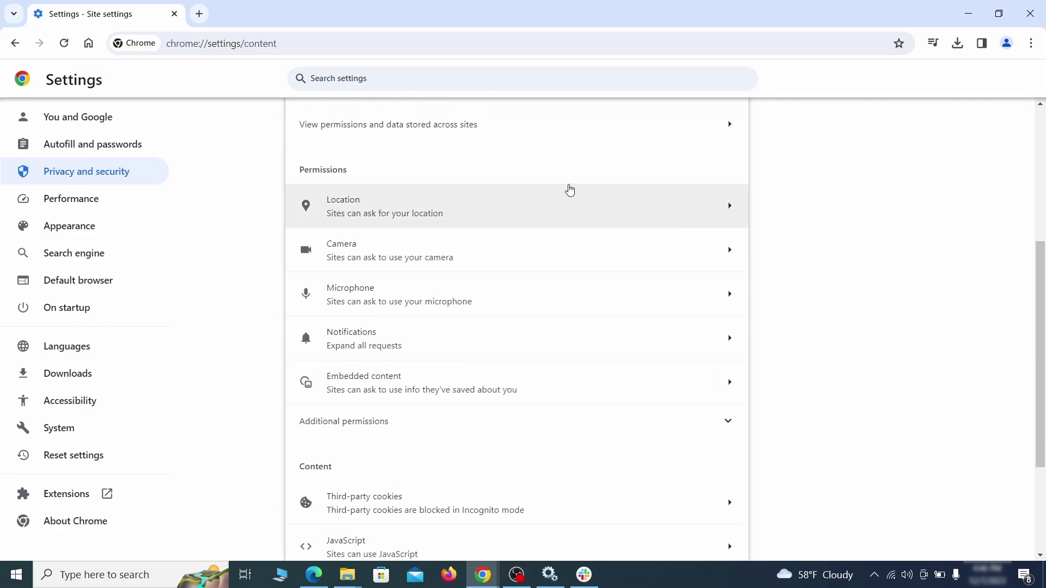
pyautogui.click(529, 213)
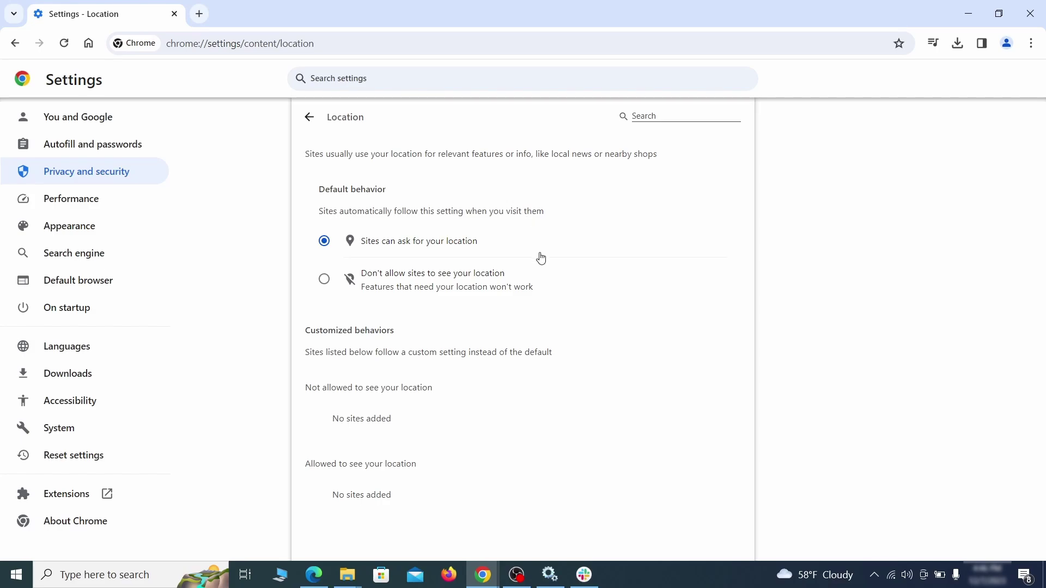
pyautogui.click(15, 43)
pyautogui.scroll(-5, 352, 313)
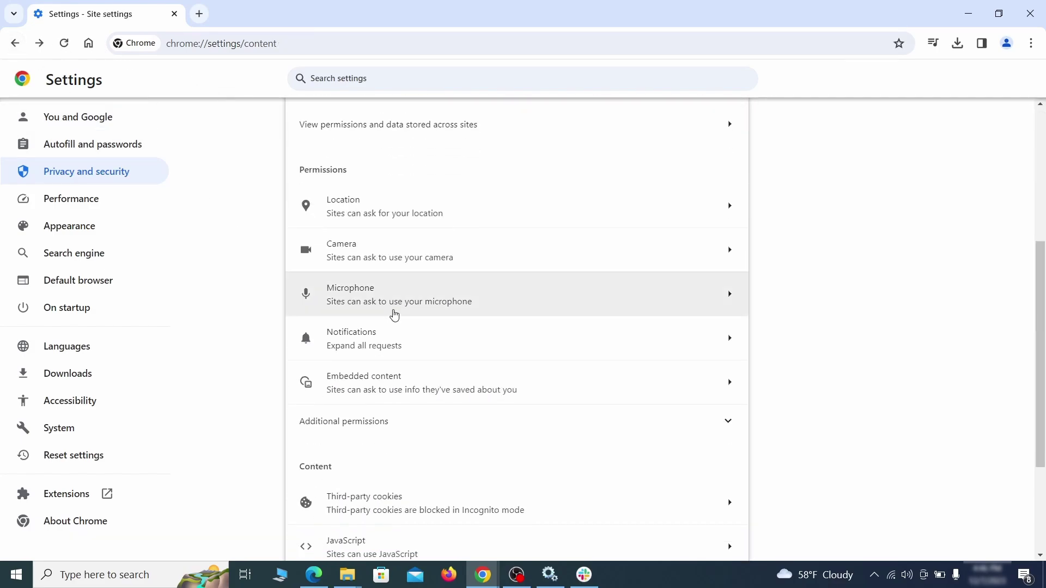
pyautogui.click(414, 258)
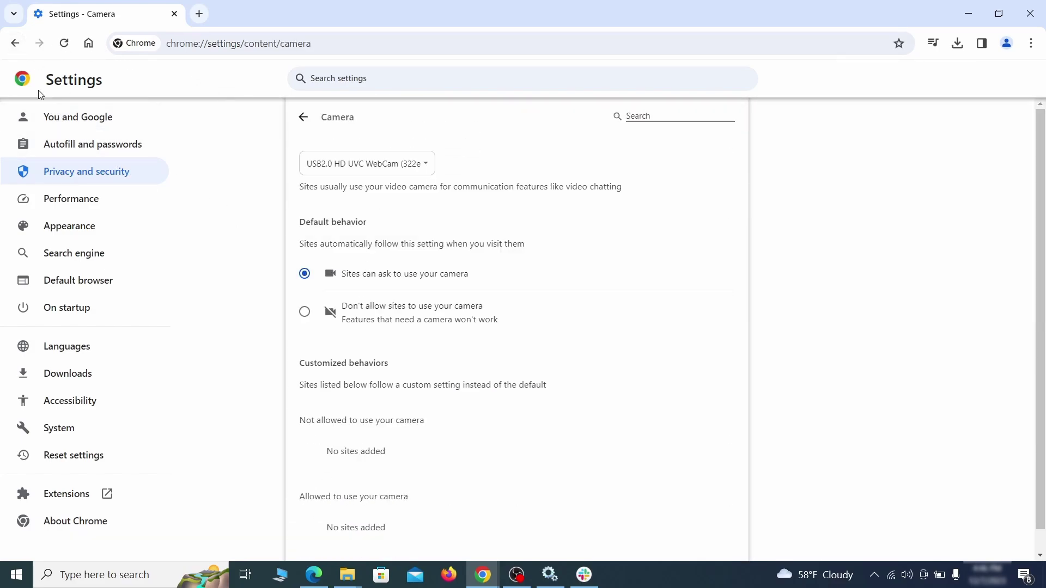
pyautogui.scroll(-1, 269, 355)
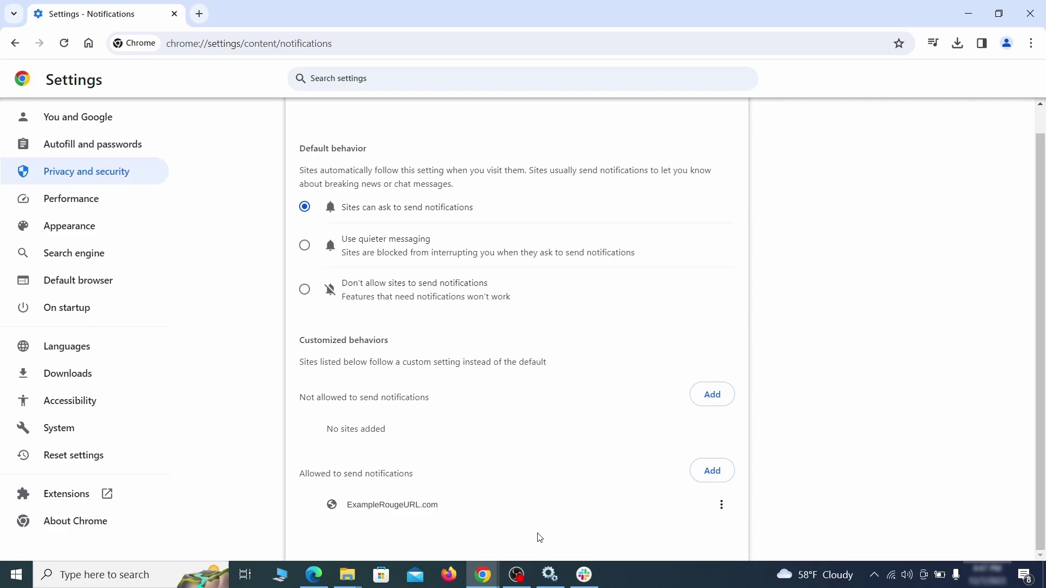
pyautogui.click(721, 505)
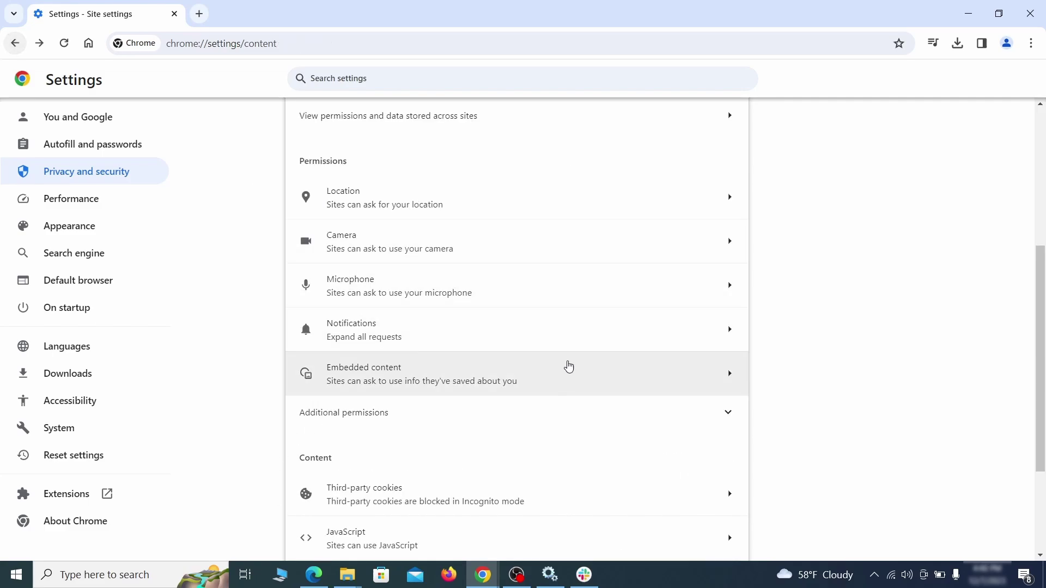
# Step: Delete ExampleRougeURL.com from the sites allowed to use third-party cookies and return to Site settings
pyautogui.scroll(-2, 565, 366)
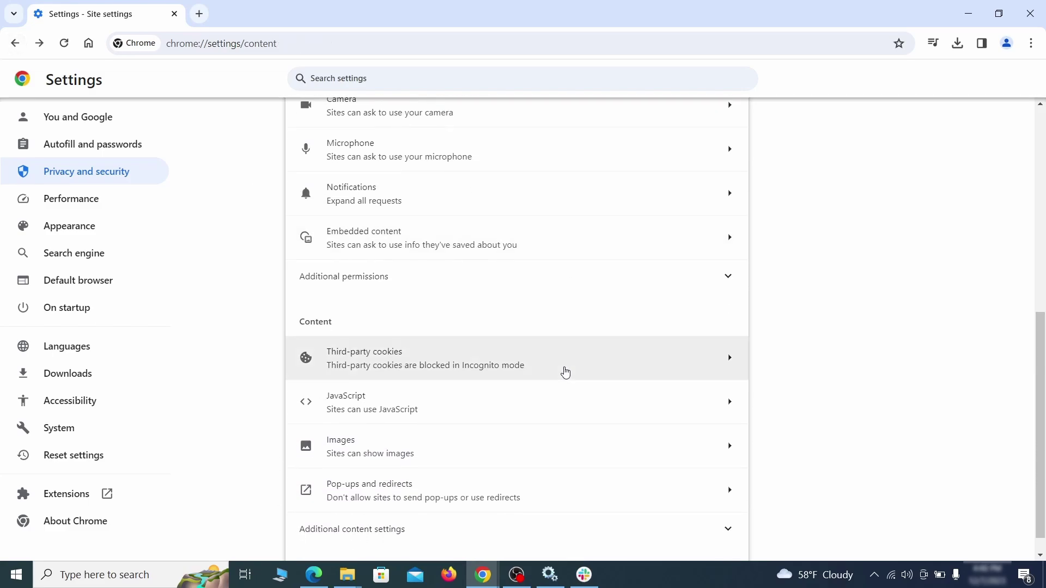
pyautogui.click(564, 369)
pyautogui.scroll(-5, 577, 403)
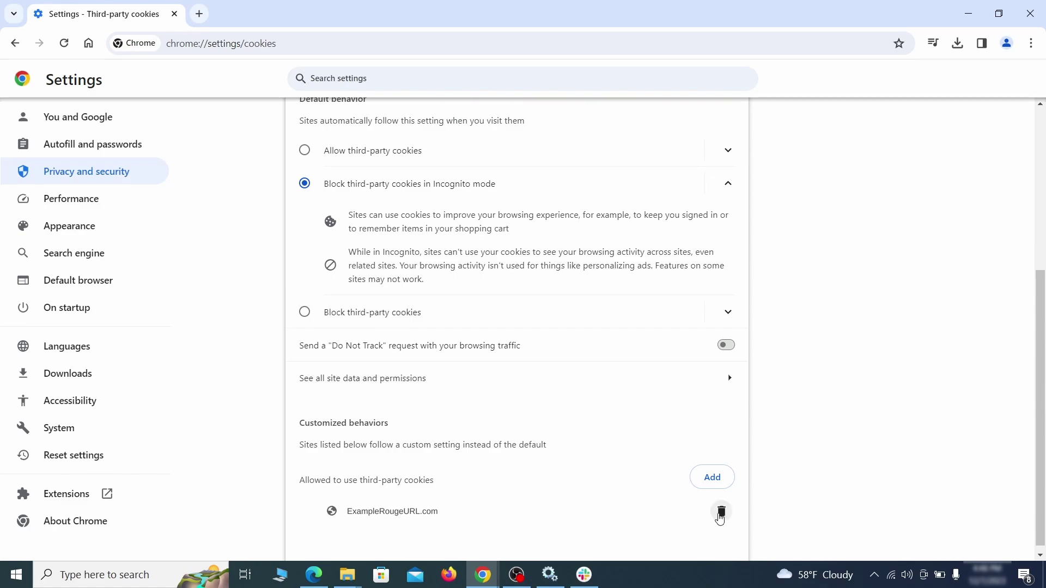
pyautogui.click(726, 517)
pyautogui.hotkey('alt', 'Left')
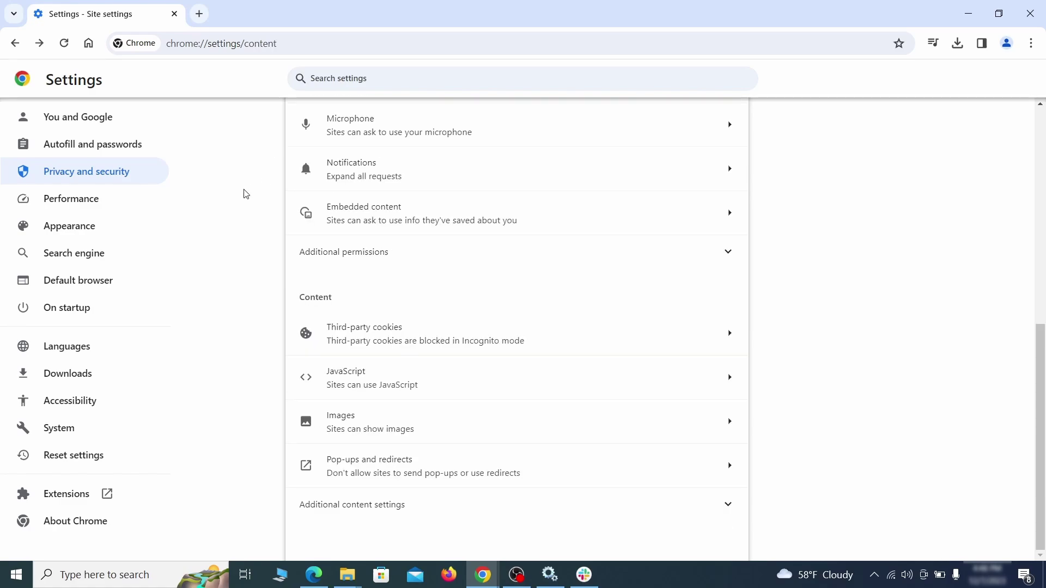
# Step: In the Appearance settings, clear the ExampleRougeURL.com custom address from the home button
pyautogui.click(141, 227)
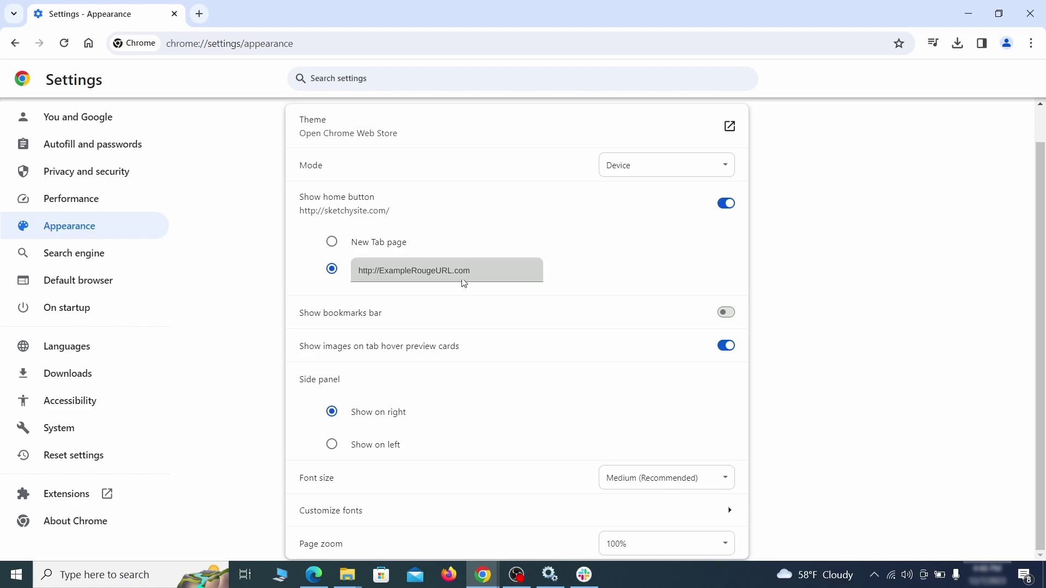
pyautogui.moveTo(467, 275); pyautogui.dragTo(346, 271)
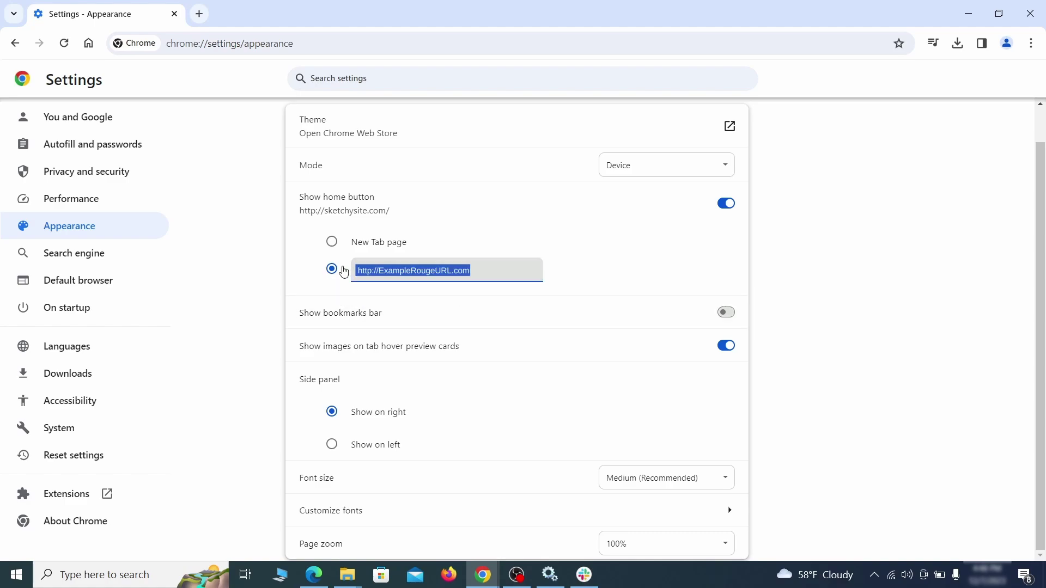
pyautogui.press('BackSpace')
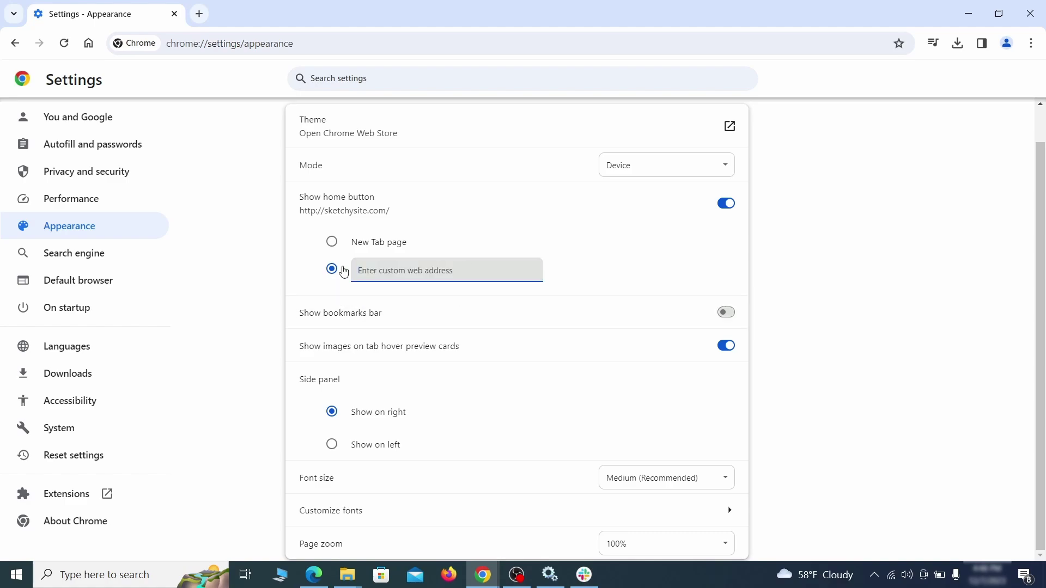
# Step: Set Google as the search engine used in the address bar
pyautogui.click(110, 256)
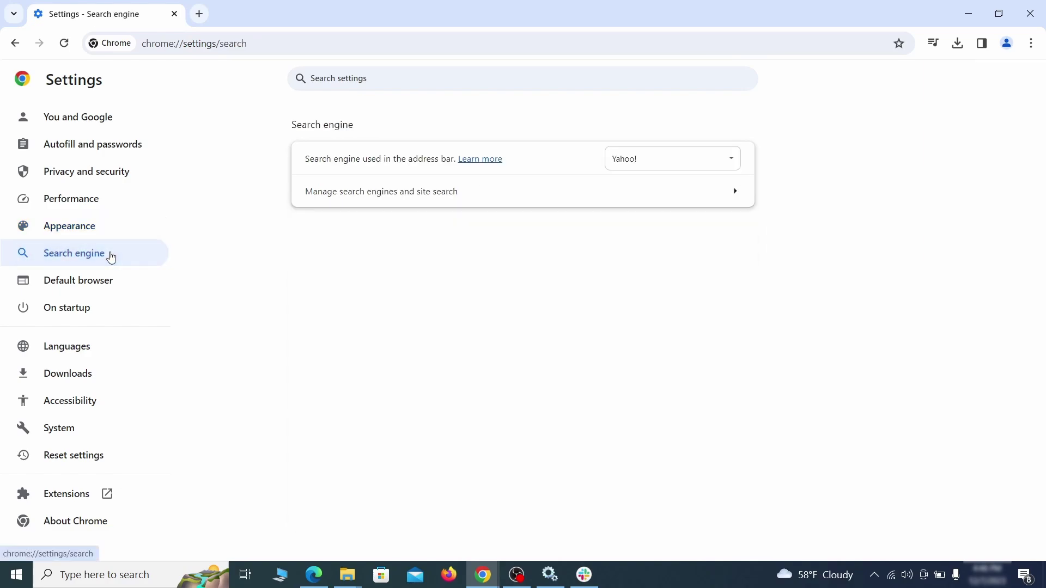
pyautogui.click(663, 164)
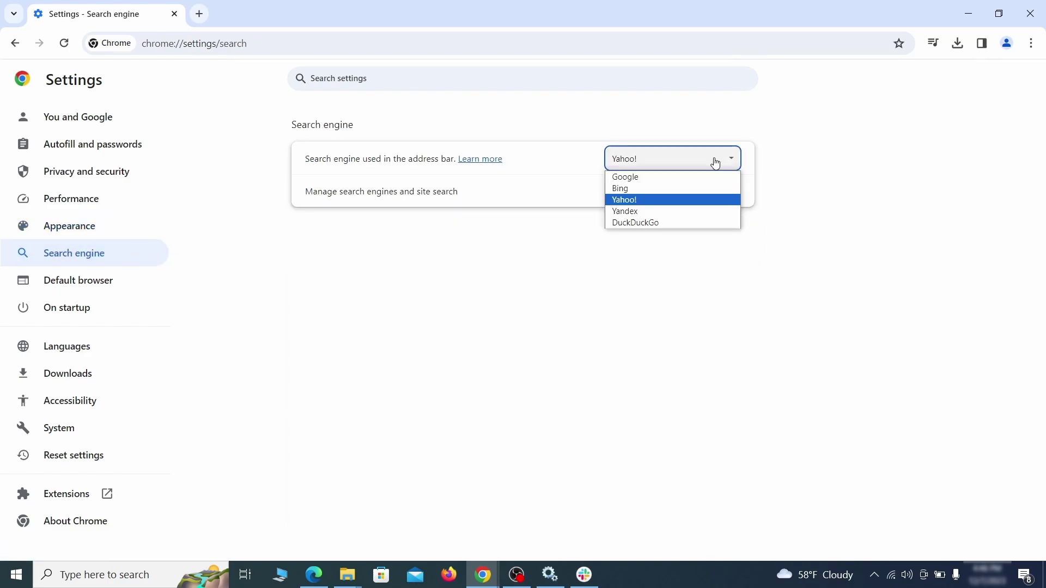
pyautogui.click(688, 180)
# Step: Delete the ExampleRougeURL.com entry from the site search list in the search engine management settings
pyautogui.click(672, 198)
pyautogui.scroll(-8, 674, 283)
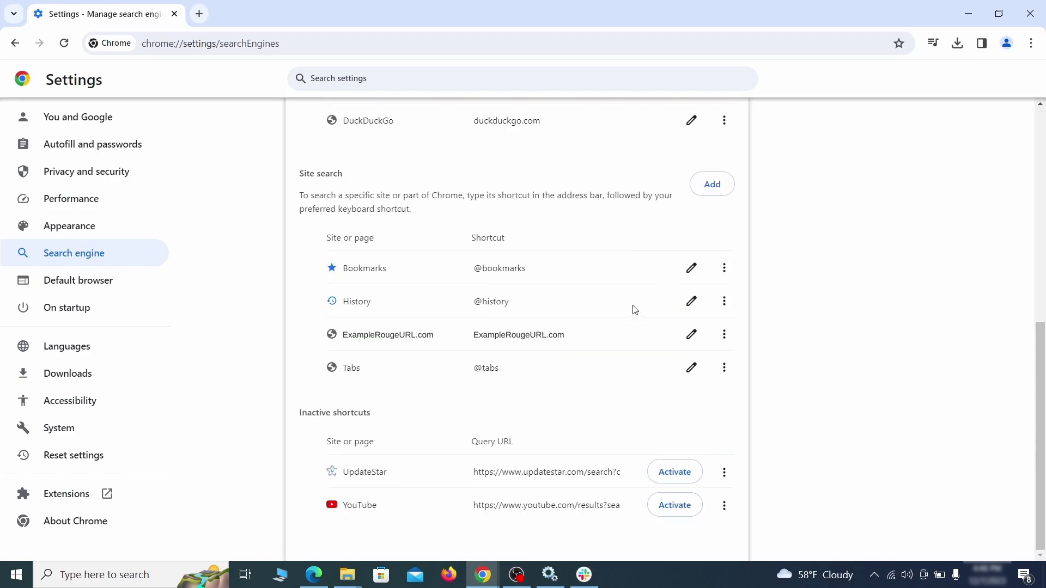
pyautogui.click(724, 334)
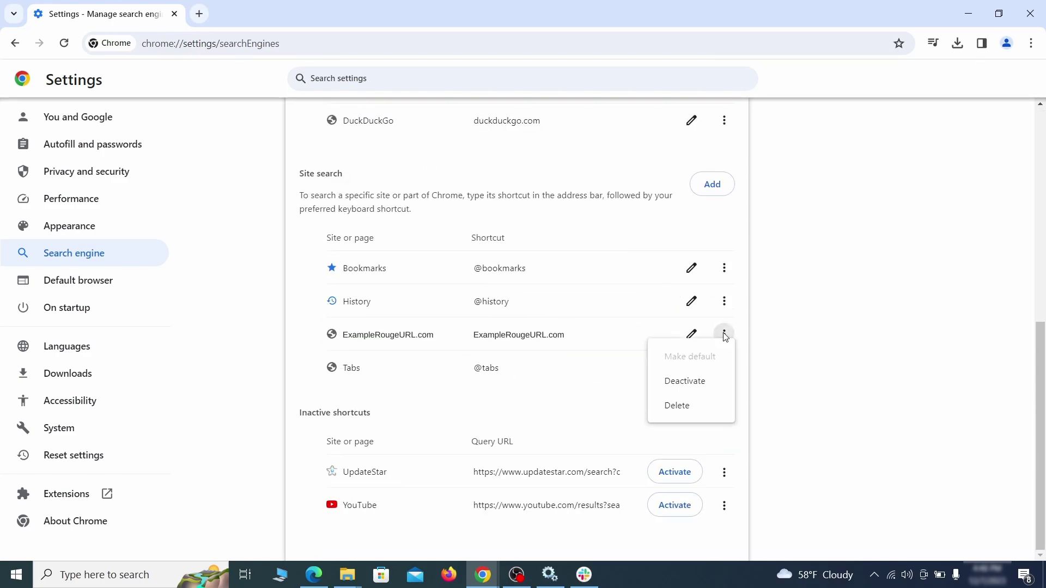
pyautogui.click(677, 408)
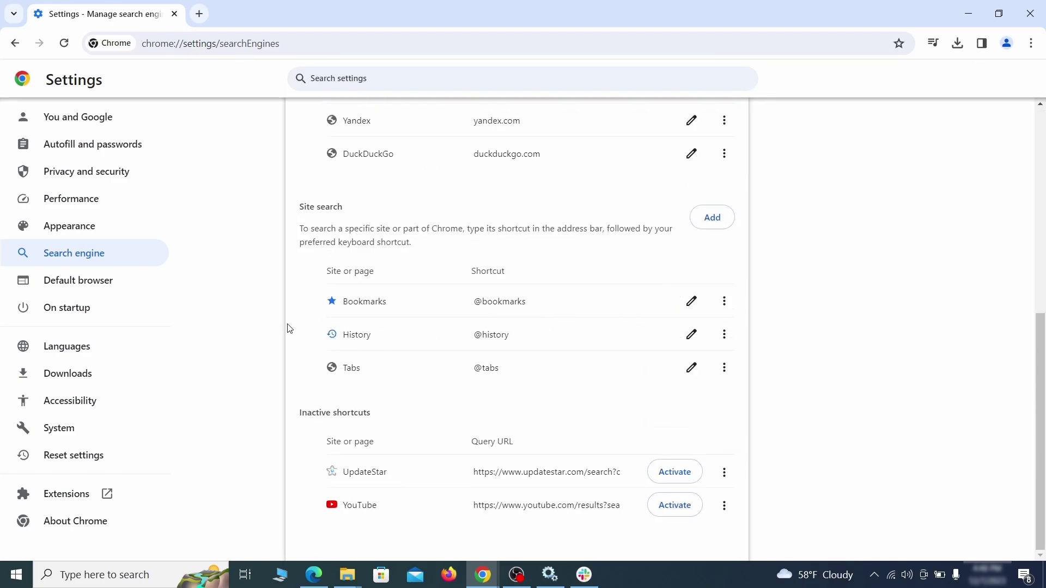
# Step: Remove ExampleRougeURL.com from the startup pages and set startup to "Continue where you left off"
pyautogui.click(80, 307)
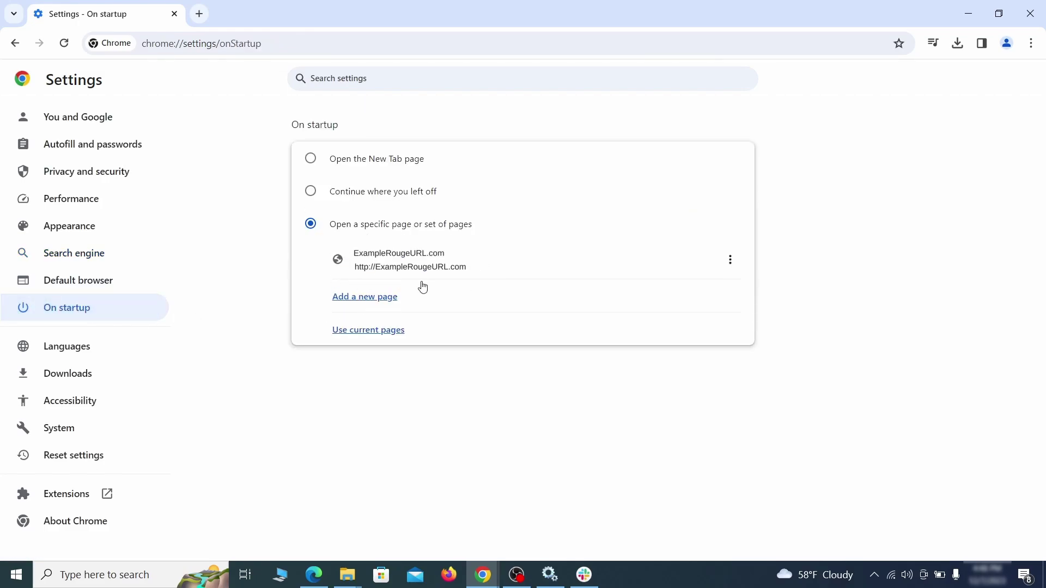
pyautogui.click(730, 260)
pyautogui.click(699, 294)
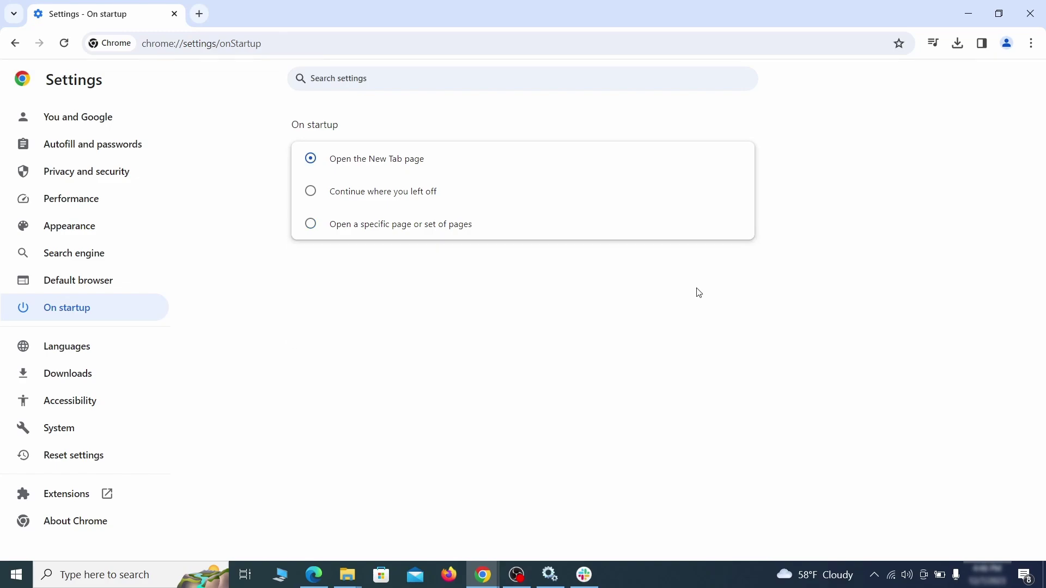
pyautogui.click(312, 197)
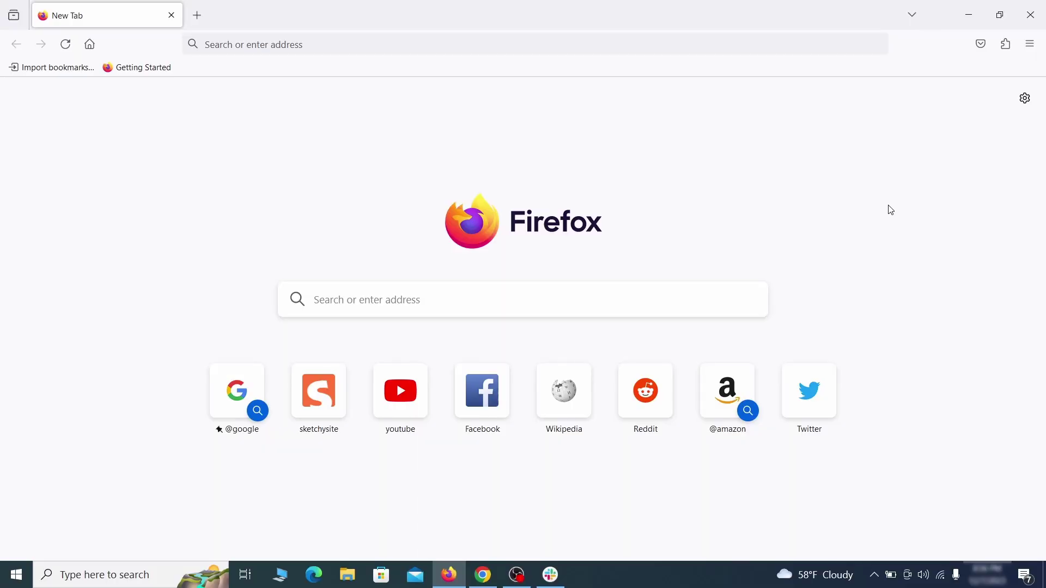
# Step: In Firefox, open the extensions manager, disable the Contenu+ extension and remove it
pyautogui.click(1006, 44)
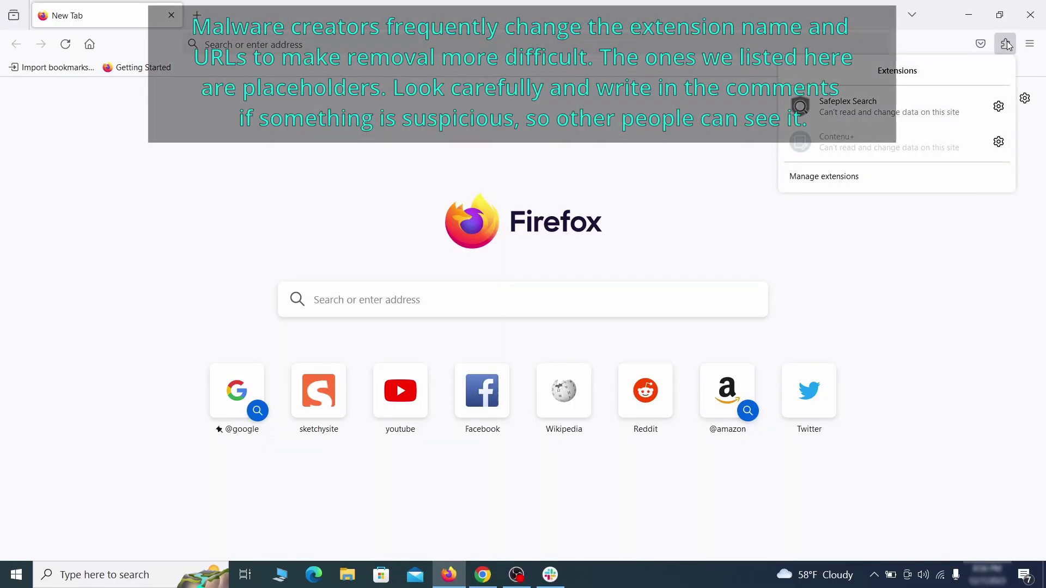
pyautogui.click(880, 179)
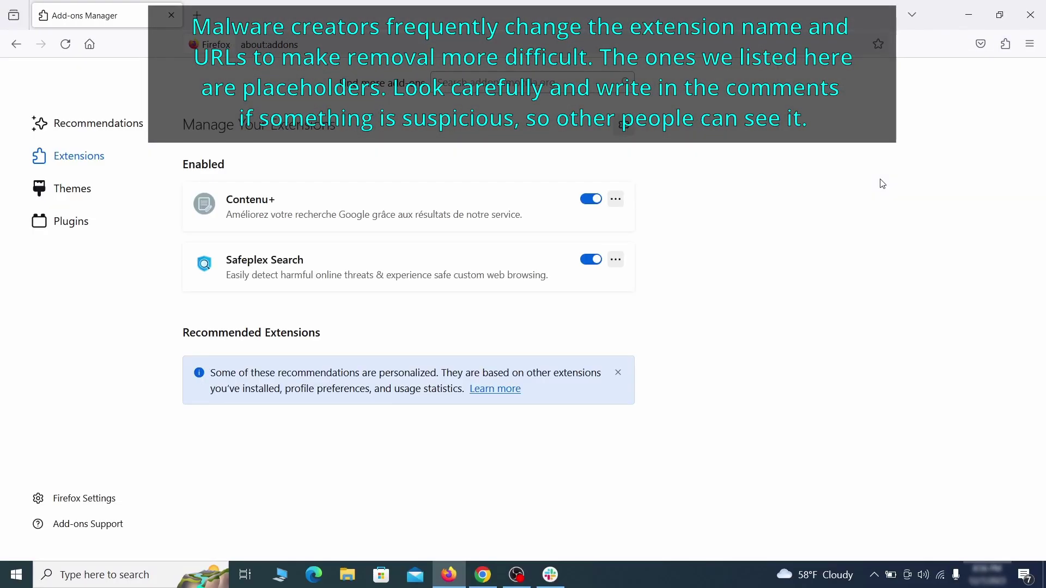
pyautogui.click(591, 199)
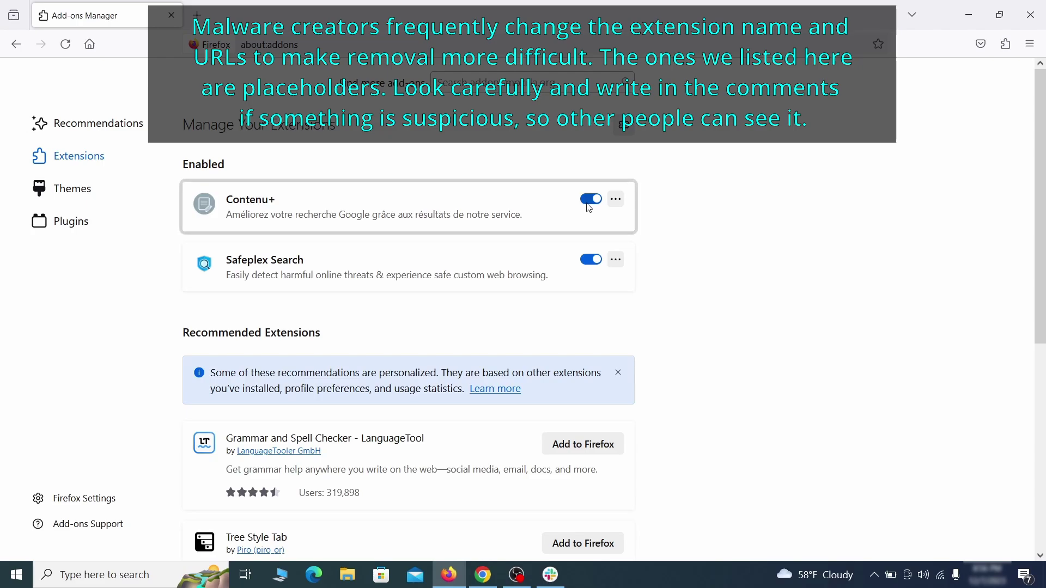
pyautogui.click(616, 199)
pyautogui.click(659, 220)
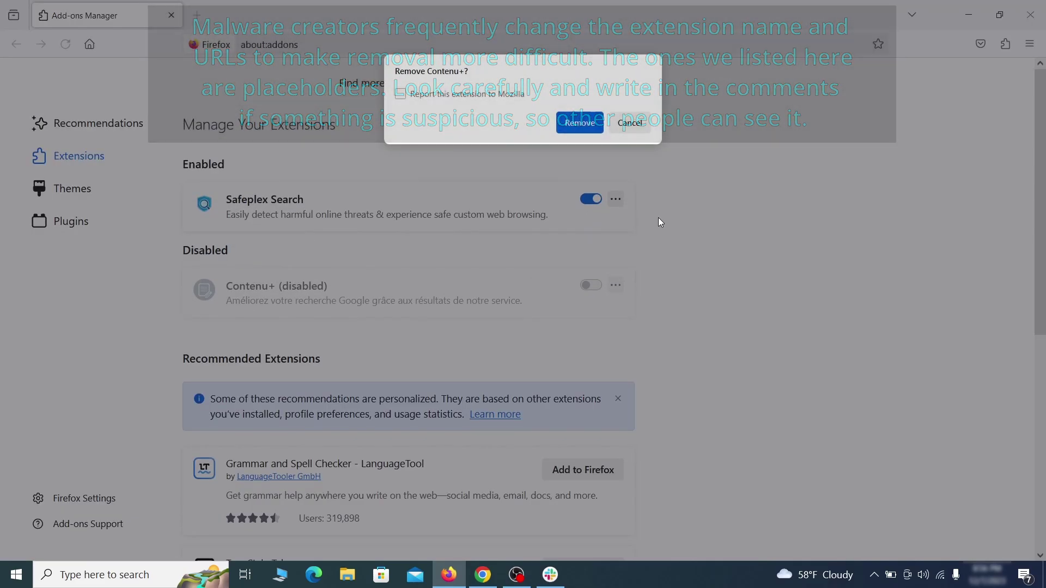
pyautogui.click(580, 123)
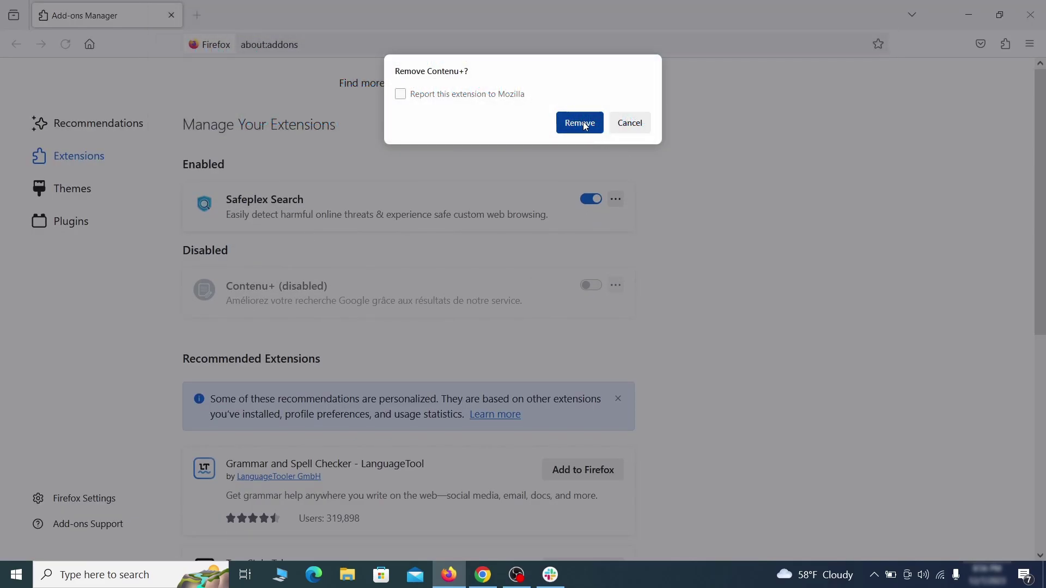
# Step: Open the browser settings and clear the ExampleRougeURL.com custom homepage from the Home settings
pyautogui.click(1030, 44)
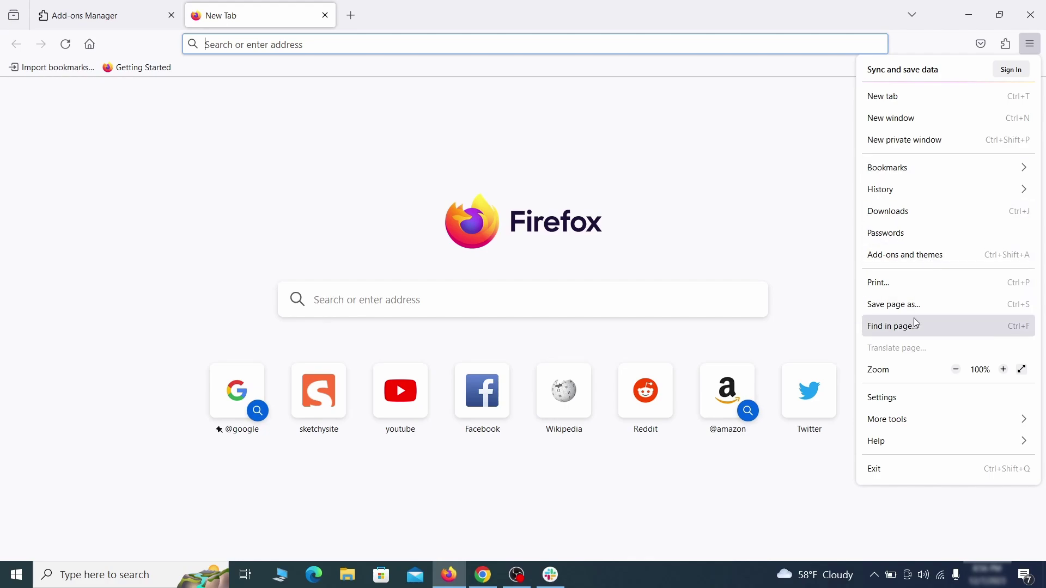
pyautogui.click(906, 401)
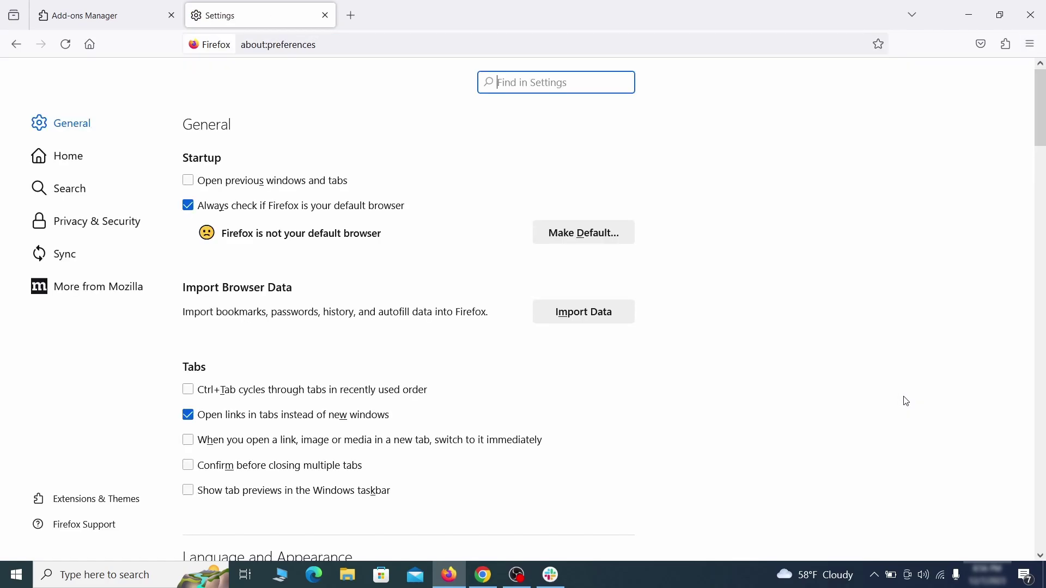
pyautogui.click(77, 155)
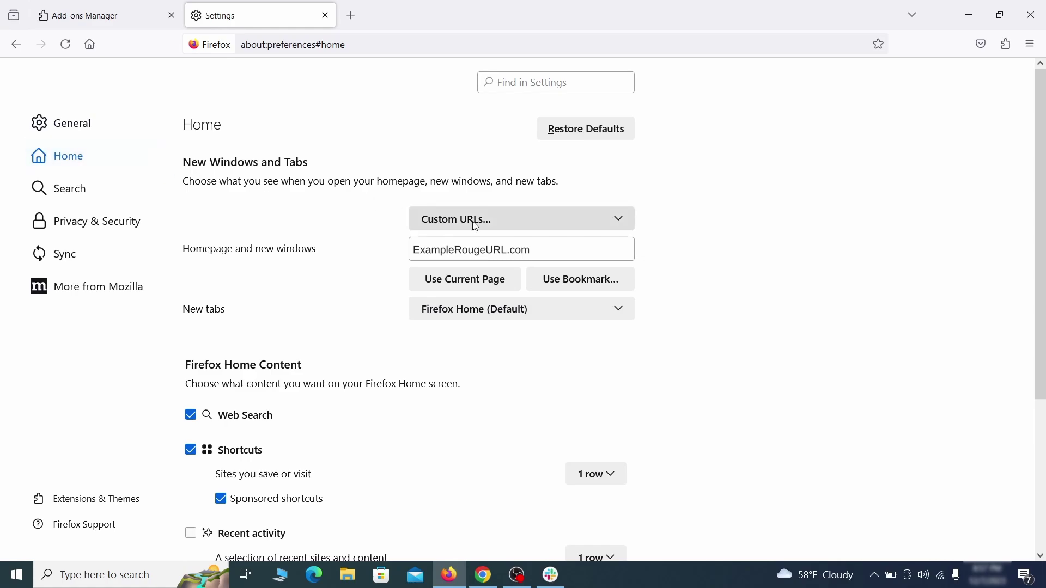
pyautogui.tripleClick(529, 251)
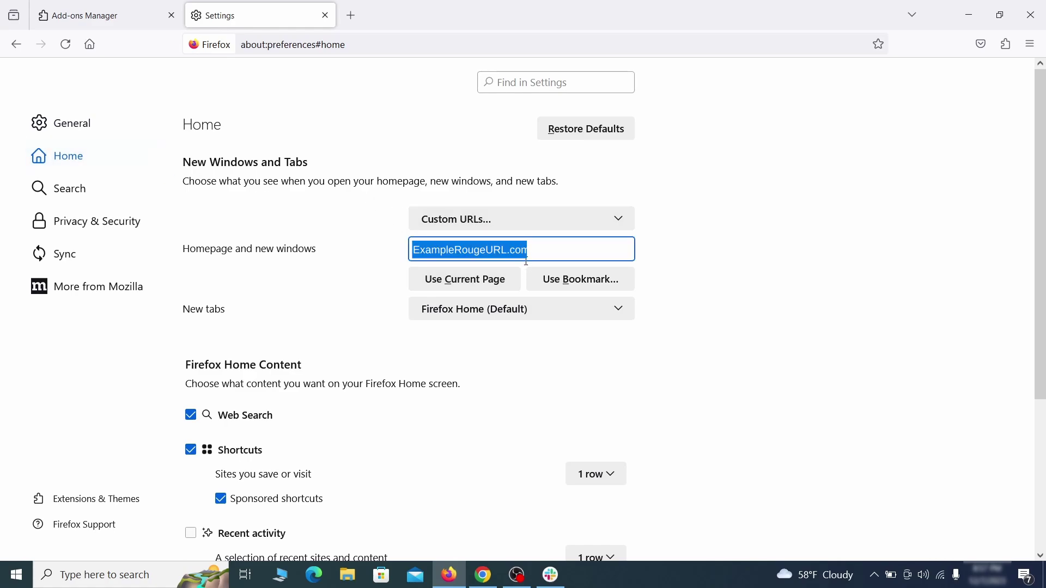
pyautogui.press('BackSpace')
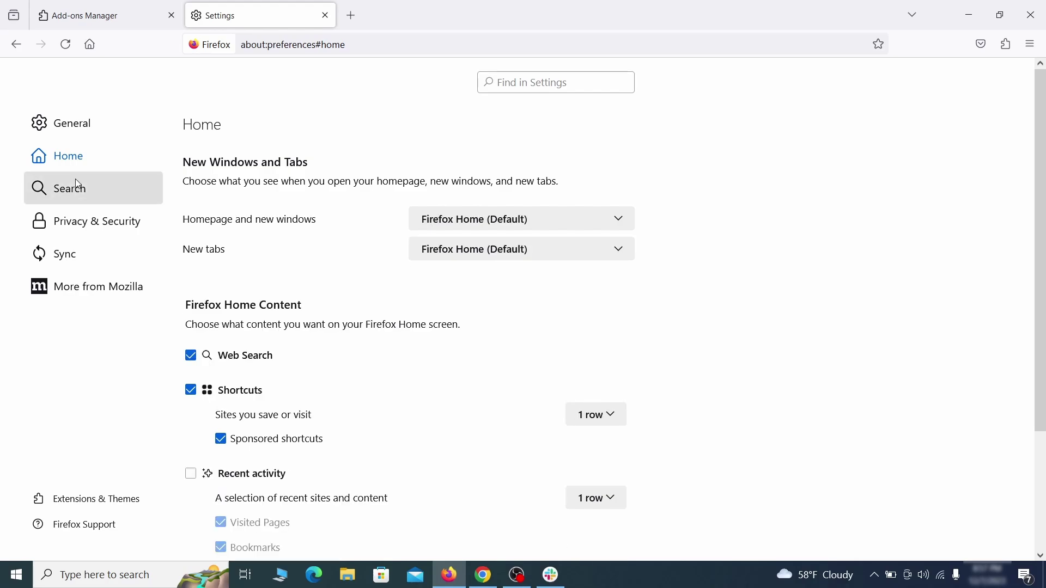
# Step: Set Google as the default search engine in the Search settings
pyautogui.click(74, 189)
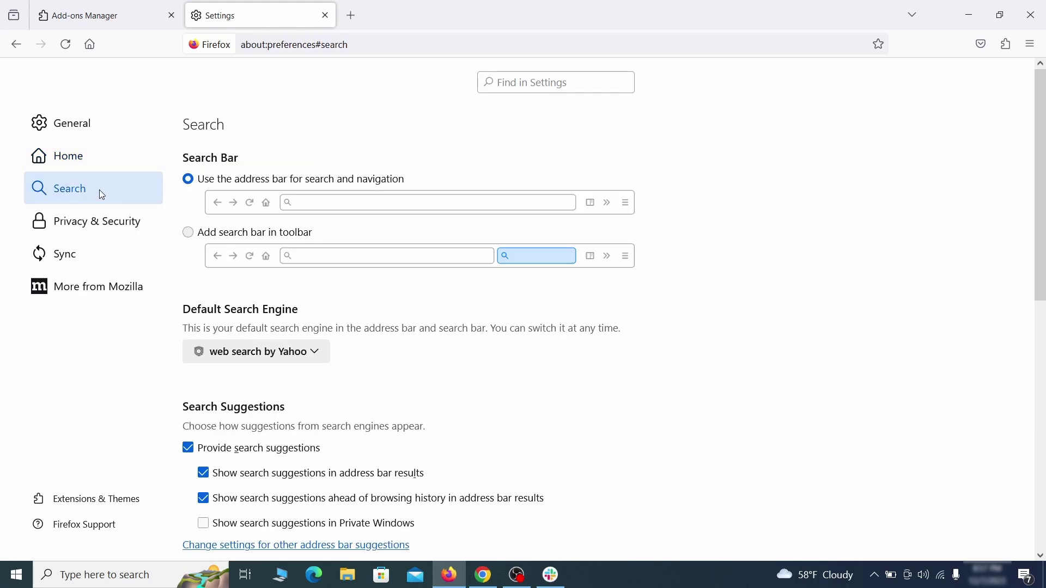
pyautogui.scroll(-2, 376, 292)
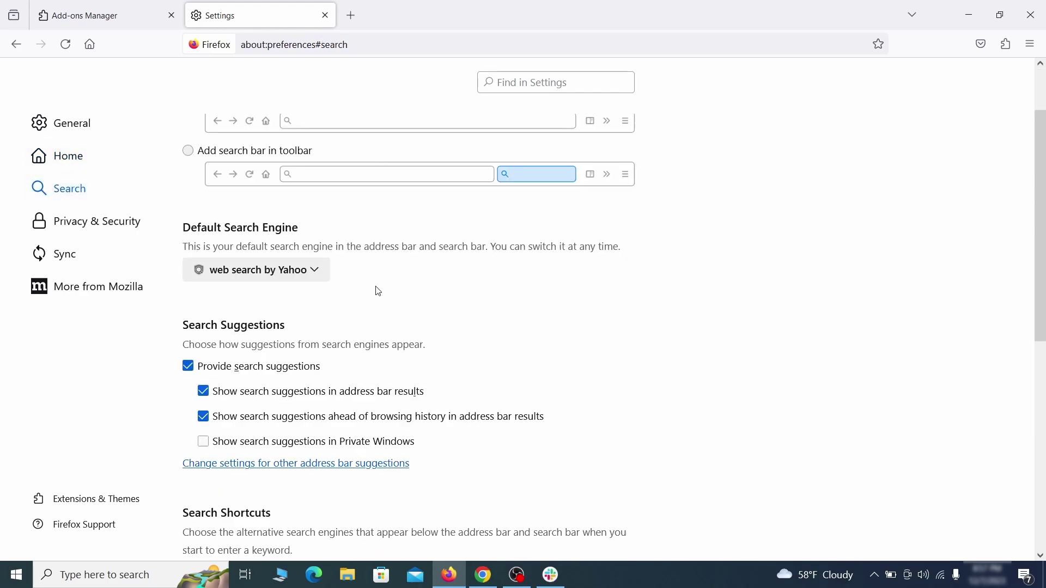
pyautogui.click(311, 276)
pyautogui.click(303, 292)
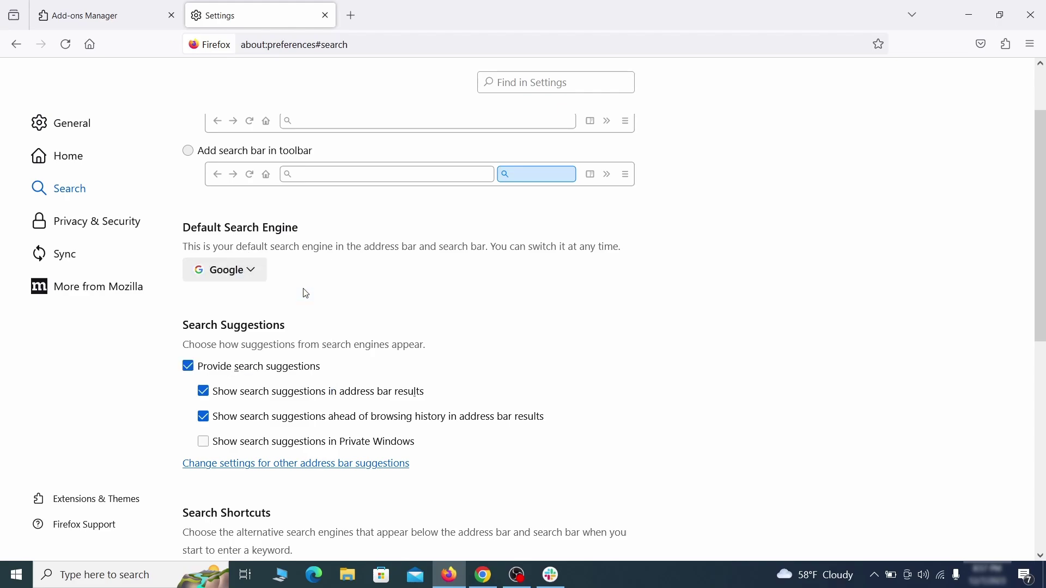
# Step: Remove the "web search by Yahoo" engine with the Safeplex Search keyword from the search shortcuts
pyautogui.scroll(-5, 492, 306)
pyautogui.scroll(-4, 561, 284)
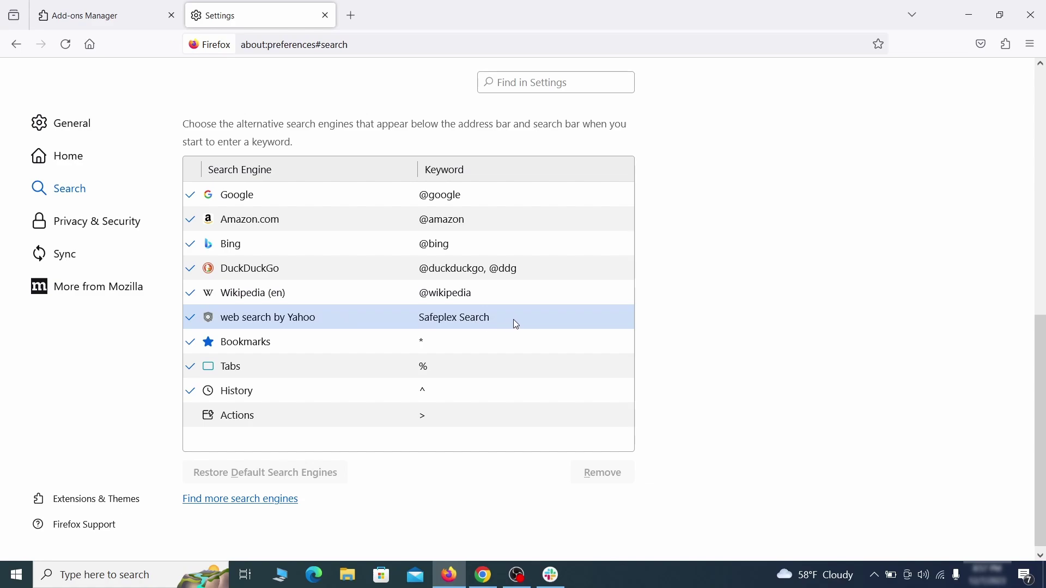
pyautogui.click(521, 322)
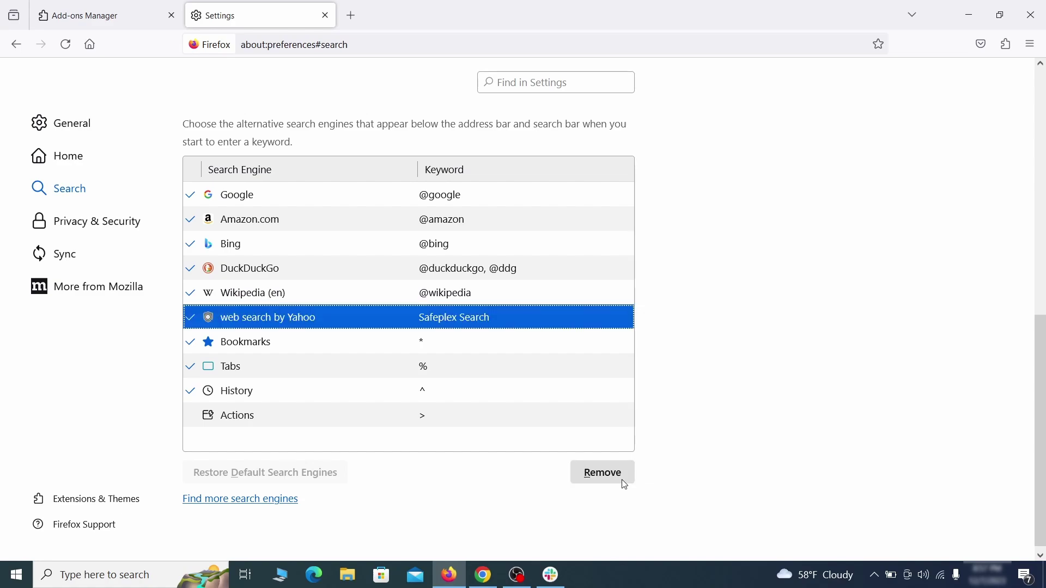
pyautogui.click(626, 486)
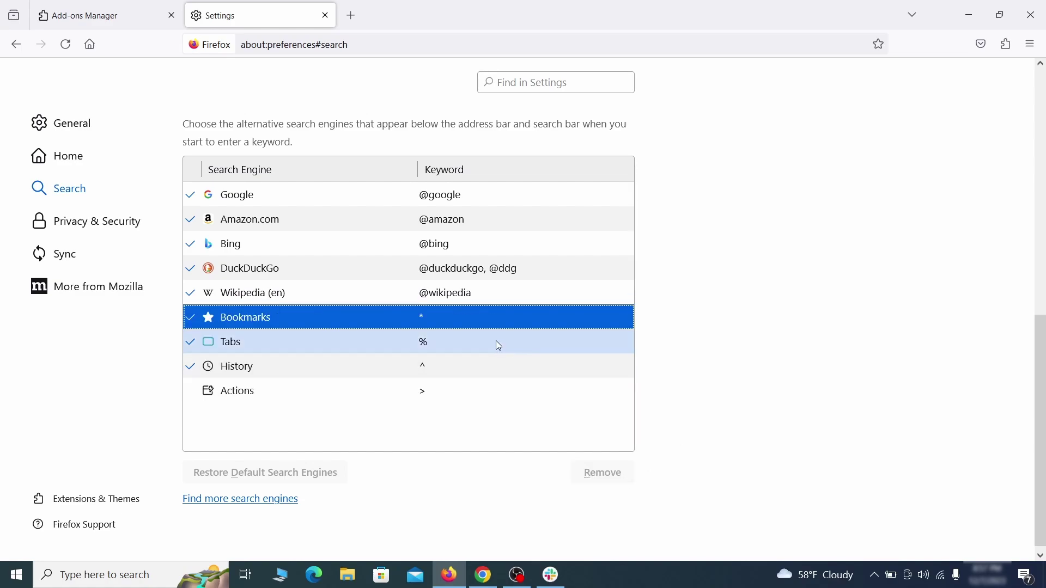
# Step: In the privacy settings, clear all cookies and site data together with the cached web content
pyautogui.scroll(3, 496, 341)
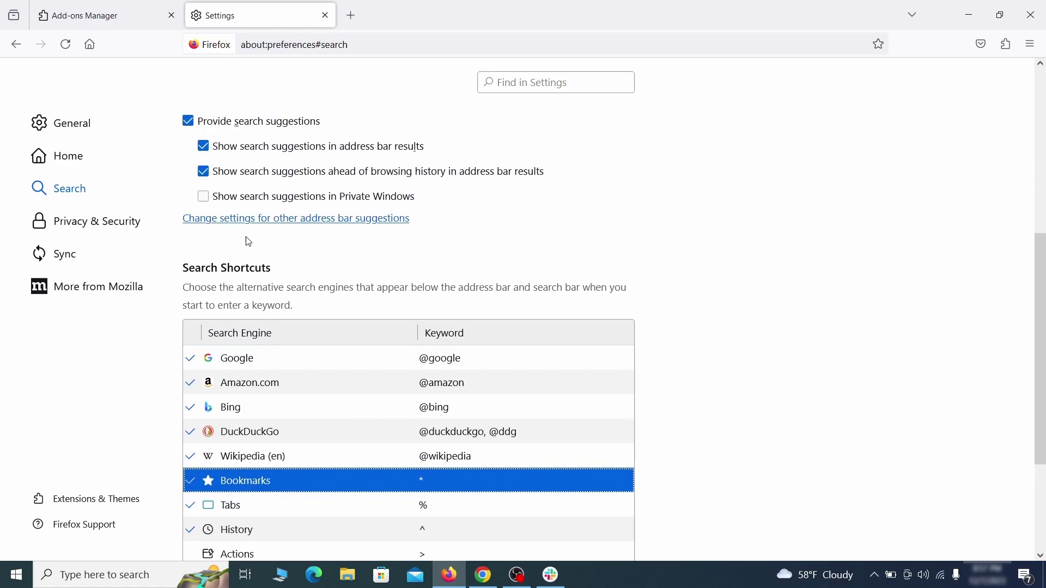
pyautogui.click(101, 218)
pyautogui.scroll(-10, 695, 250)
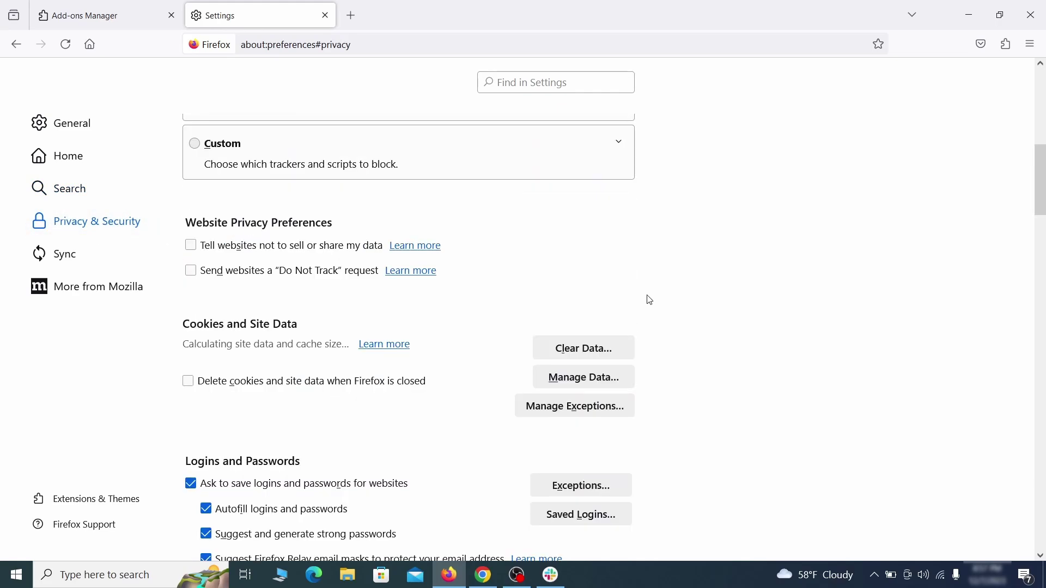
pyautogui.click(594, 348)
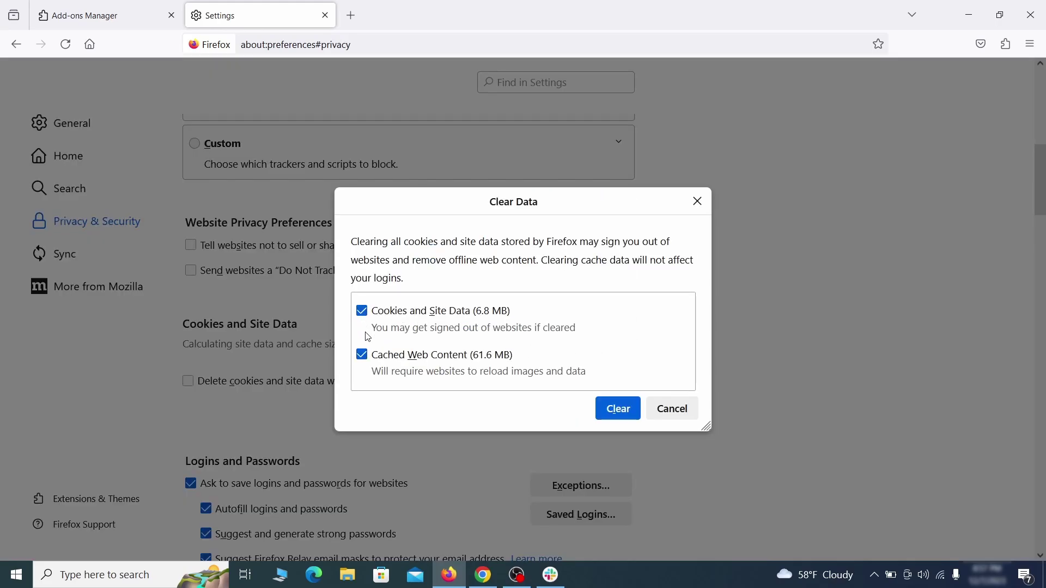
pyautogui.click(635, 412)
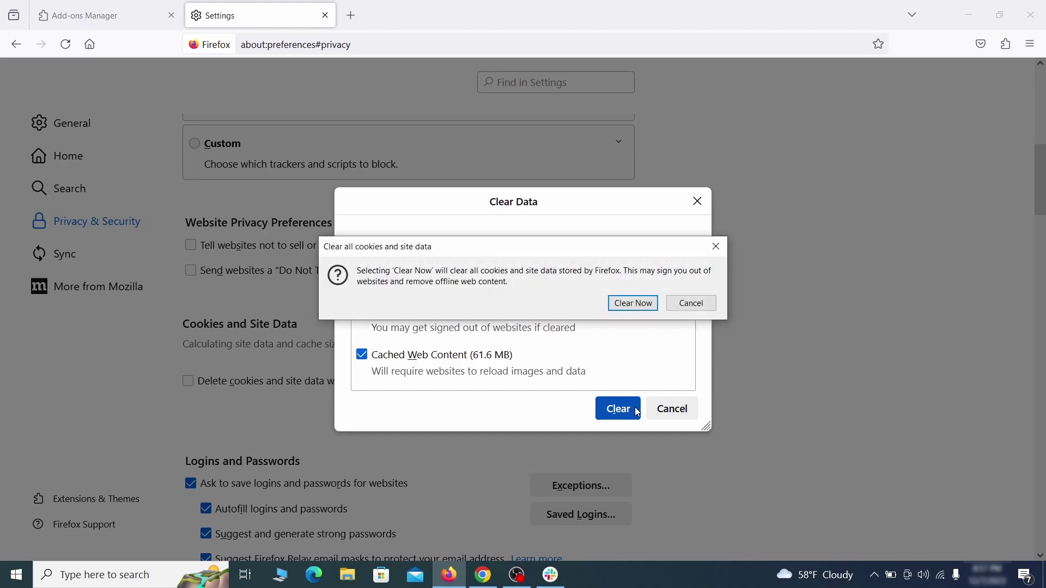
pyautogui.click(635, 304)
# Step: Open the notification permission settings in the Permissions section
pyautogui.scroll(-15, 712, 335)
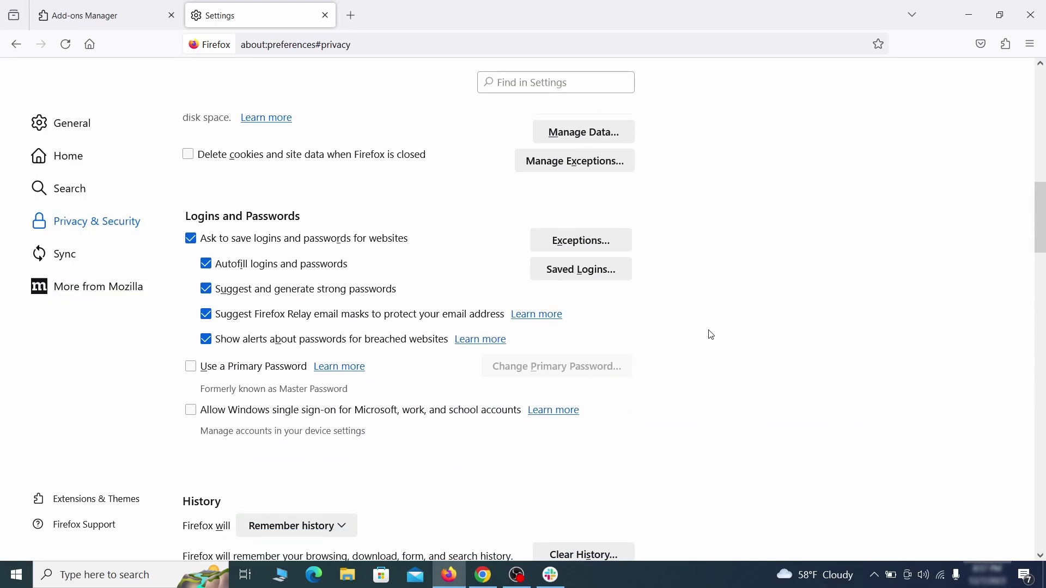
pyautogui.scroll(-2, 712, 335)
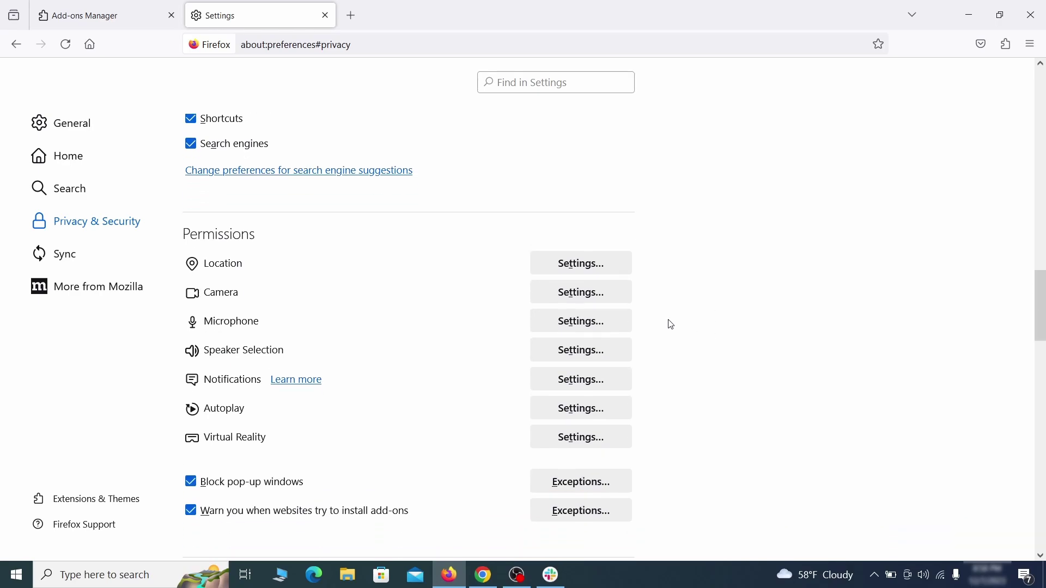
pyautogui.click(604, 383)
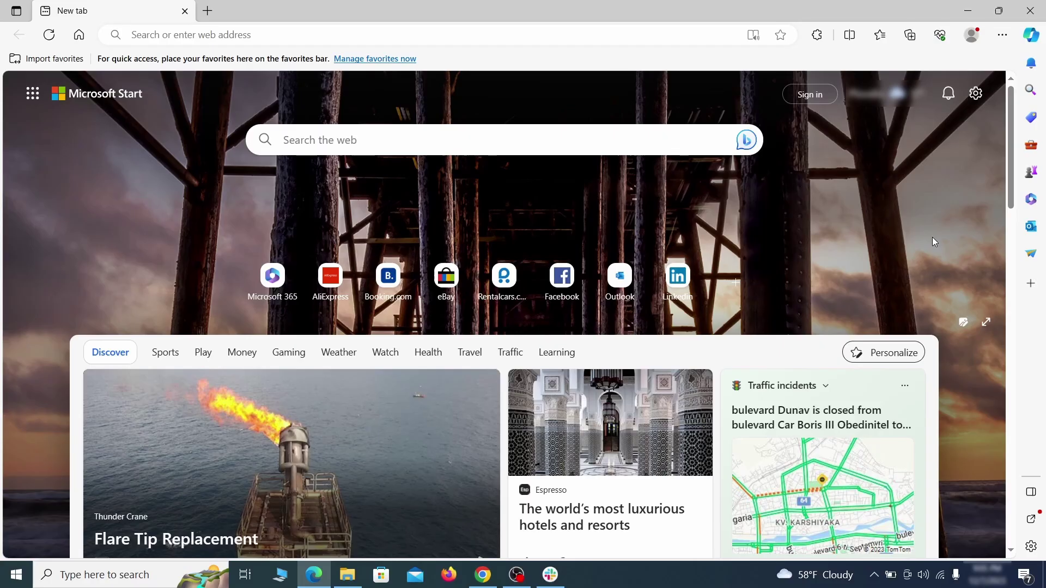
# Step: In Microsoft Edge, open the extensions manager, disable the Quidco Cashback Reminder extension and remove it
pyautogui.click(1002, 35)
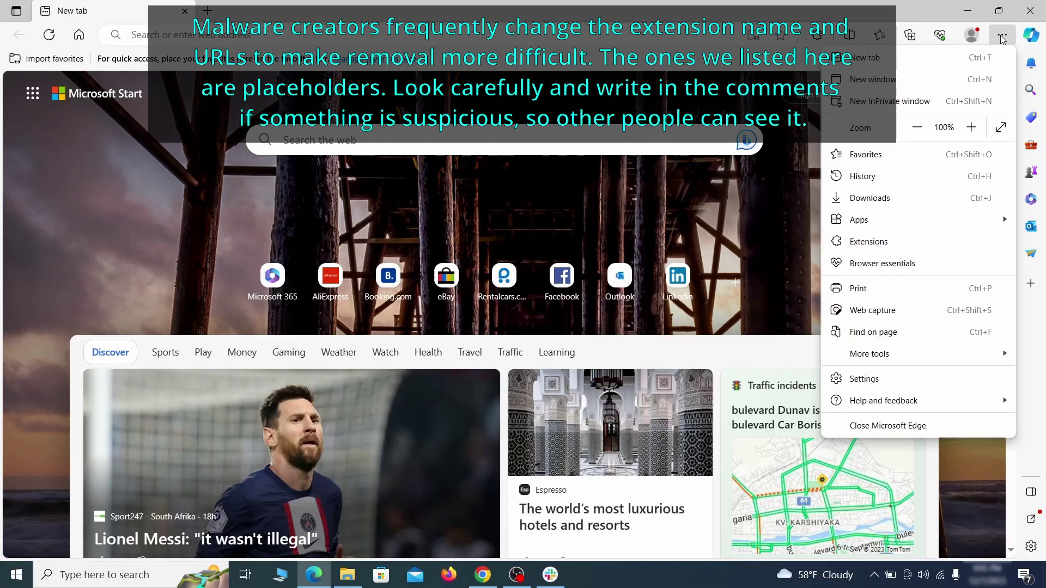
pyautogui.click(899, 241)
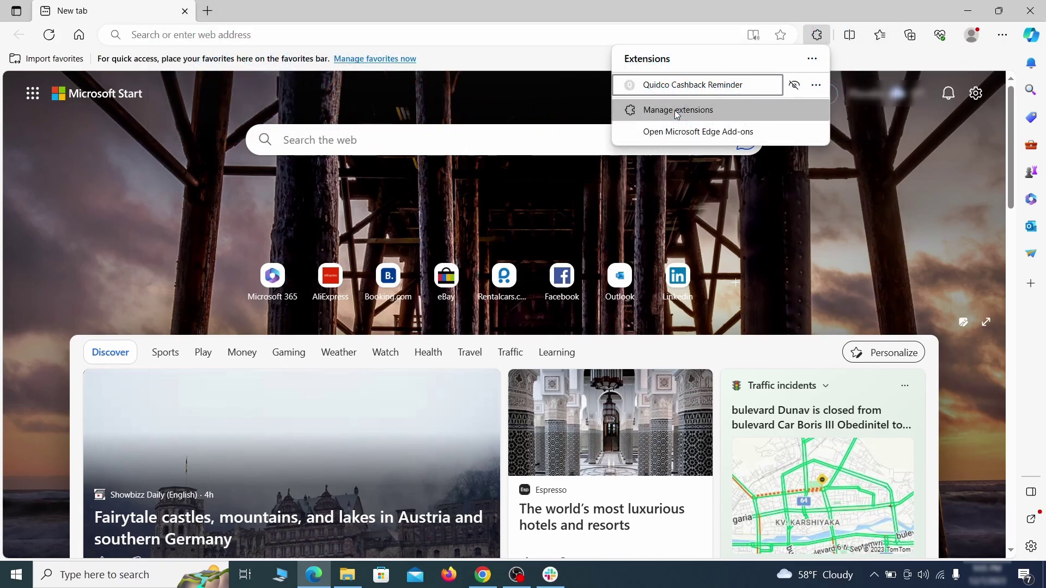
pyautogui.click(676, 113)
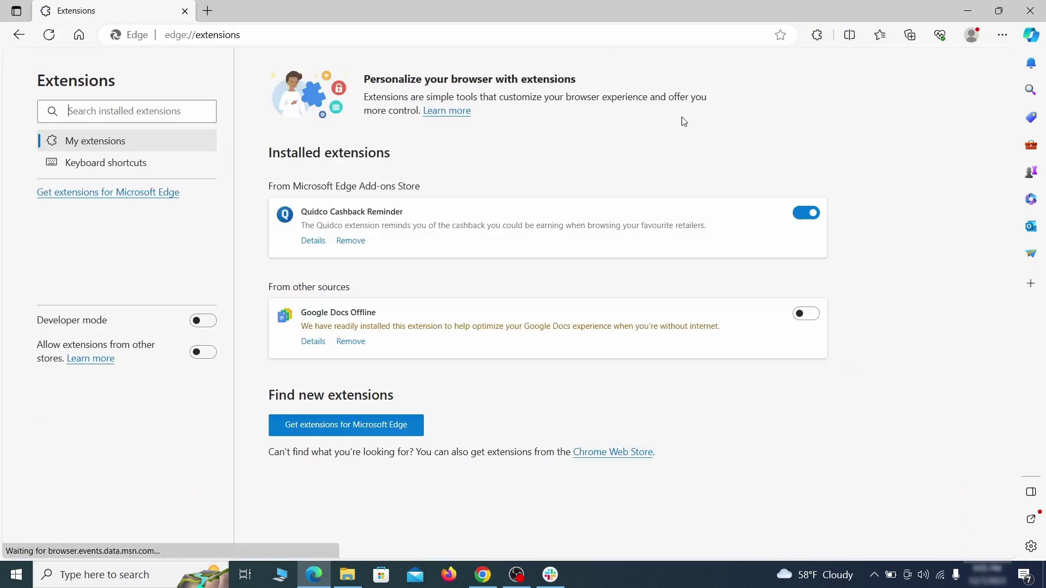
pyautogui.click(806, 213)
pyautogui.click(350, 242)
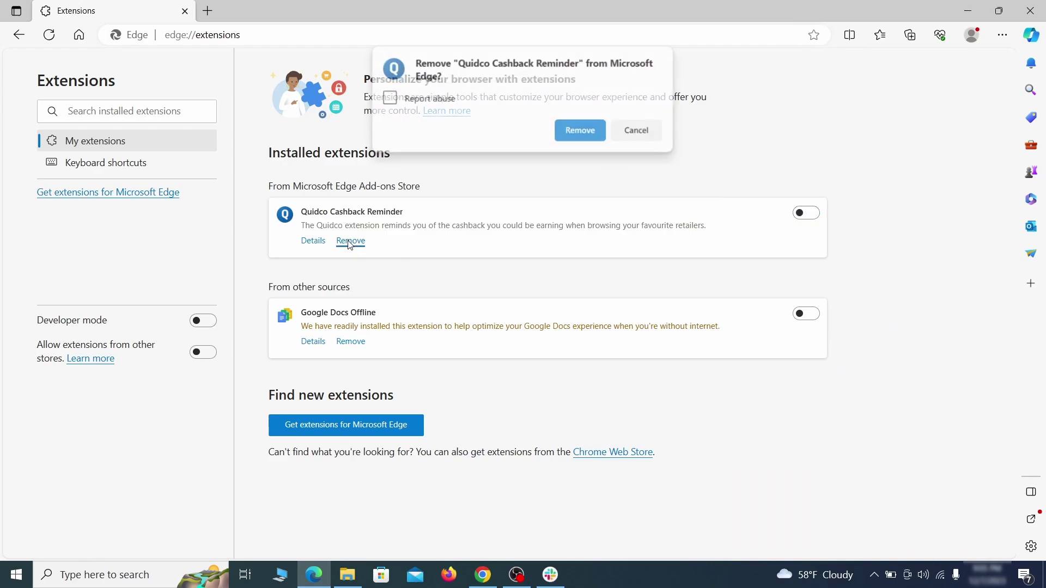
pyautogui.click(581, 131)
# Step: Open the Edge settings in a new tab and bring up the clear browsing data options under privacy
pyautogui.hotkey('ctrl', 't')
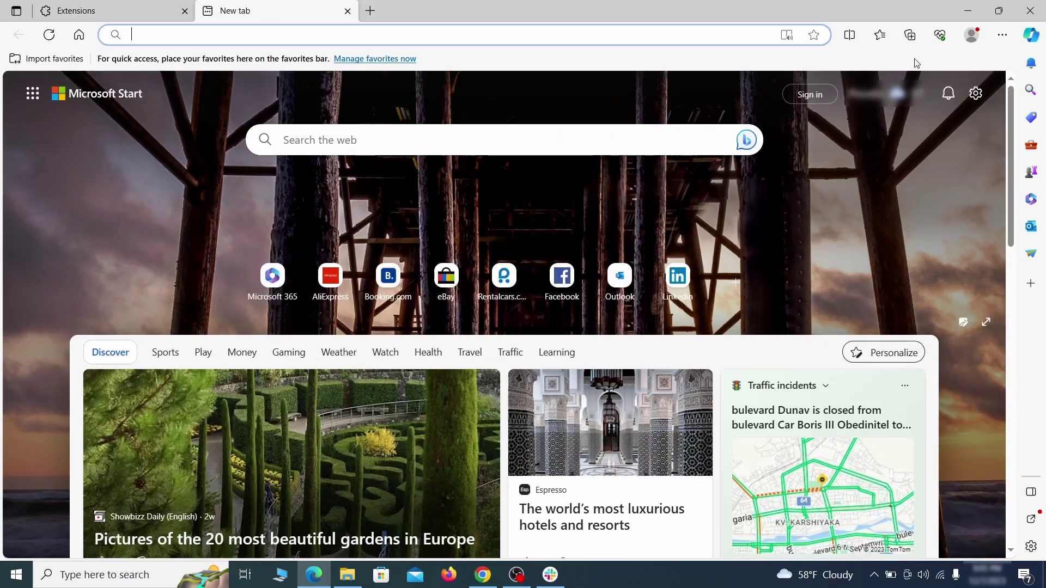
pyautogui.click(1003, 35)
pyautogui.click(867, 379)
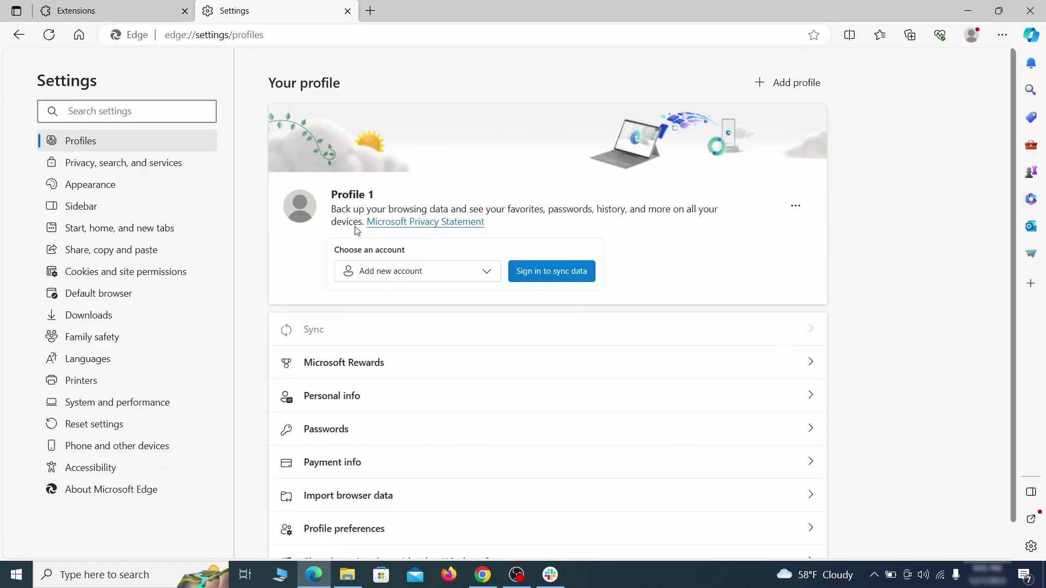
pyautogui.click(176, 165)
pyautogui.scroll(-4, 567, 333)
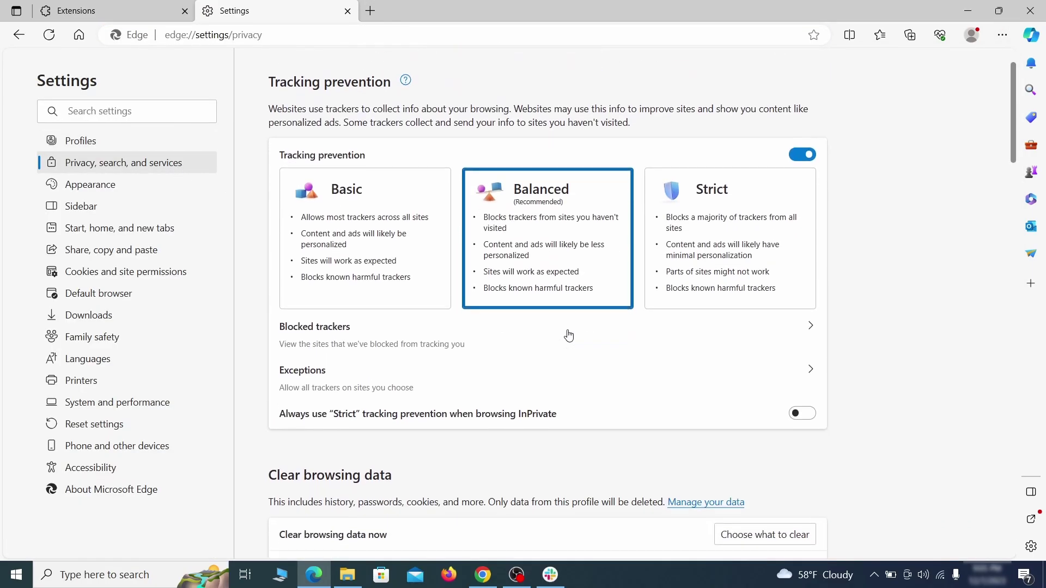
pyautogui.click(780, 379)
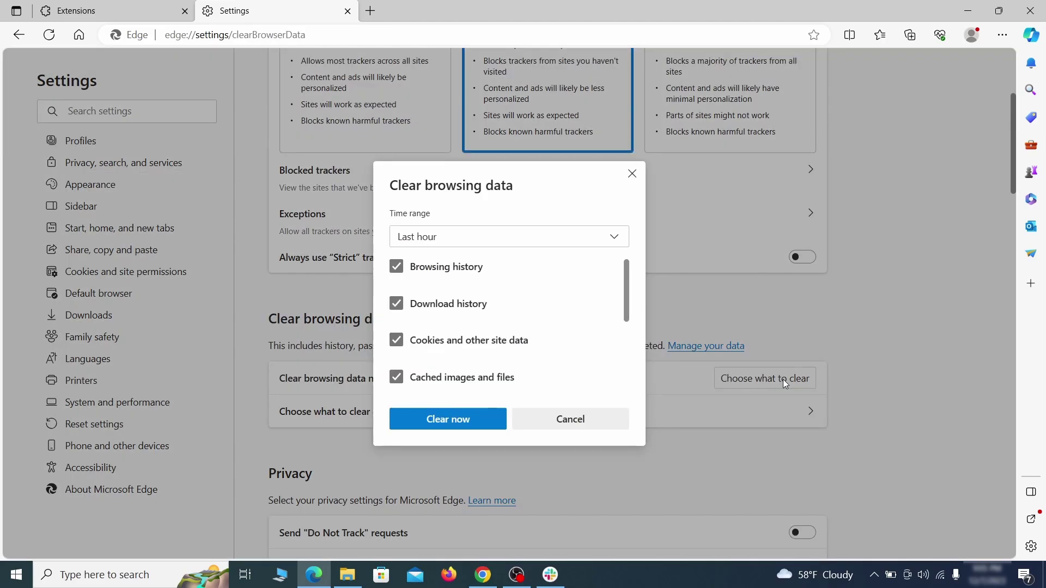
# Step: Set Google as the search engine used in the address bar under Address bar and search
pyautogui.scroll(-5, 432, 312)
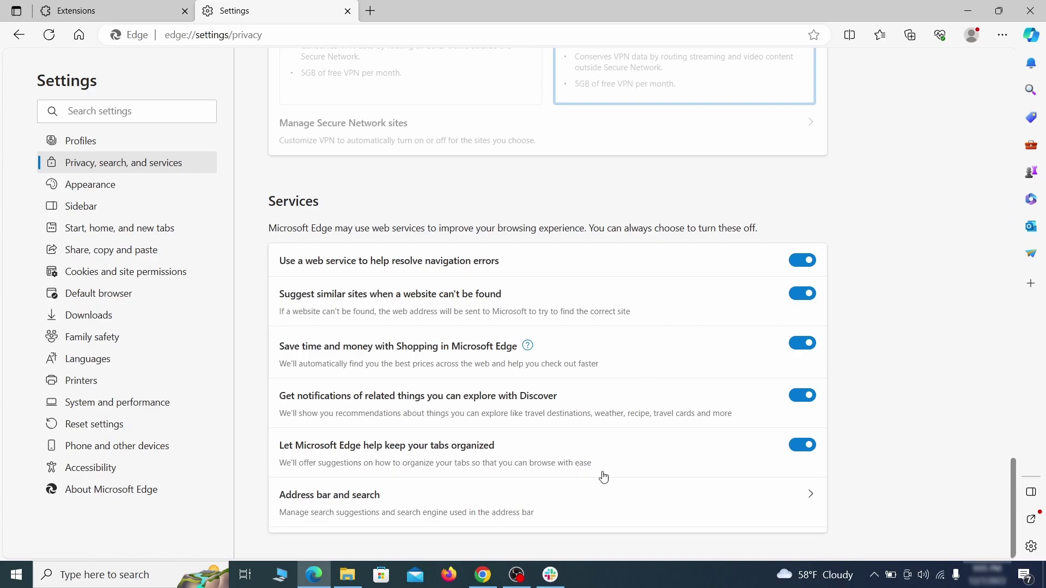
pyautogui.click(598, 513)
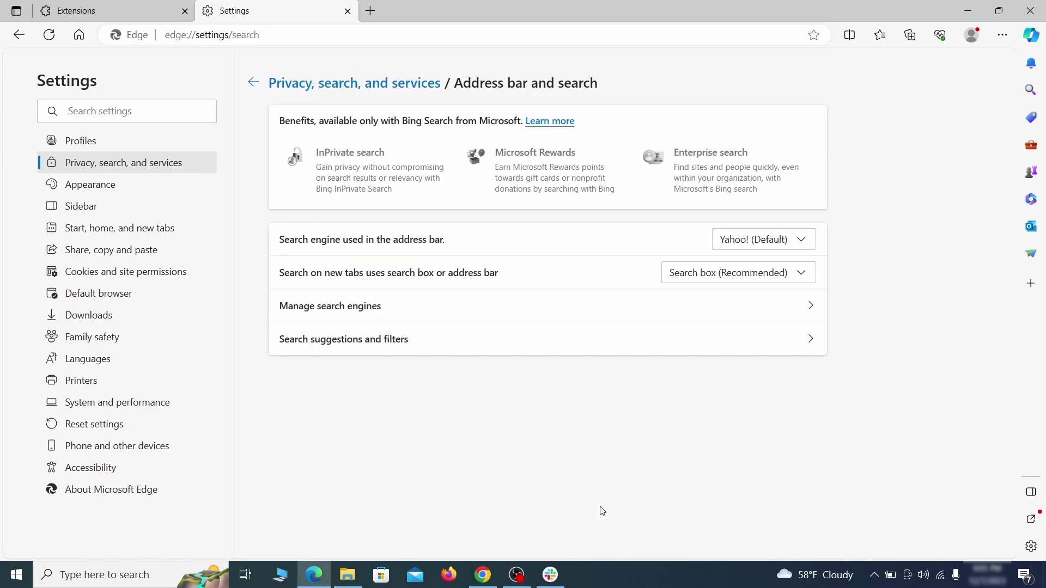
pyautogui.click(806, 242)
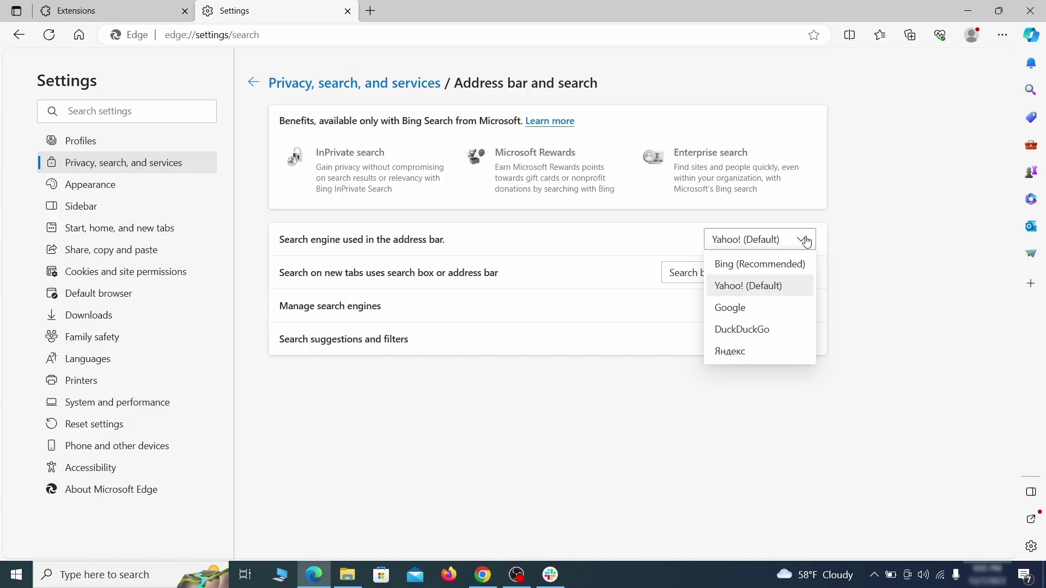
pyautogui.click(776, 305)
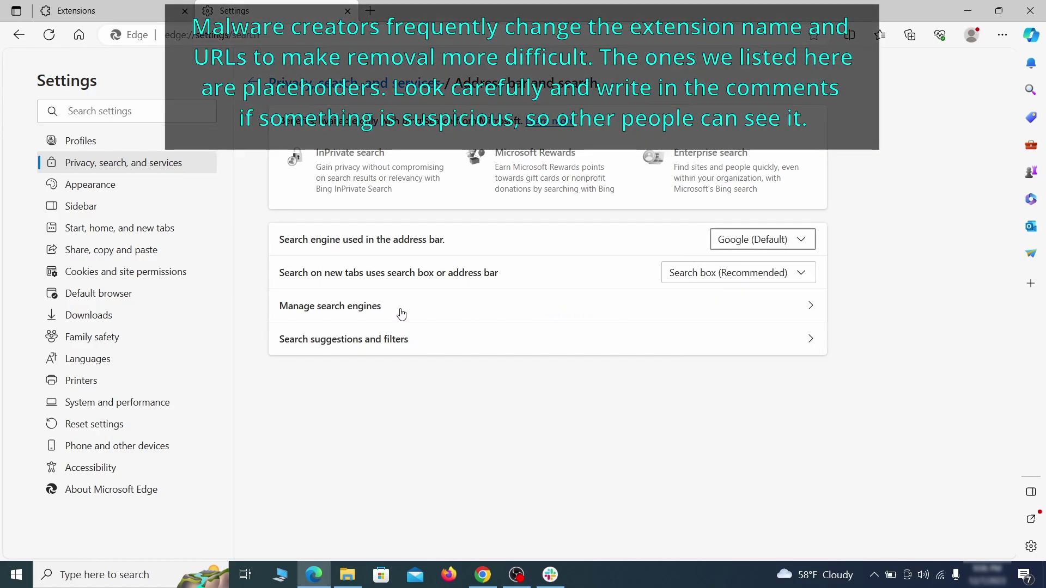
# Step: Remove the ExampleRougeURL.com entry from the managed search engines list
pyautogui.click(401, 313)
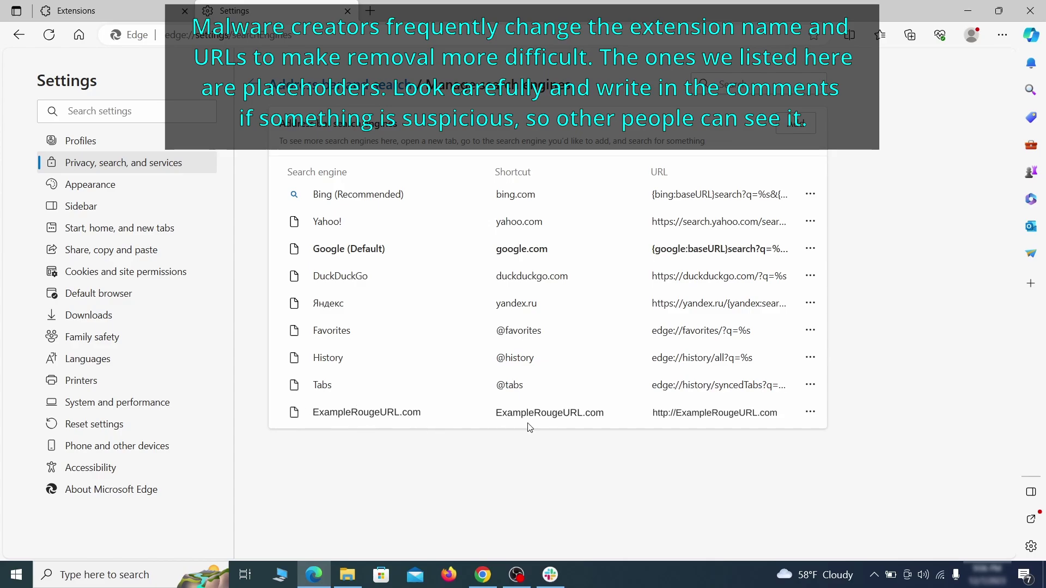
pyautogui.click(810, 413)
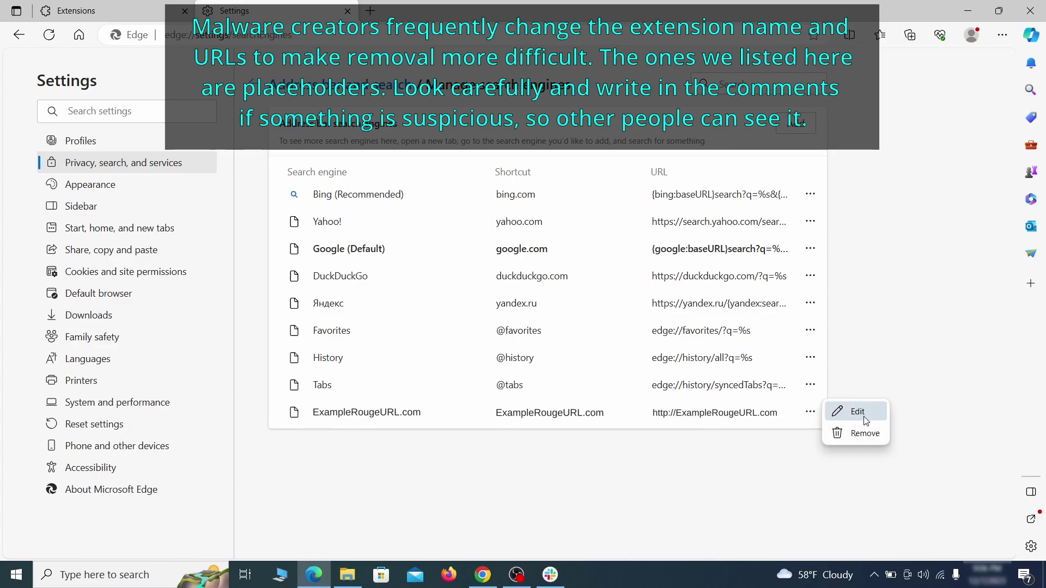
pyautogui.click(864, 434)
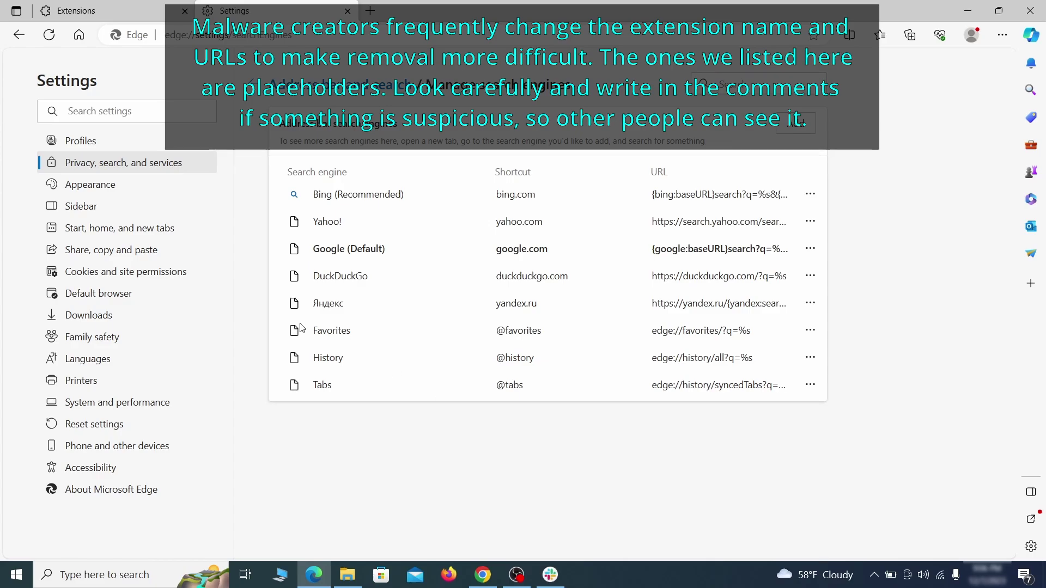
# Step: Delete the ExampleRougeURL.com page from the pages that open when Edge starts
pyautogui.click(130, 229)
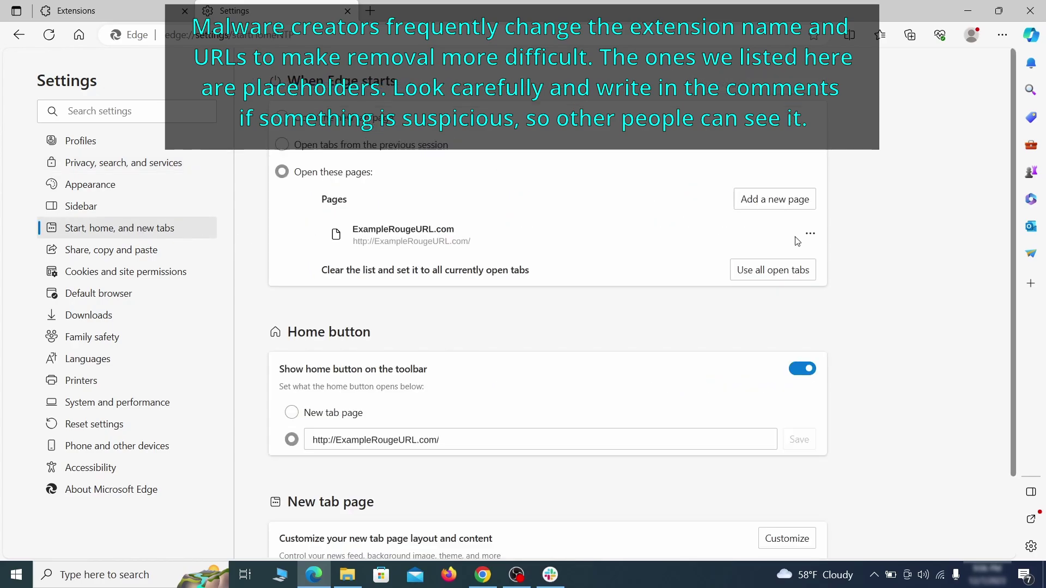
pyautogui.click(810, 235)
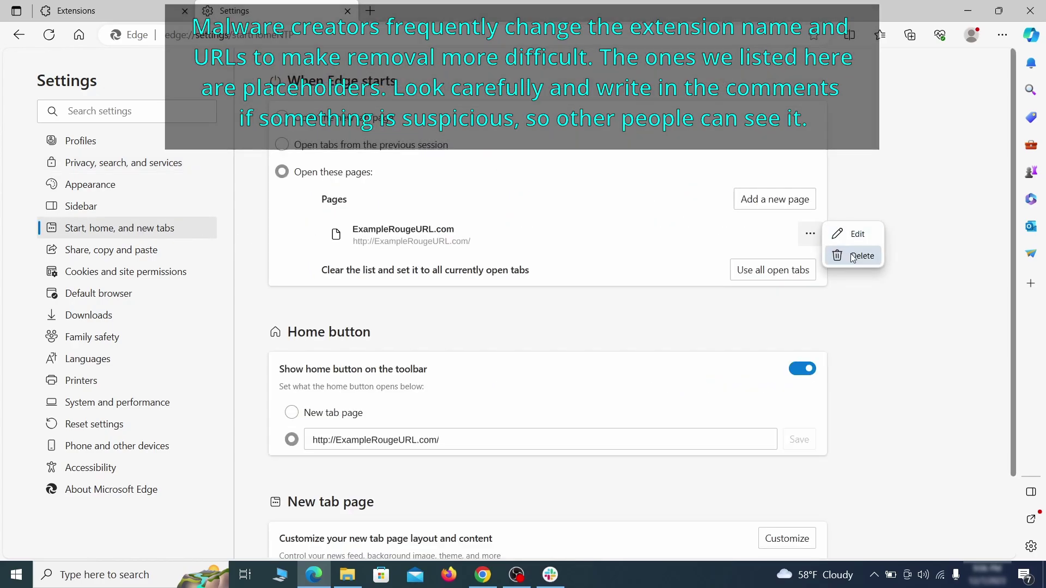
pyautogui.click(841, 254)
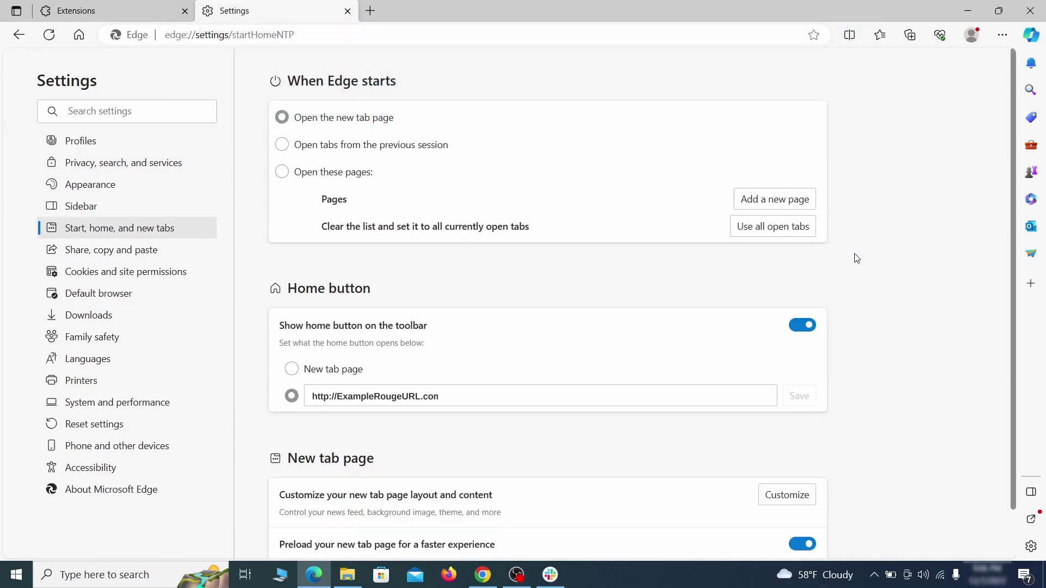
# Step: Clear the custom home button URL and set the home button to open the new tab page
pyautogui.tripleClick(454, 392)
pyautogui.press('BackSpace')
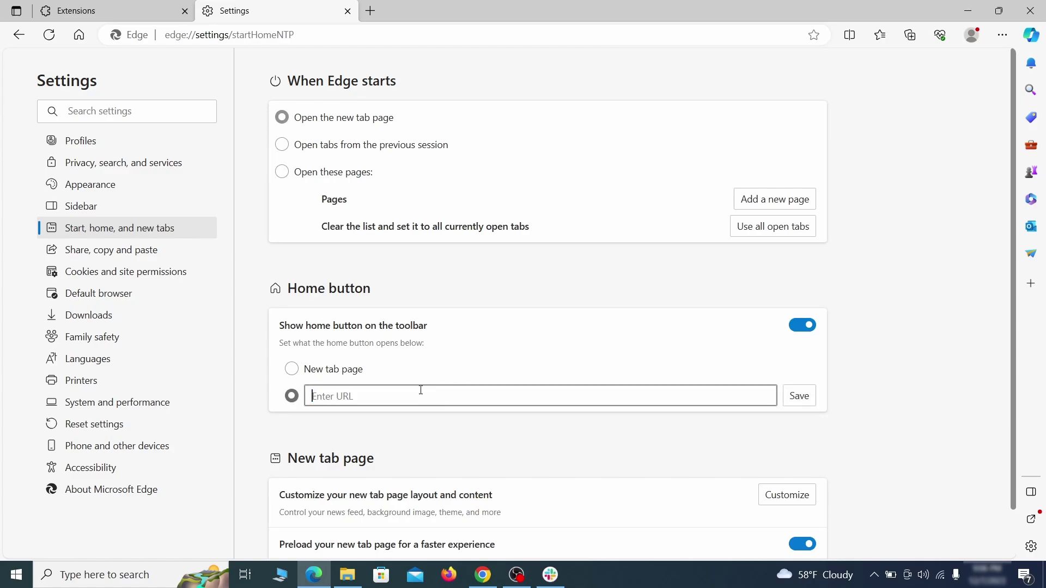
pyautogui.click(292, 371)
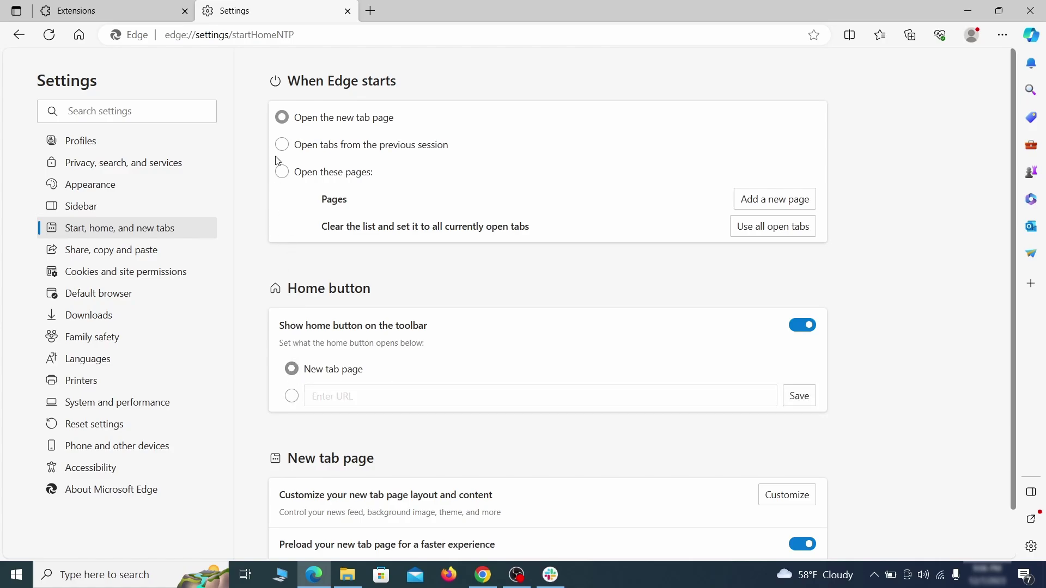
# Step: Remove ExampleRougeURL.com from the sites allowed to send notifications under Cookies and site permissions
pyautogui.click(192, 273)
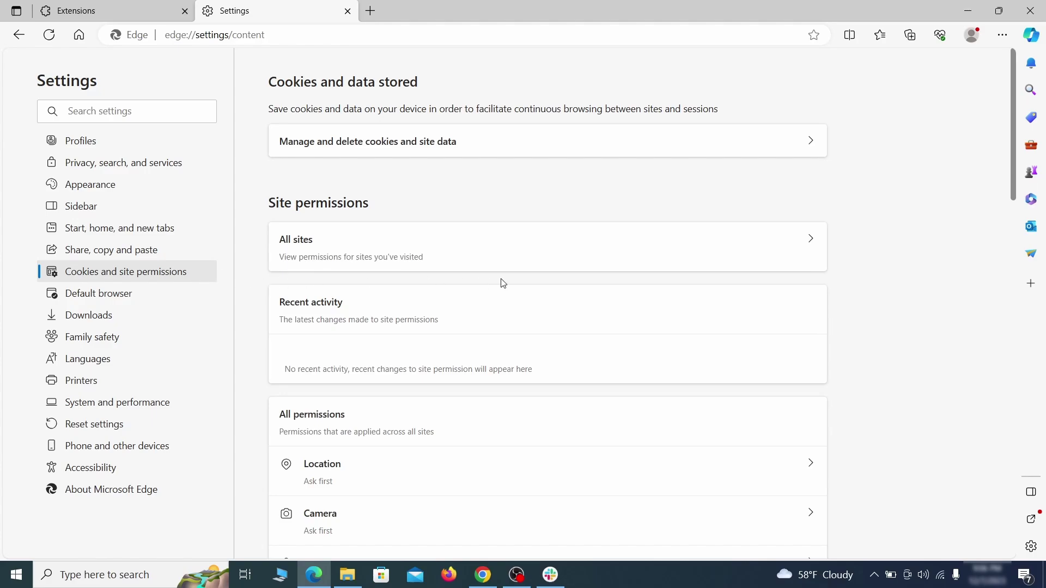
pyautogui.scroll(-5, 502, 283)
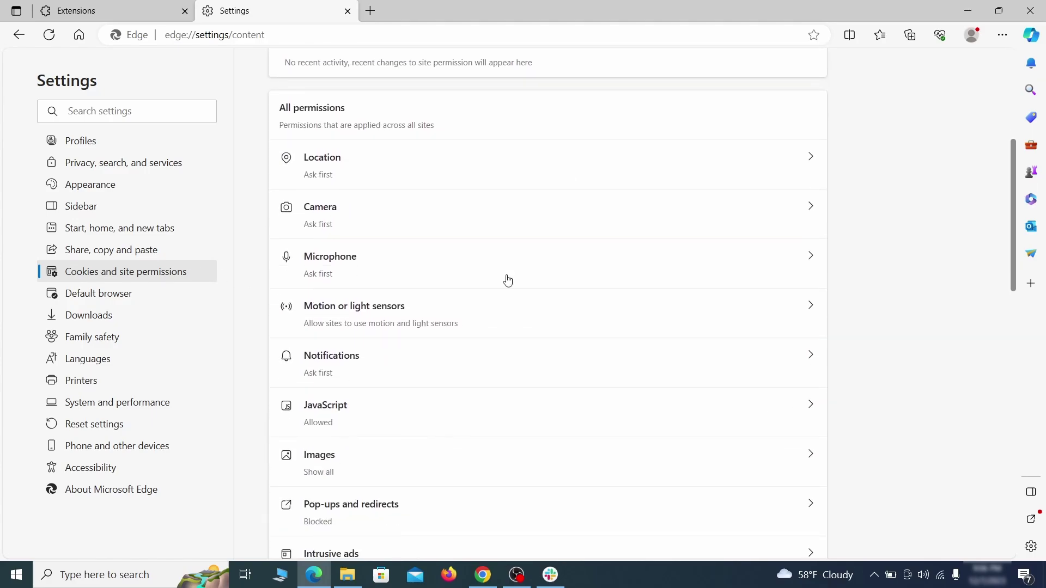
pyautogui.scroll(-1, 504, 284)
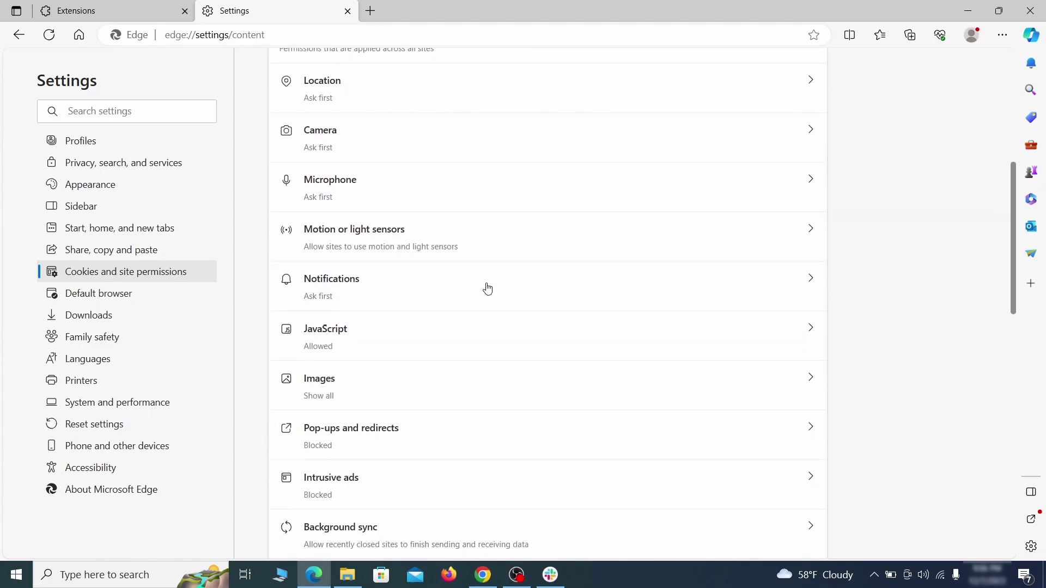
pyautogui.click(488, 290)
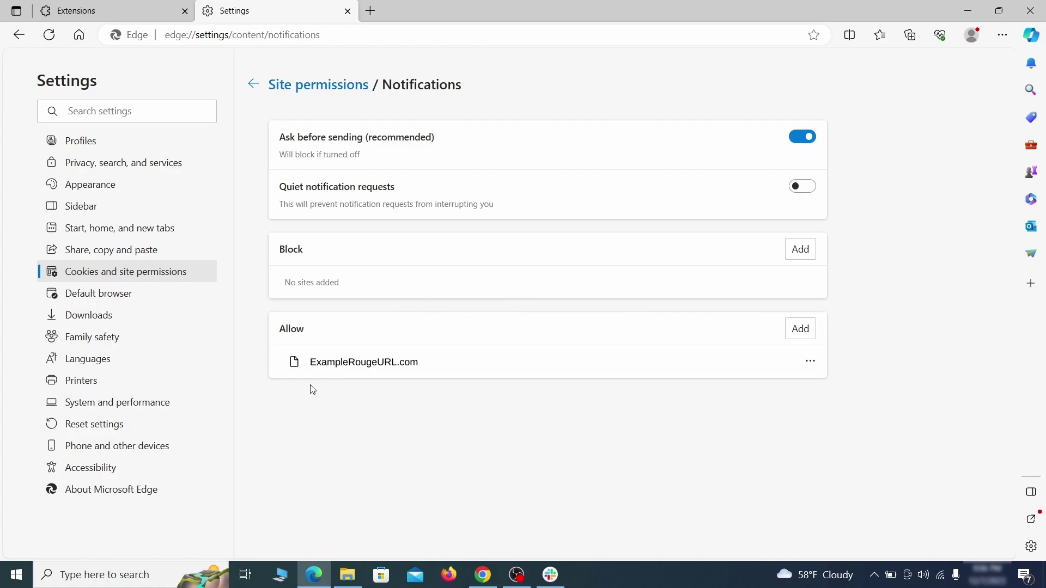
pyautogui.click(812, 363)
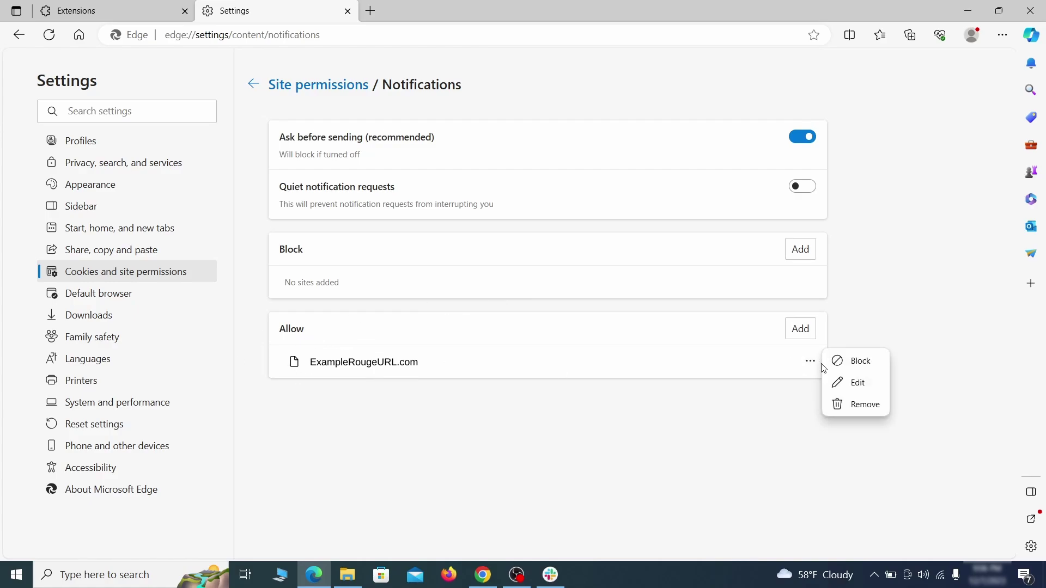
pyautogui.click(858, 405)
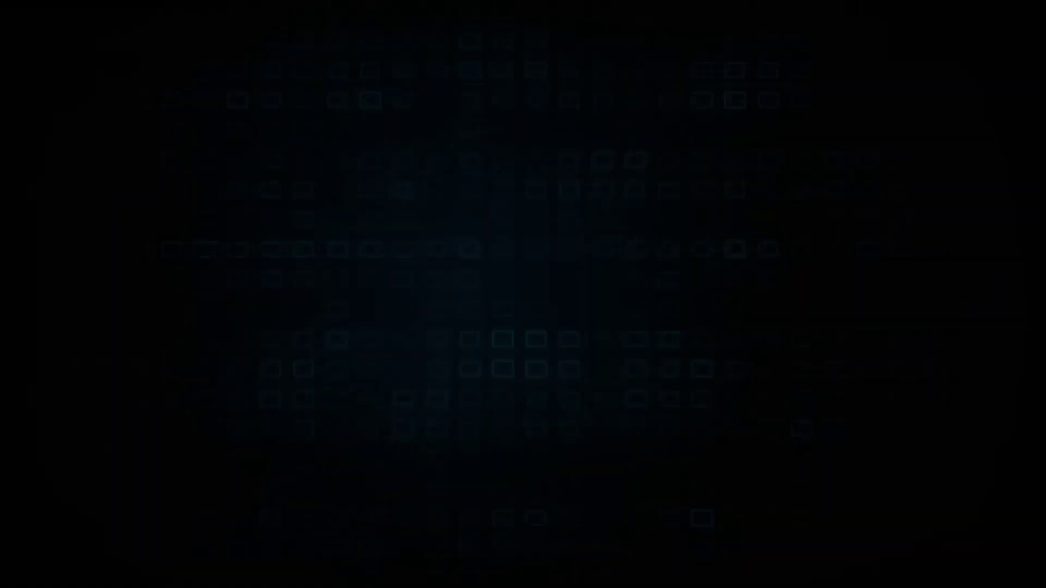